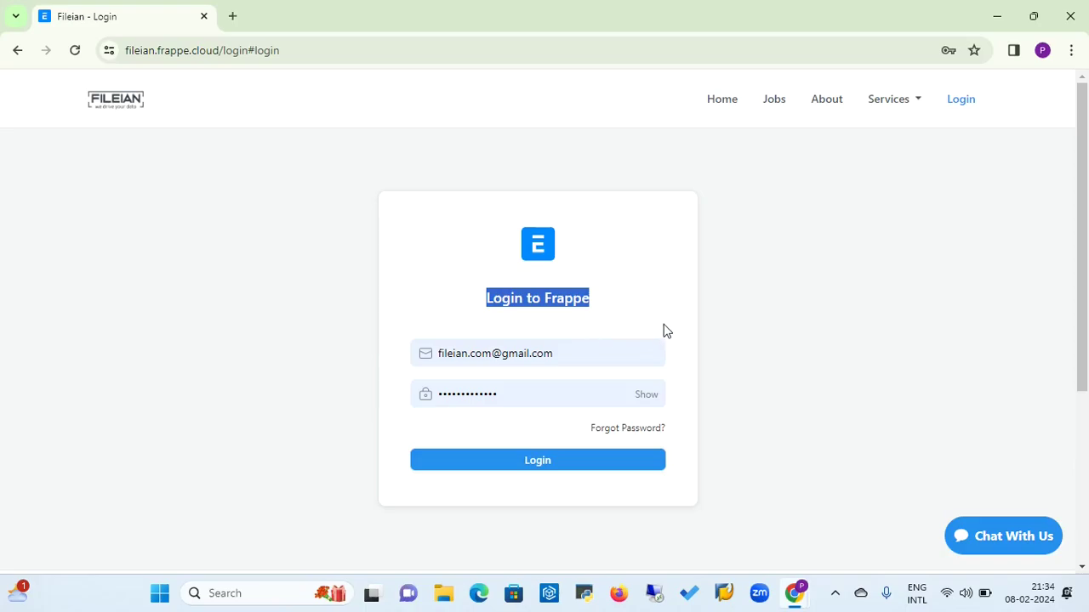
Log in to the Frappe site with the prefilled account credentials.
{"action": "left_click", "coordinate": [772, 326]}
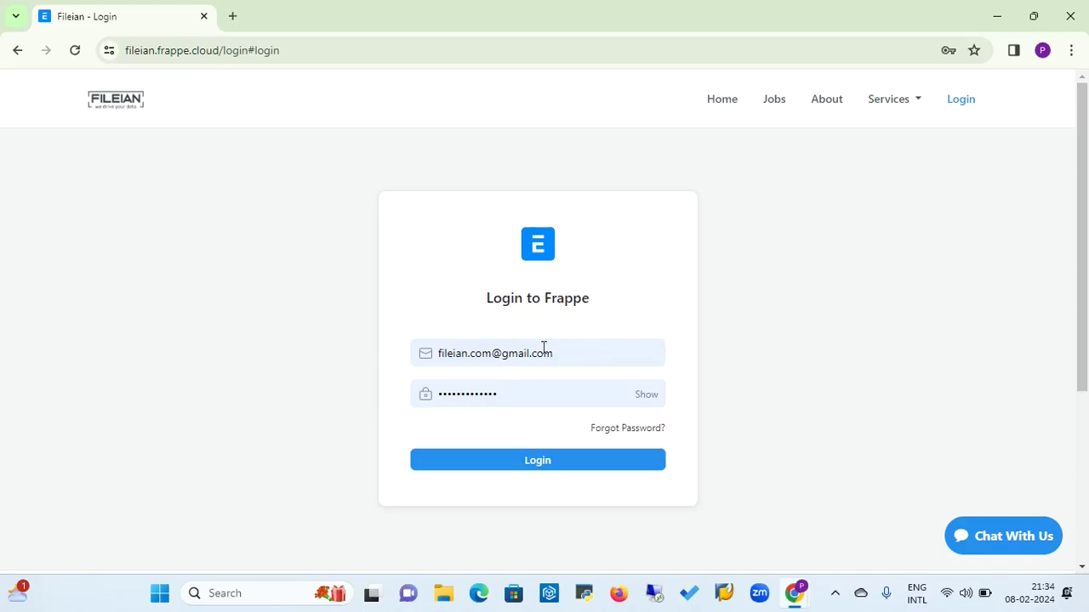
{"action": "left_click", "coordinate": [539, 466]}
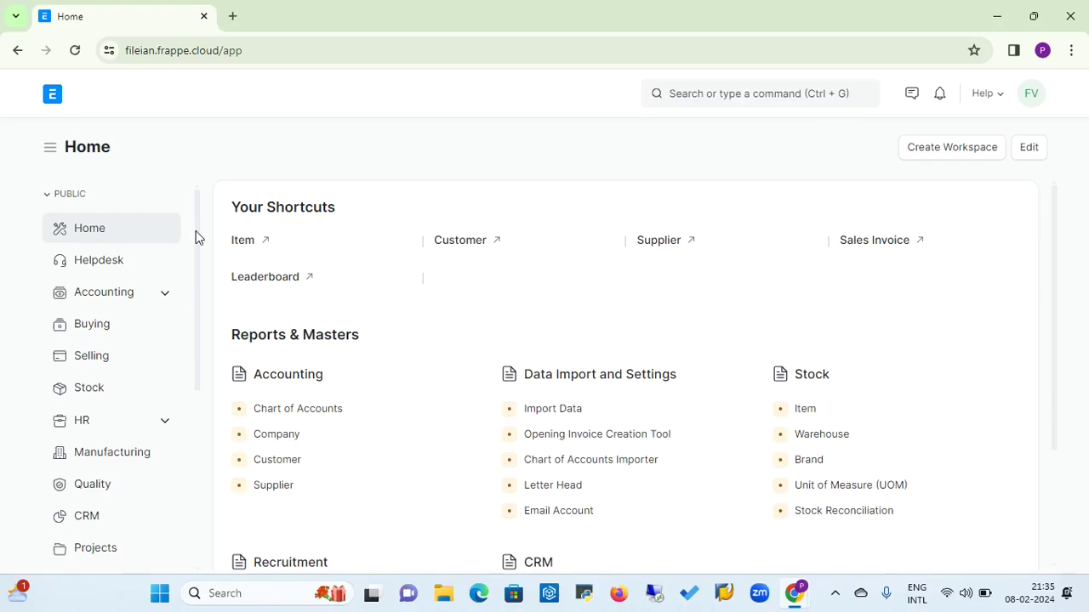
Look through the list of public workspaces and open the Accounting workspace.
{"action": "scroll", "coordinate": [196, 246], "scroll_direction": "down", "scroll_amount": 2}
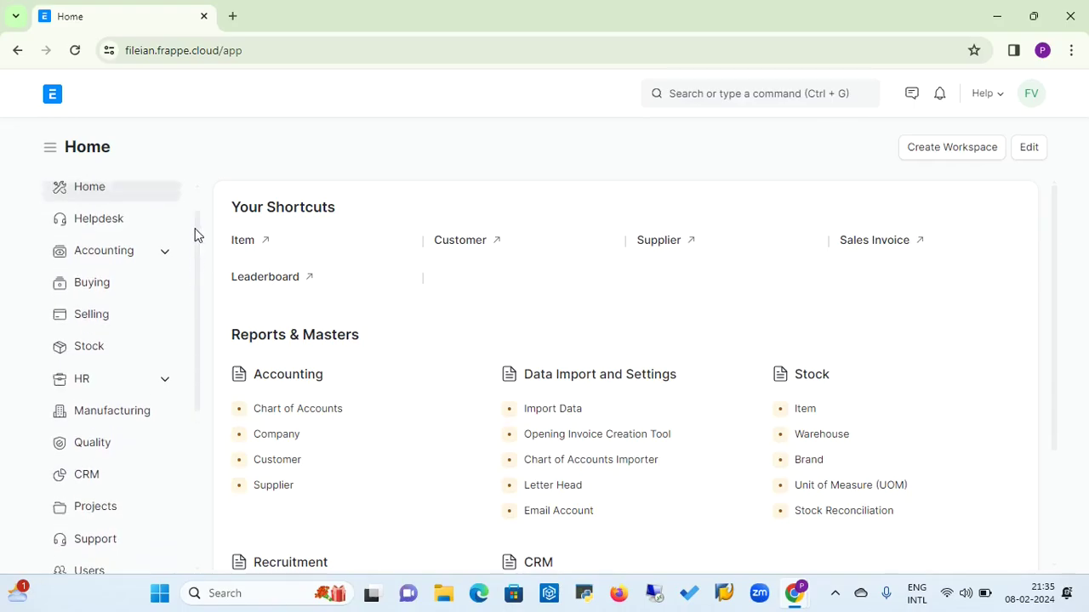
{"action": "scroll", "coordinate": [196, 230], "scroll_direction": "up", "scroll_amount": 2}
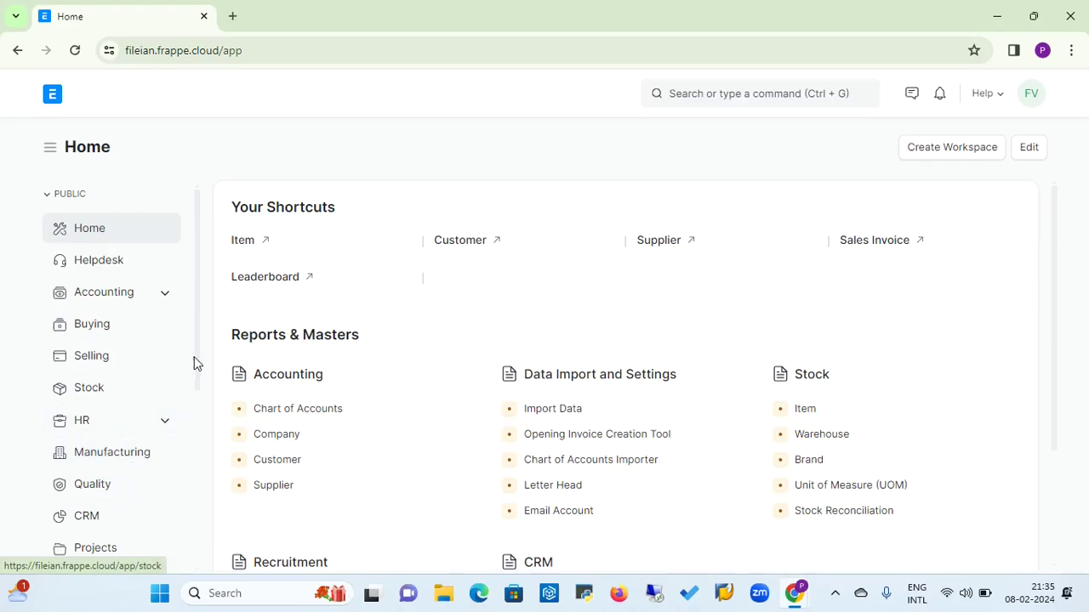
{"action": "left_click_drag", "start_coordinate": [201, 364], "coordinate": [181, 528]}
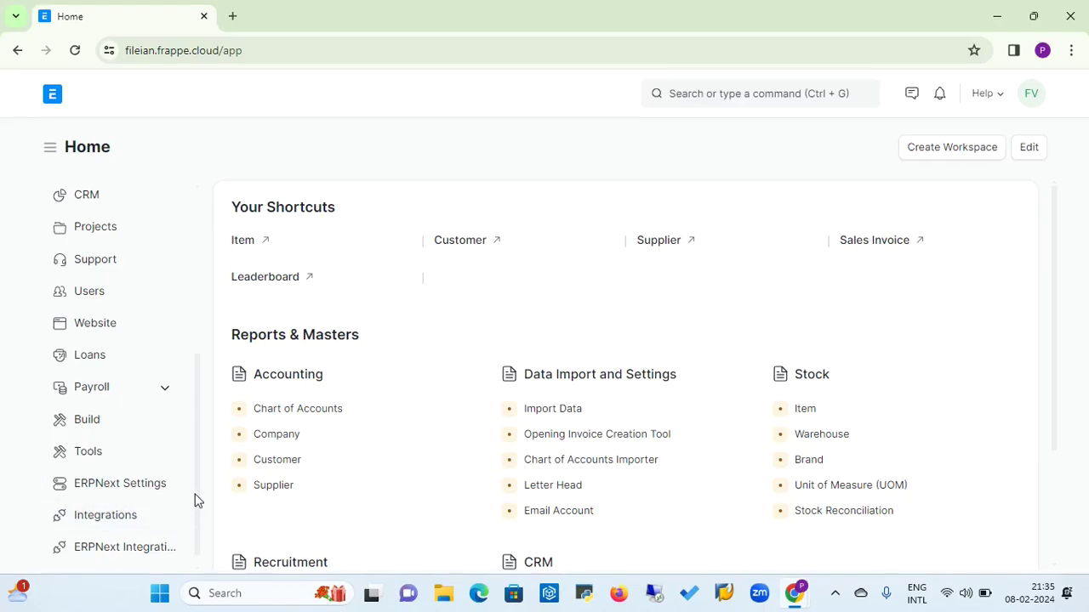
{"action": "left_click_drag", "start_coordinate": [194, 500], "coordinate": [198, 336]}
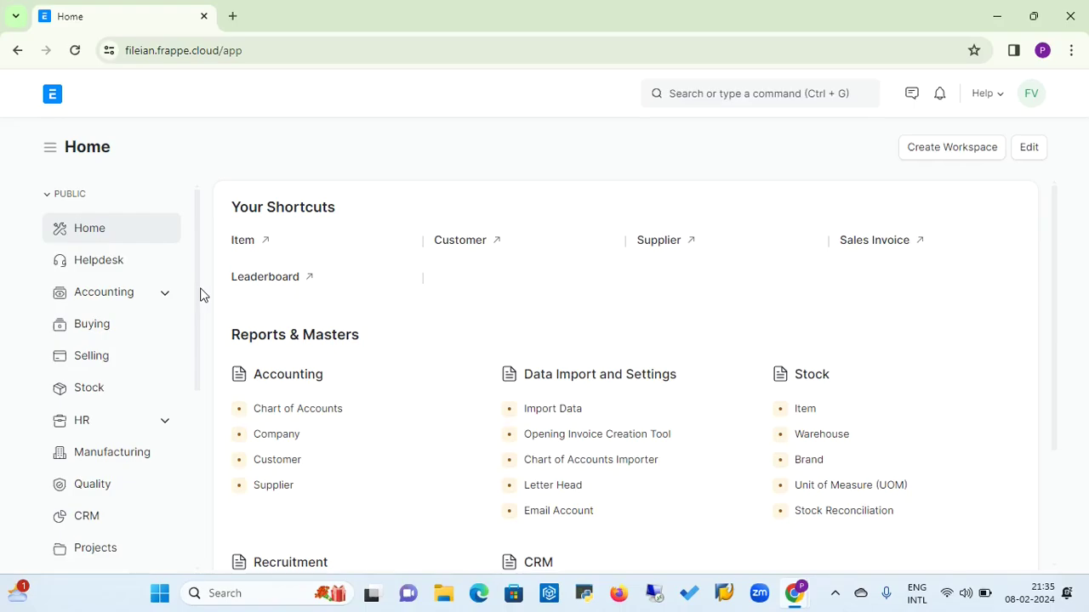
{"action": "left_click", "coordinate": [133, 303]}
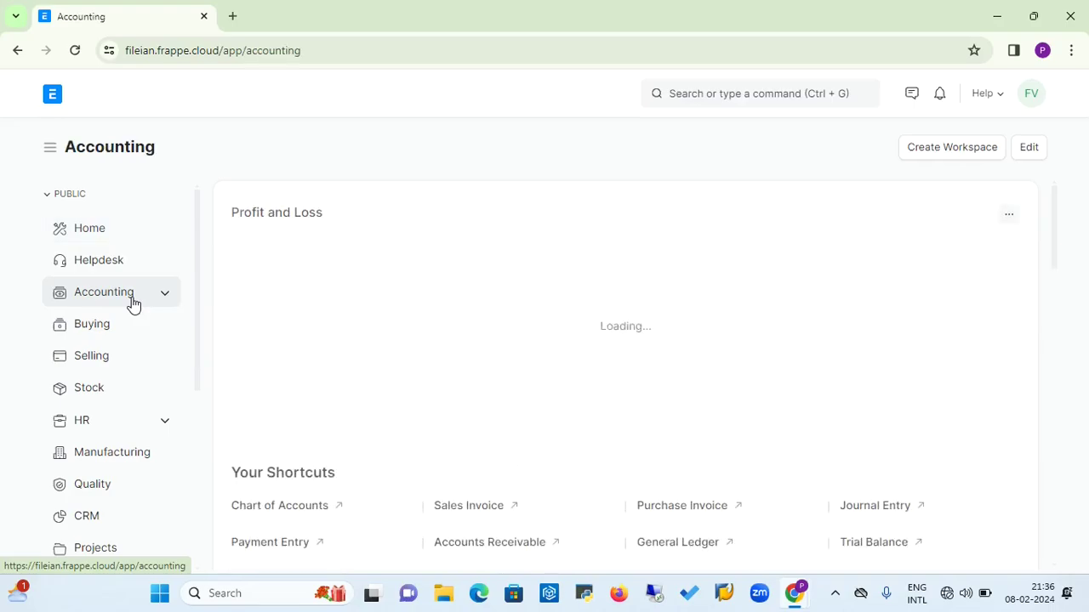
{"action": "mouse_move", "coordinate": [790, 316]}
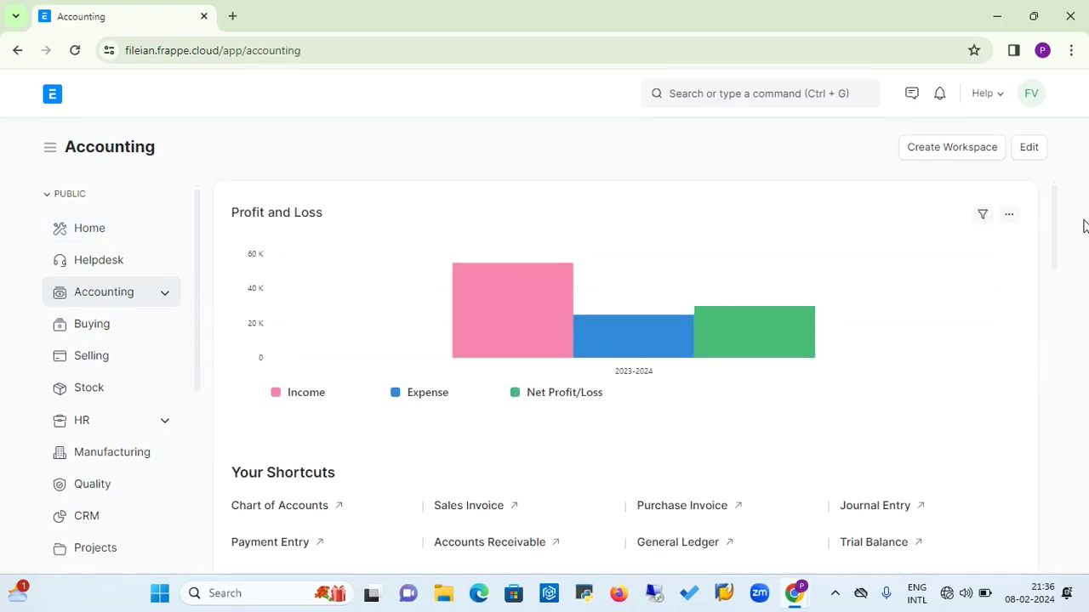
Open the Accounting Dimension list from the Accounting Masters.
{"action": "left_click_drag", "start_coordinate": [1059, 219], "coordinate": [1053, 292]}
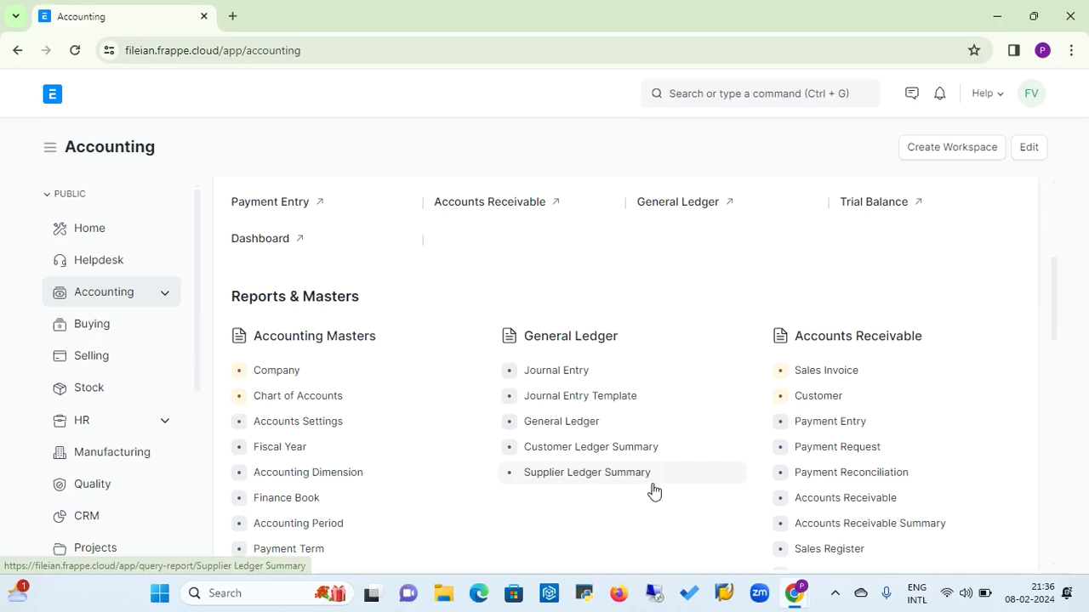
{"action": "scroll", "coordinate": [1052, 320], "scroll_direction": "down", "scroll_amount": 2}
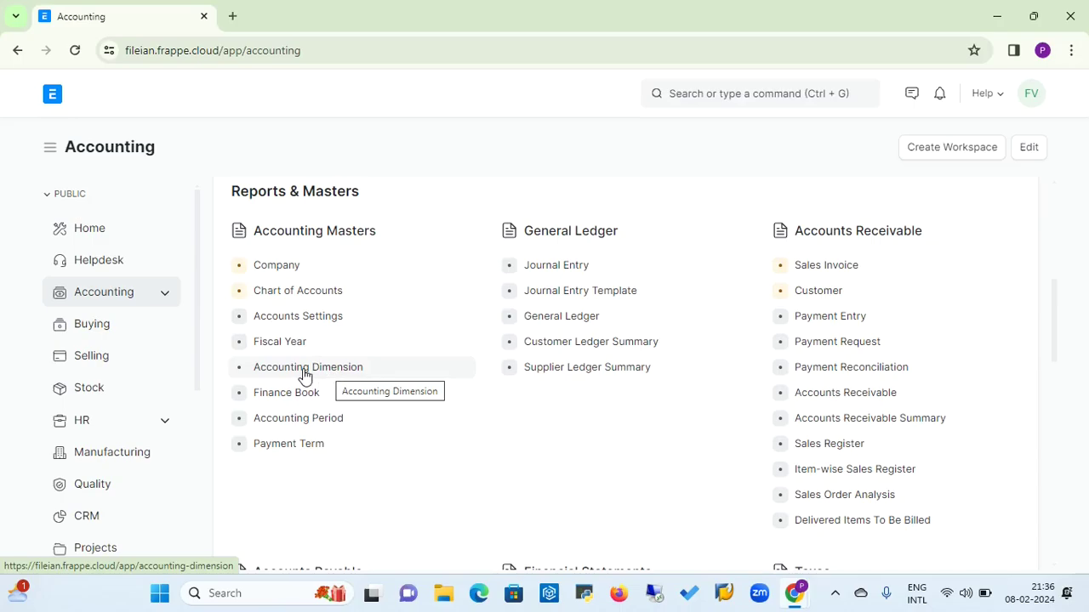
{"action": "left_click", "coordinate": [304, 376]}
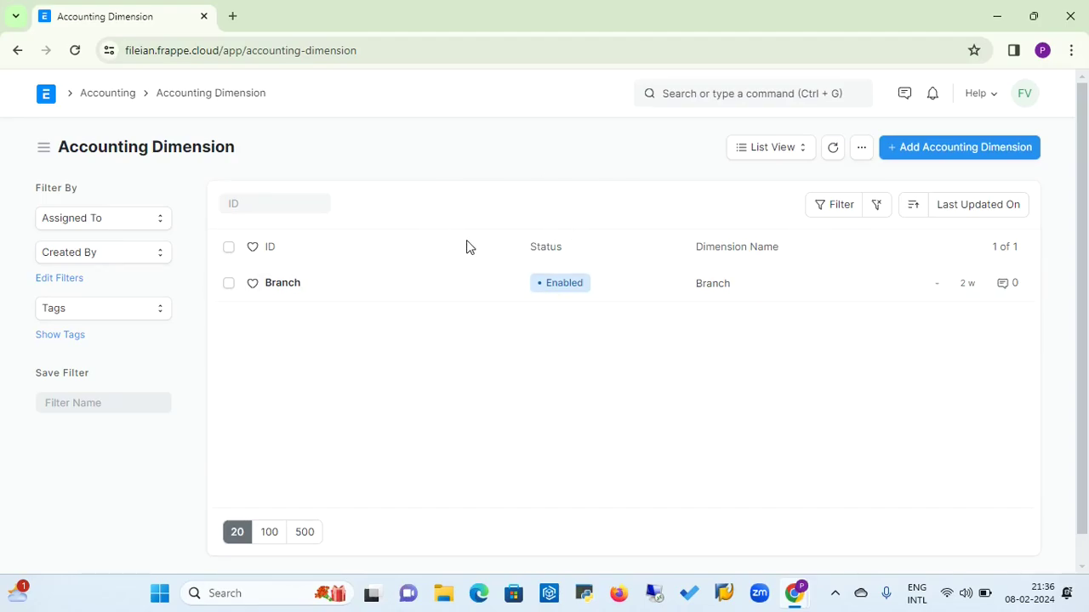
{"action": "left_click", "coordinate": [976, 150]}
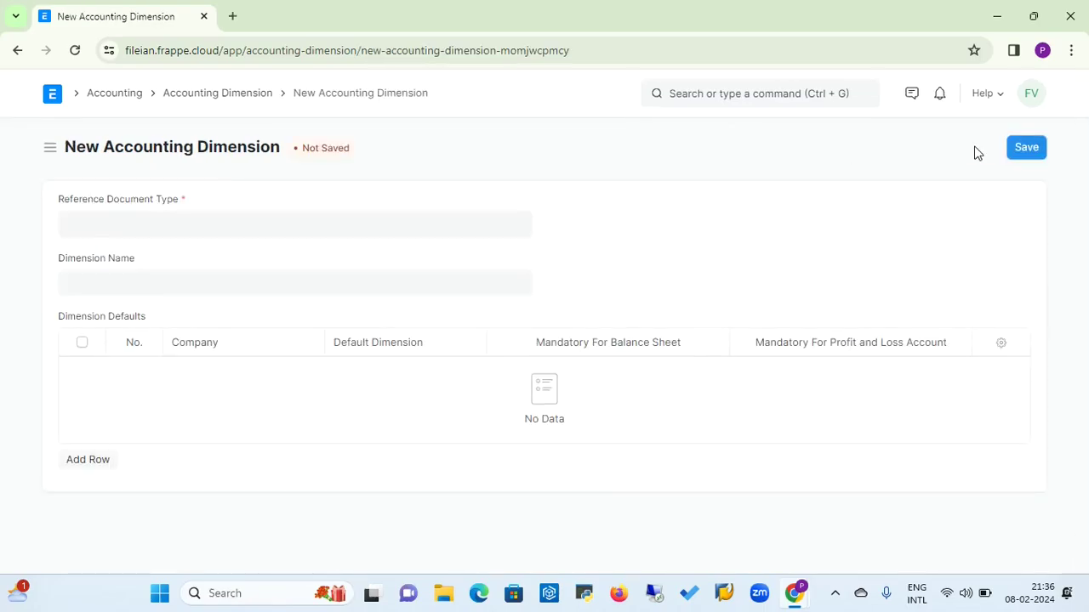
{"action": "left_click", "coordinate": [262, 235]}
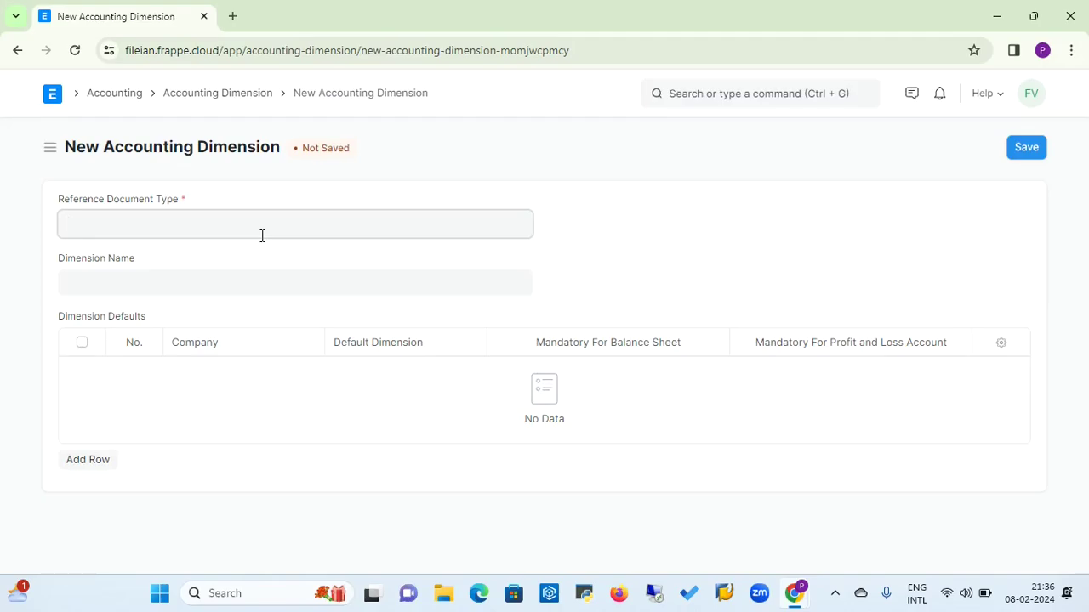
{"action": "type", "text": "cost"}
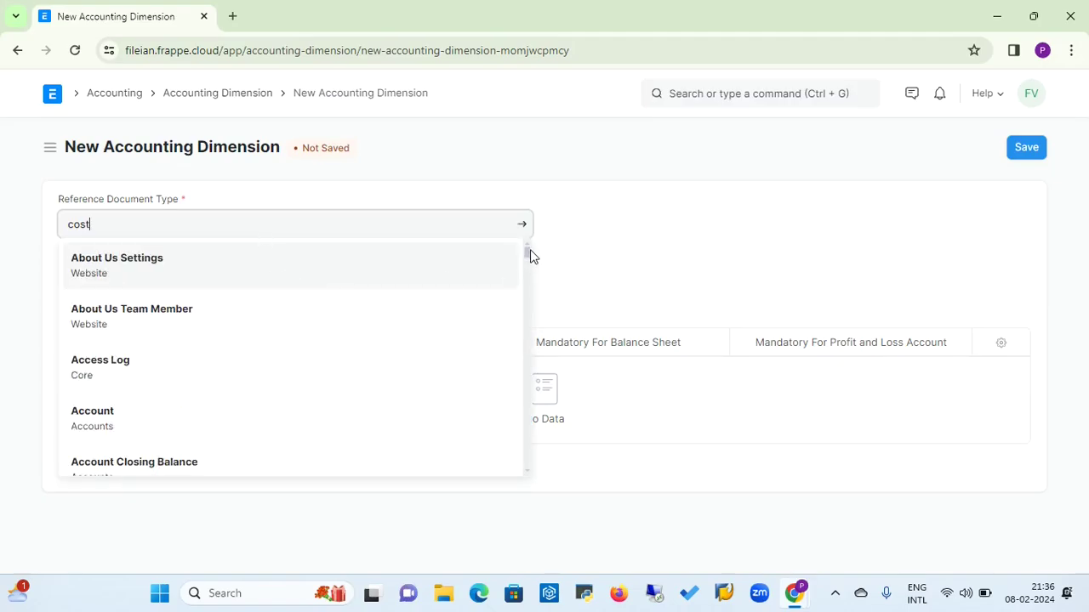
{"action": "left_click", "coordinate": [90, 417]}
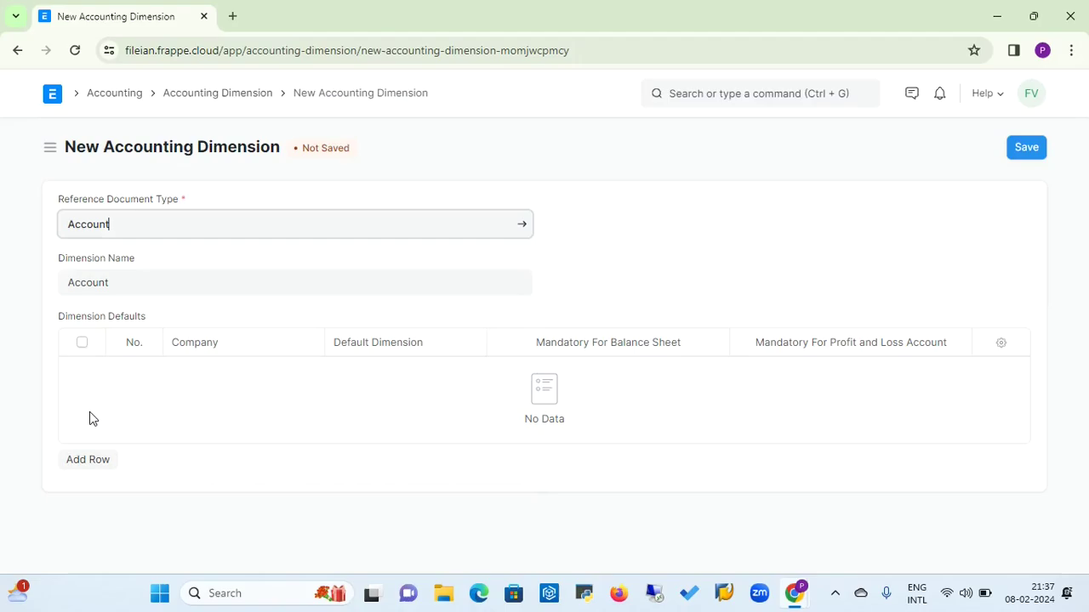
{"action": "left_click", "coordinate": [209, 284]}
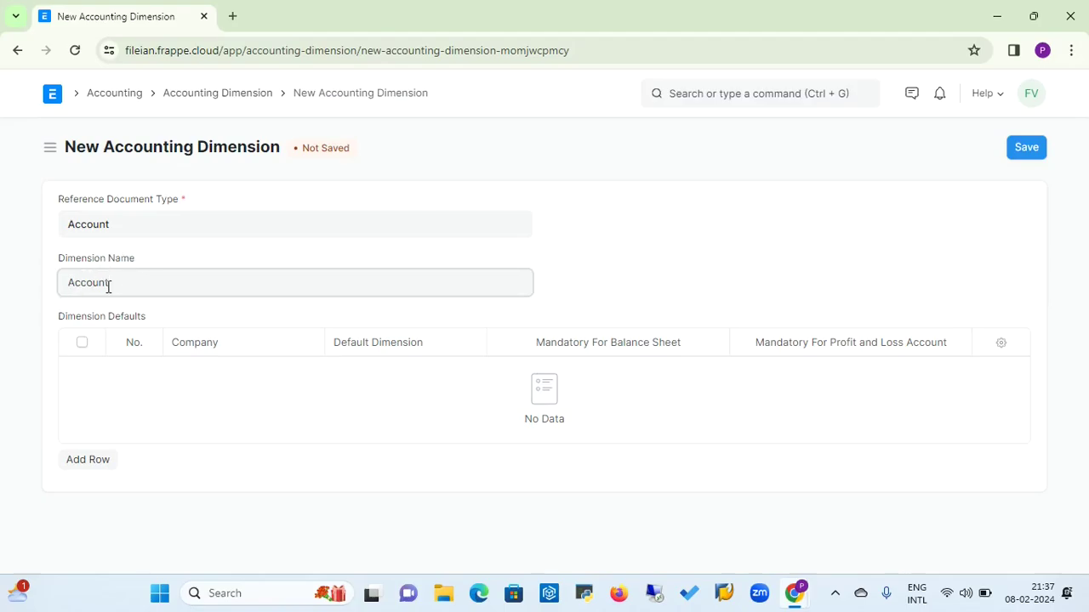
{"action": "left_click", "coordinate": [195, 98]}
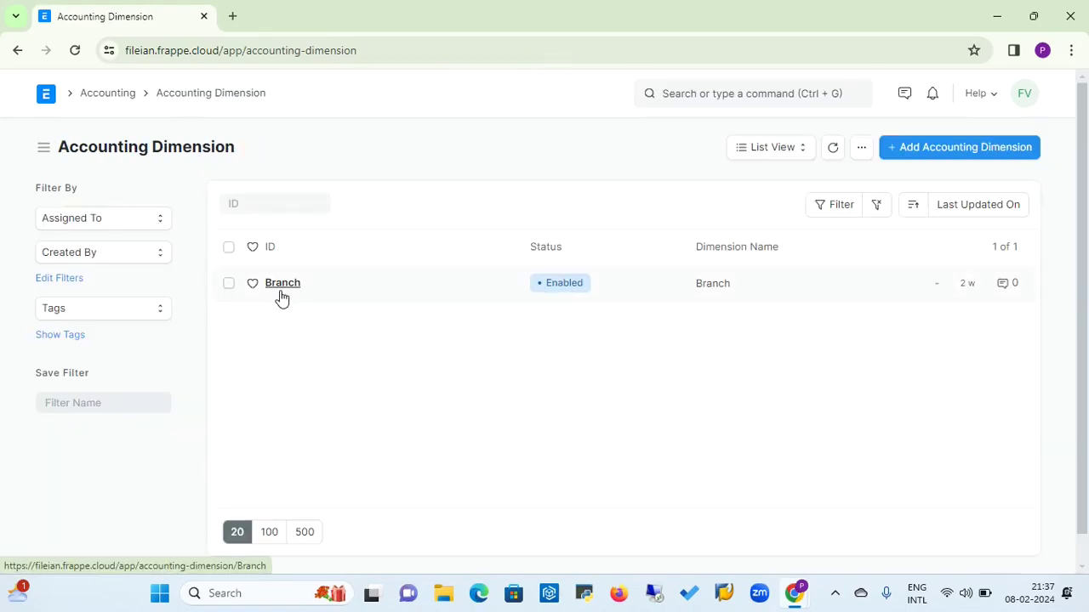
Open the Branch accounting dimension and add a dimension defaults row for the company Electrotech LLP.
{"action": "left_click", "coordinate": [289, 289]}
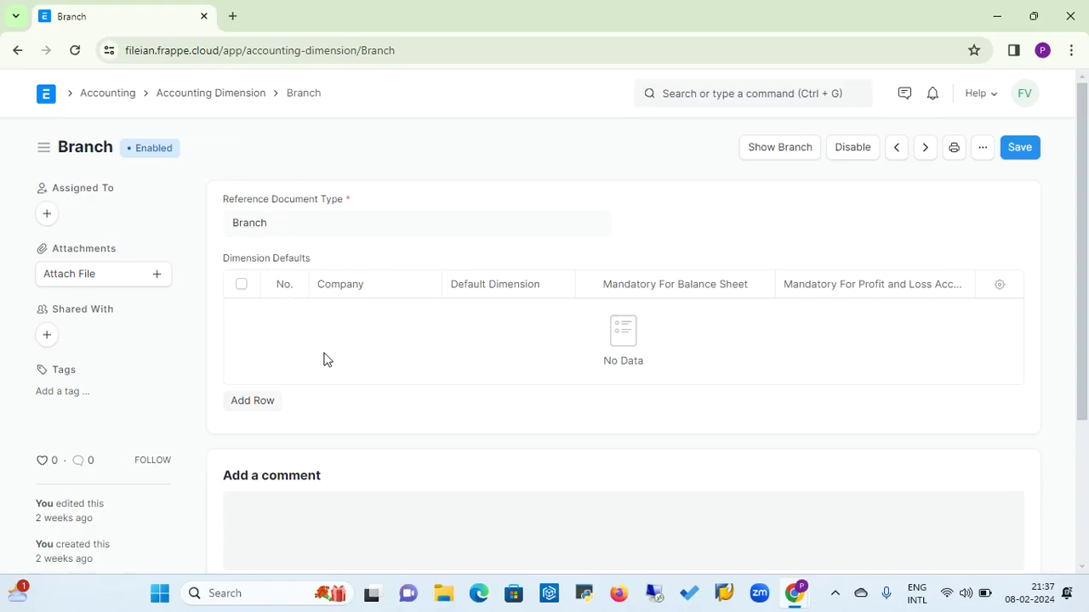
{"action": "left_click", "coordinate": [253, 409]}
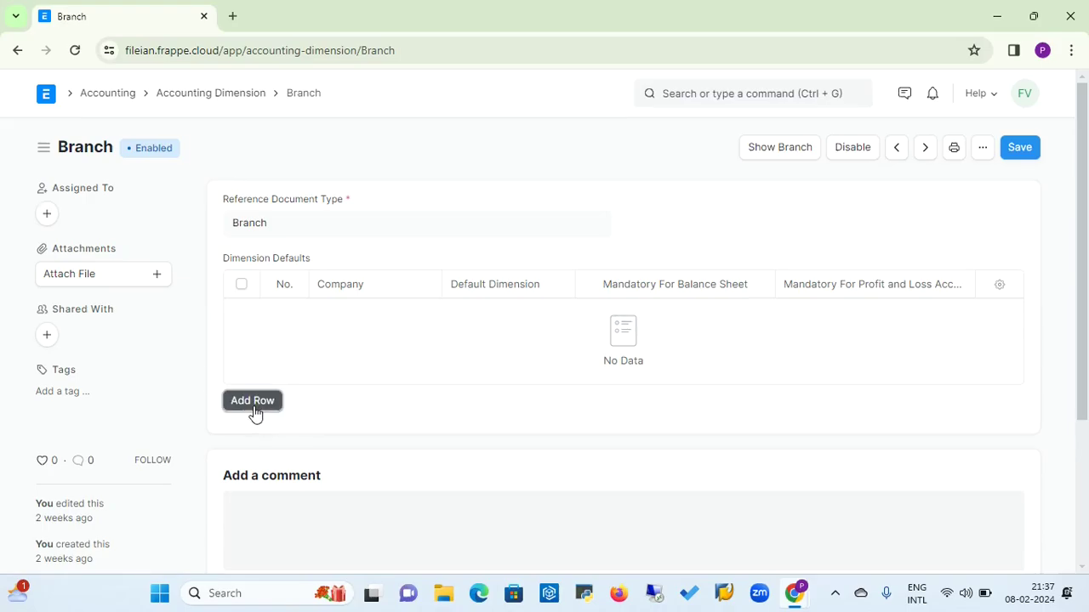
{"action": "left_click", "coordinate": [426, 244]}
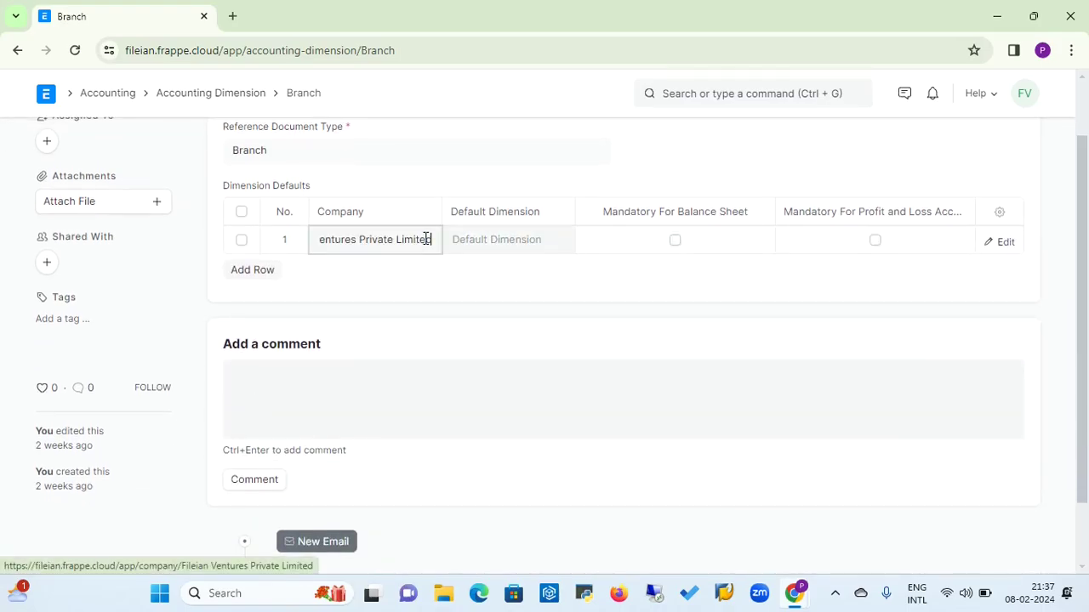
{"action": "key", "text": "BackSpace"}
{"action": "key", "text": "BackSpace"}
{"action": "key", "text": "BackSpace"}
{"action": "key", "text": "BackSpace"}
{"action": "key", "text": "BackSpace"}
{"action": "key", "text": "BackSpace"}
{"action": "key", "text": "BackSpace"}
{"action": "key", "text": "BackSpace"}
{"action": "key", "text": "BackSpace"}
{"action": "key", "text": "BackSpace"}
{"action": "key", "text": "BackSpace"}
{"action": "key", "text": "BackSpace"}
{"action": "key", "text": "BackSpace"}
{"action": "key", "text": "BackSpace"}
{"action": "key", "text": "BackSpace"}
{"action": "key", "text": "BackSpace"}
{"action": "key", "text": "BackSpace"}
{"action": "key", "text": "BackSpace"}
{"action": "key", "text": "BackSpace"}
{"action": "key", "text": "BackSpace"}
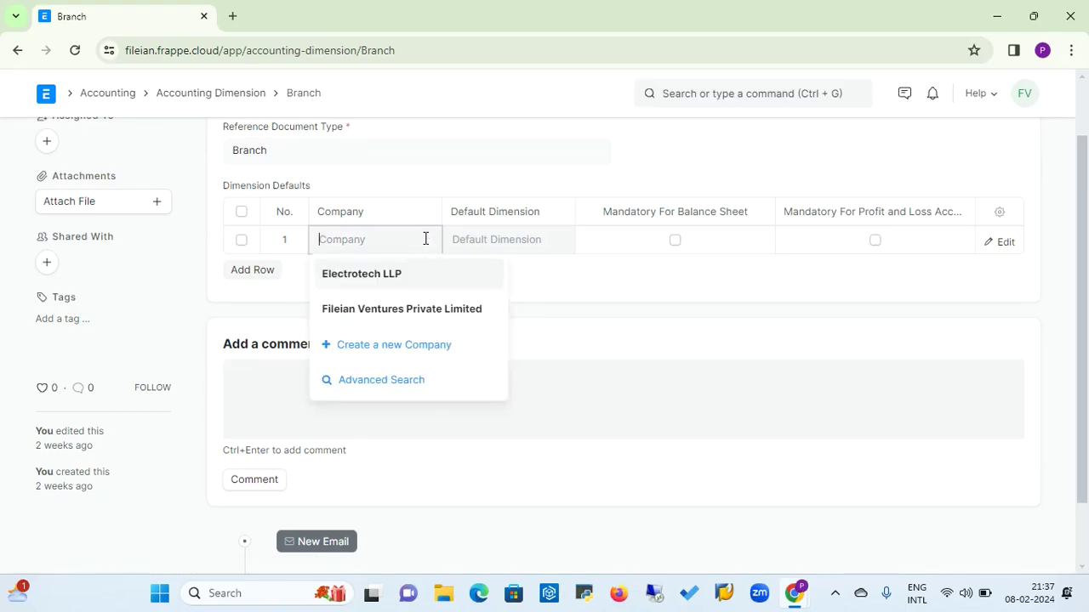
{"action": "left_click", "coordinate": [380, 273]}
Set the Electrotech LLP row's default dimension to Pune and save the Branch dimension.
{"action": "left_click", "coordinate": [500, 245]}
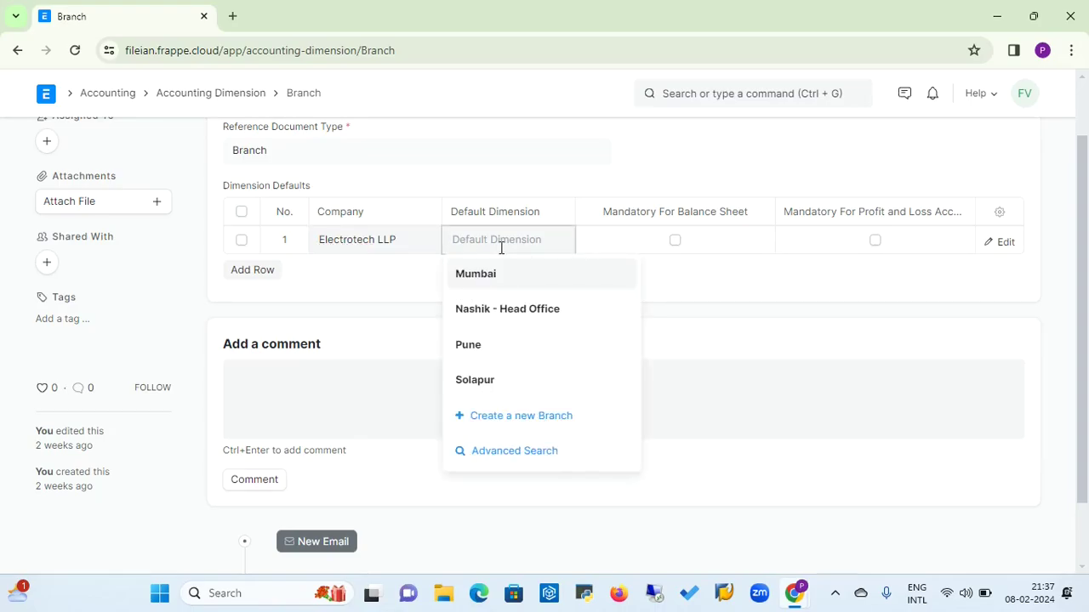
{"action": "left_click", "coordinate": [469, 348]}
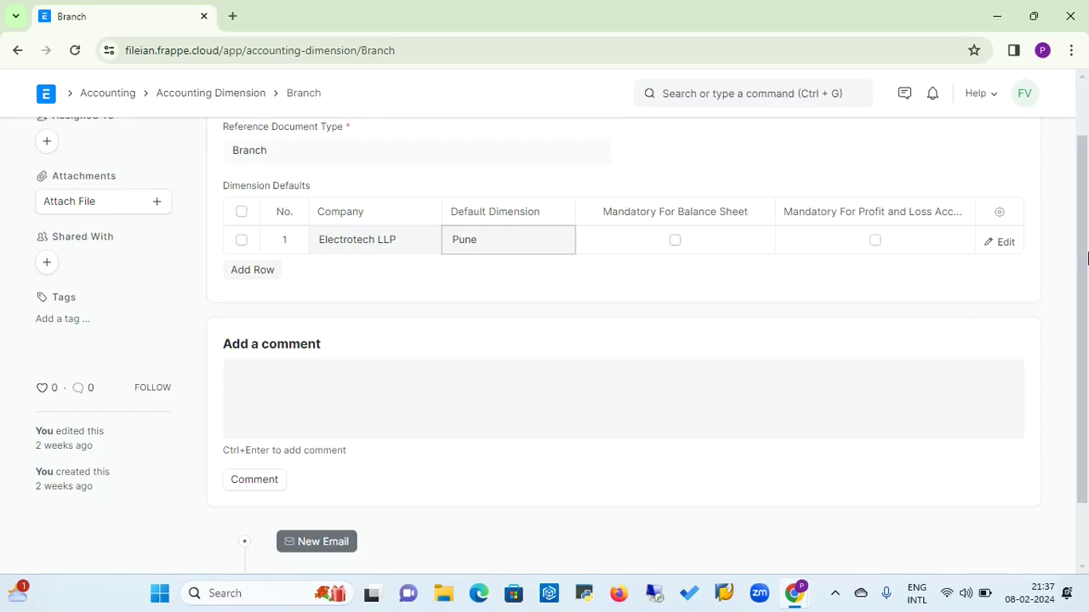
{"action": "scroll", "coordinate": [1086, 238], "scroll_direction": "up", "scroll_amount": 1}
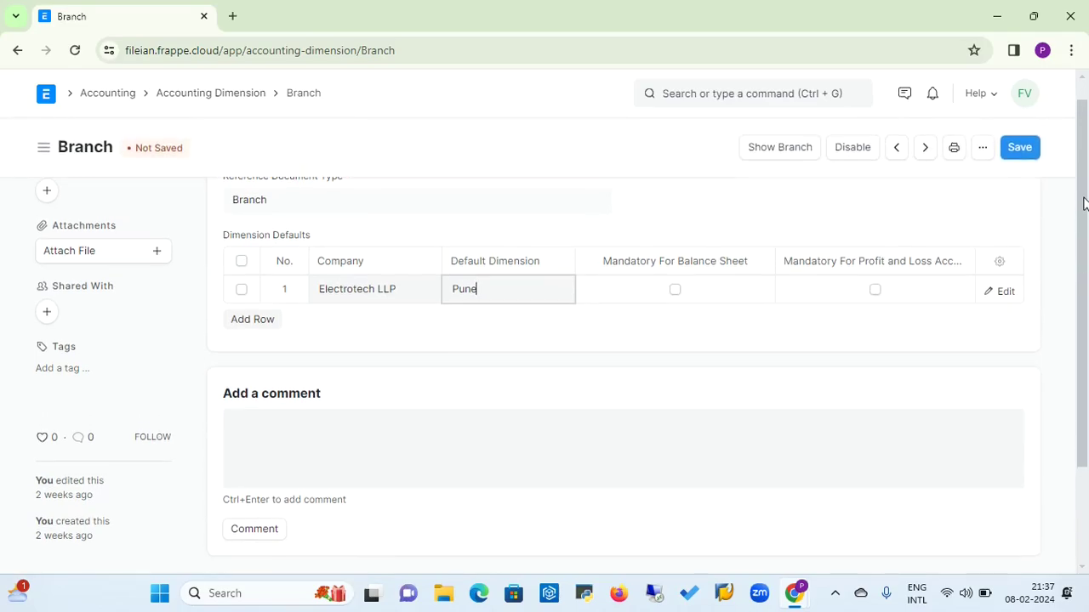
{"action": "left_click", "coordinate": [1021, 160]}
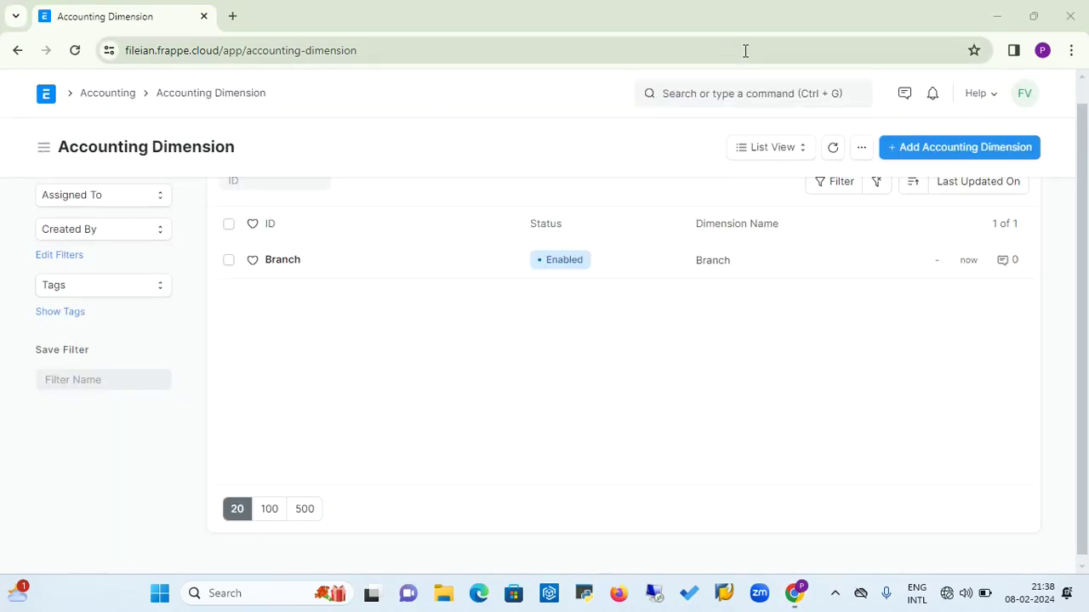
Find and open the Cost Center list, and filter it by the company Electrotech LLP.
{"action": "left_click", "coordinate": [709, 95]}
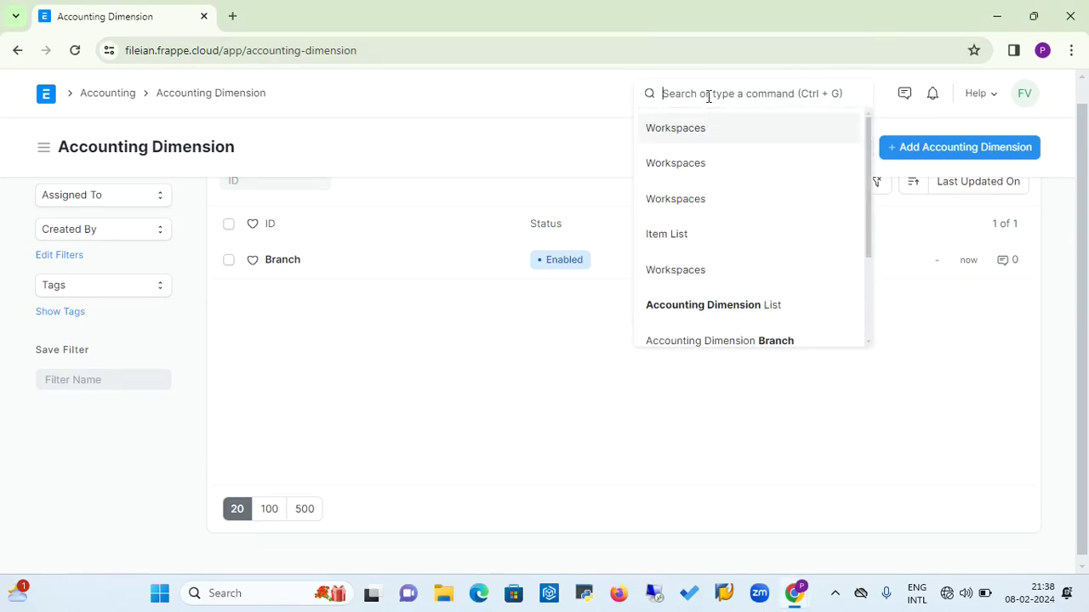
{"action": "type", "text": "Co"}
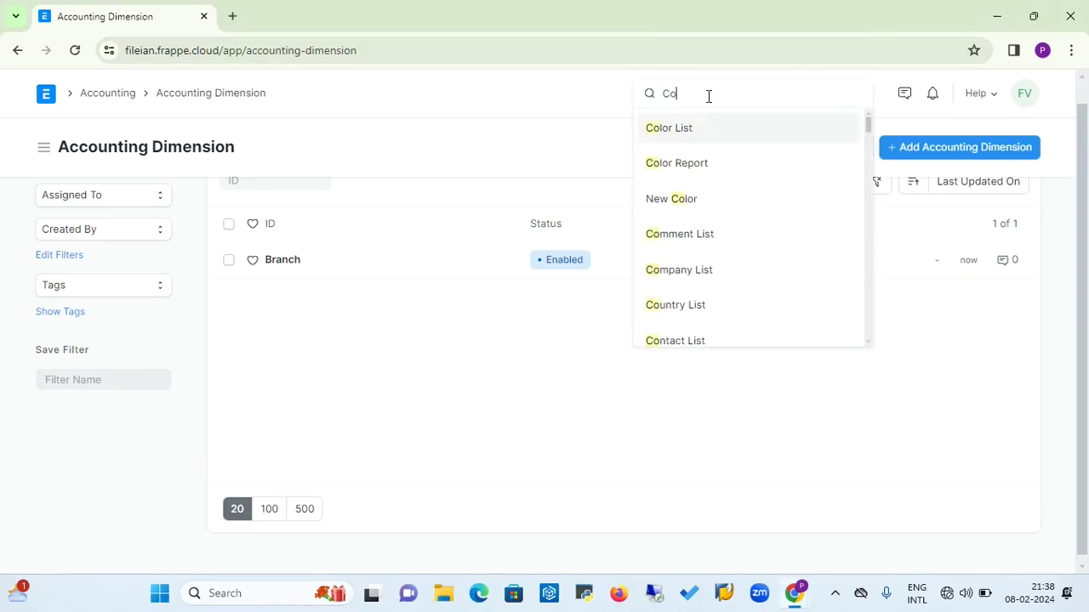
{"action": "type", "text": "st"}
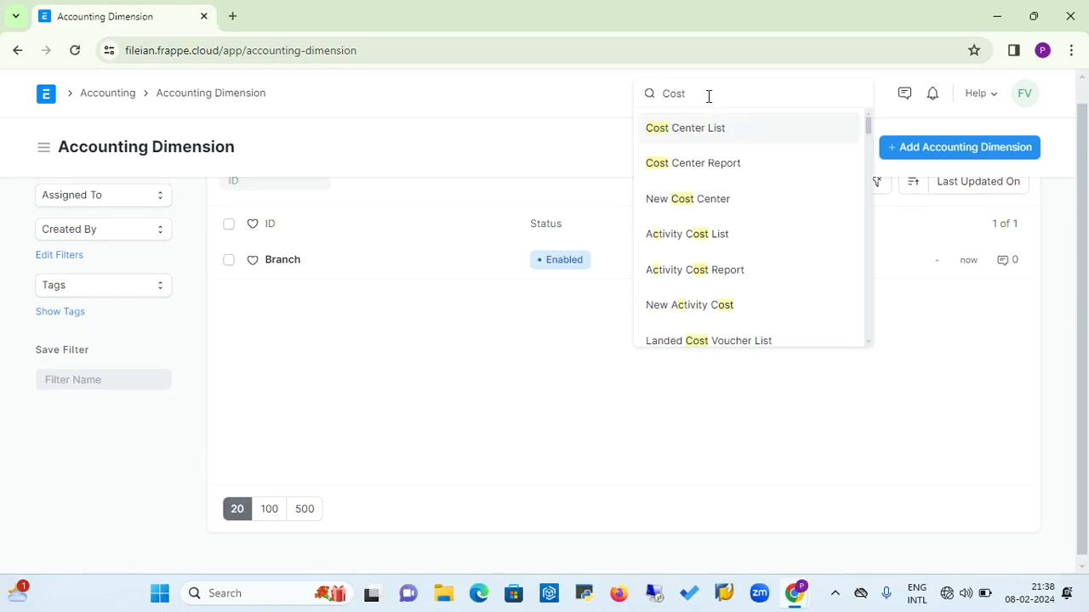
{"action": "left_click", "coordinate": [678, 134]}
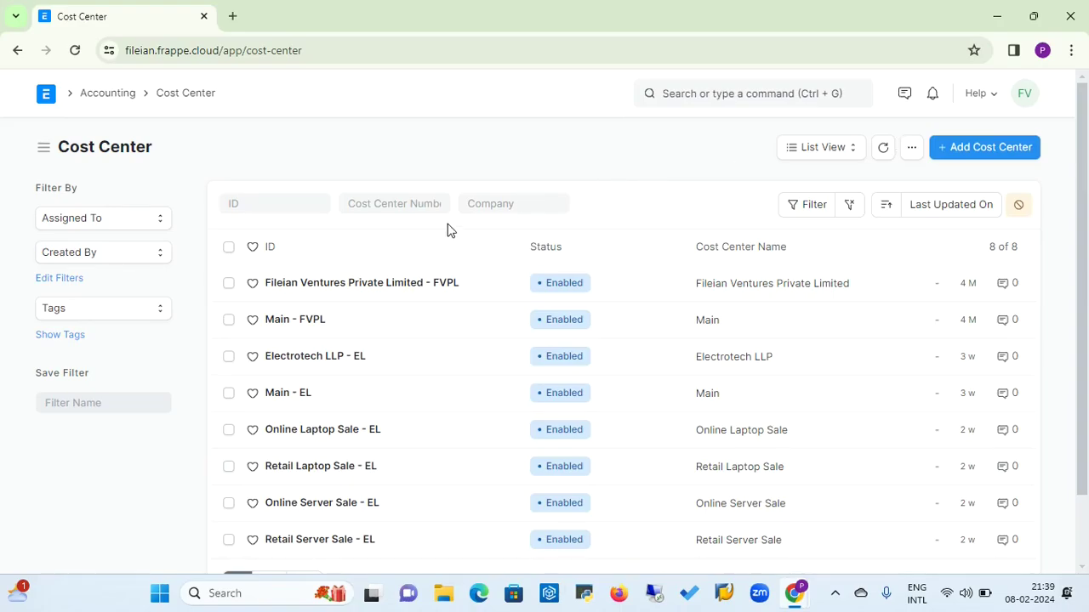
{"action": "left_click", "coordinate": [495, 213]}
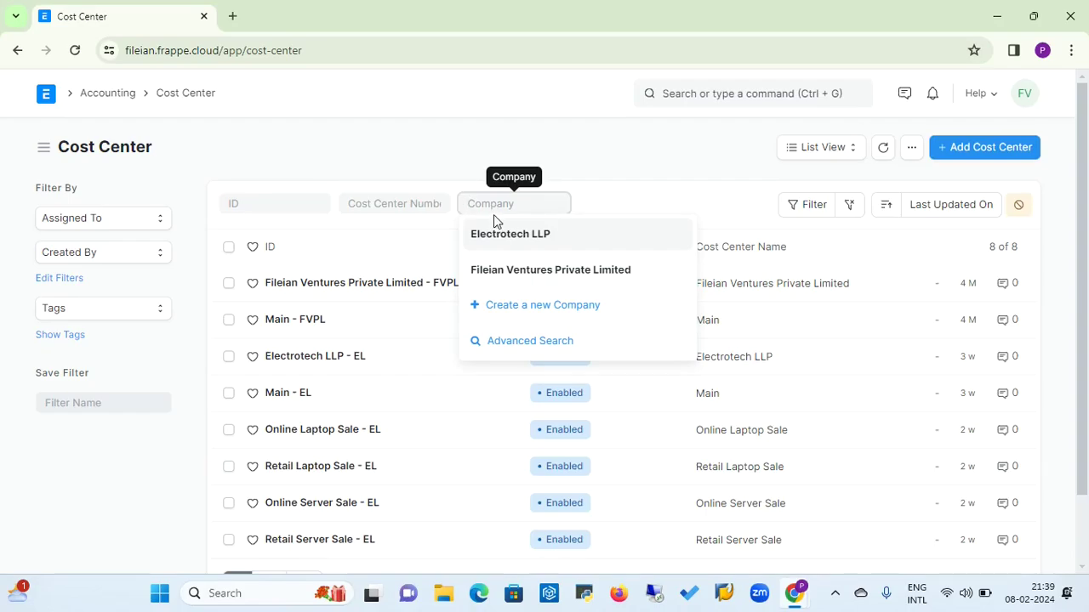
{"action": "left_click", "coordinate": [494, 234]}
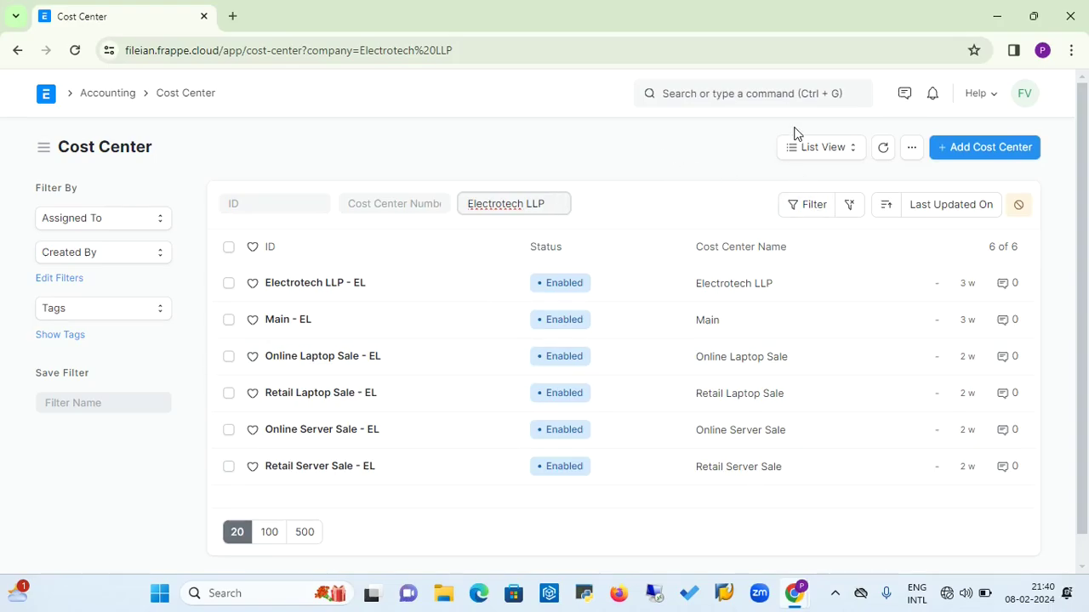
Search for "chart" and open the Chart of Accounts.
{"action": "left_click", "coordinate": [754, 95]}
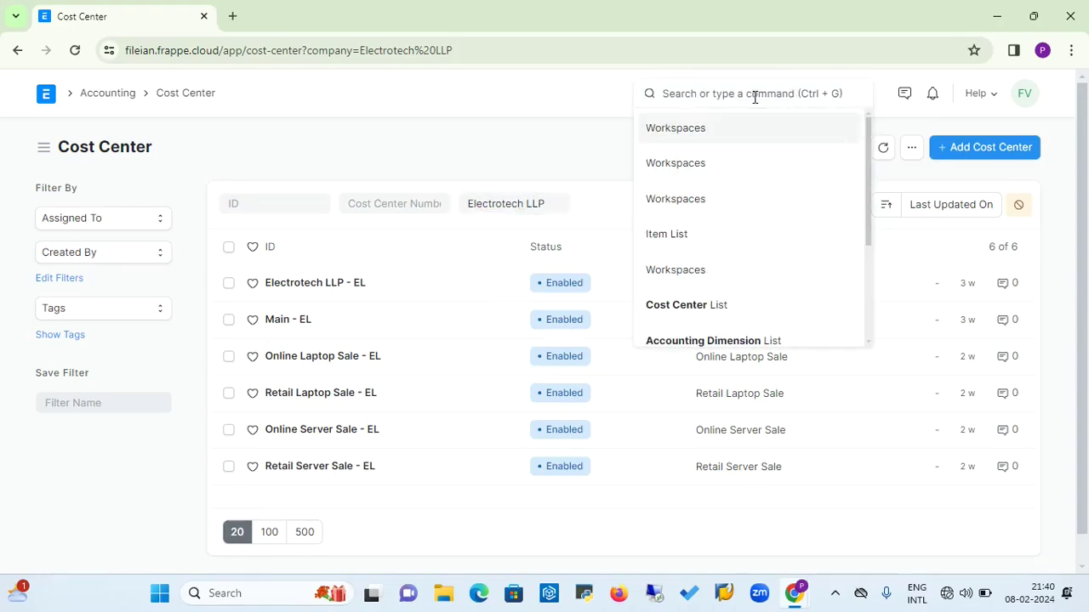
{"action": "type", "text": "cha"}
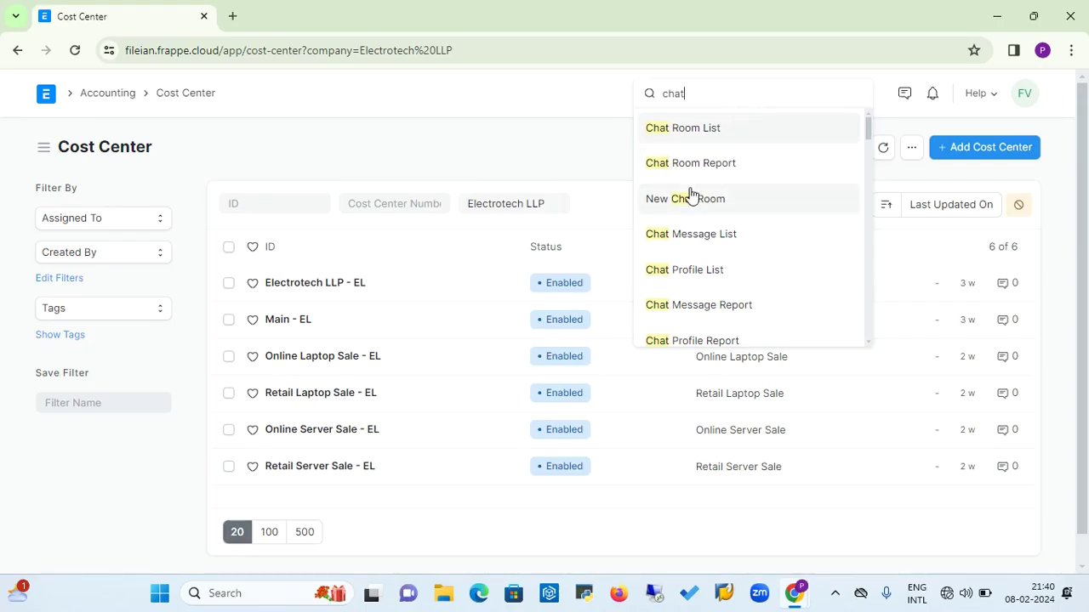
{"action": "type", "text": "rt"}
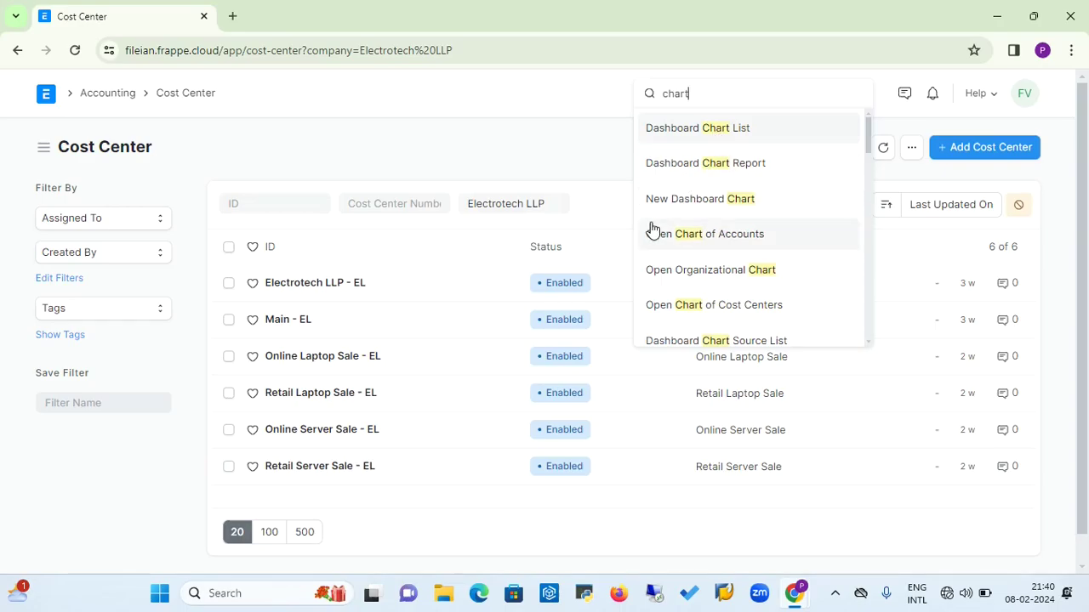
{"action": "left_click", "coordinate": [668, 244]}
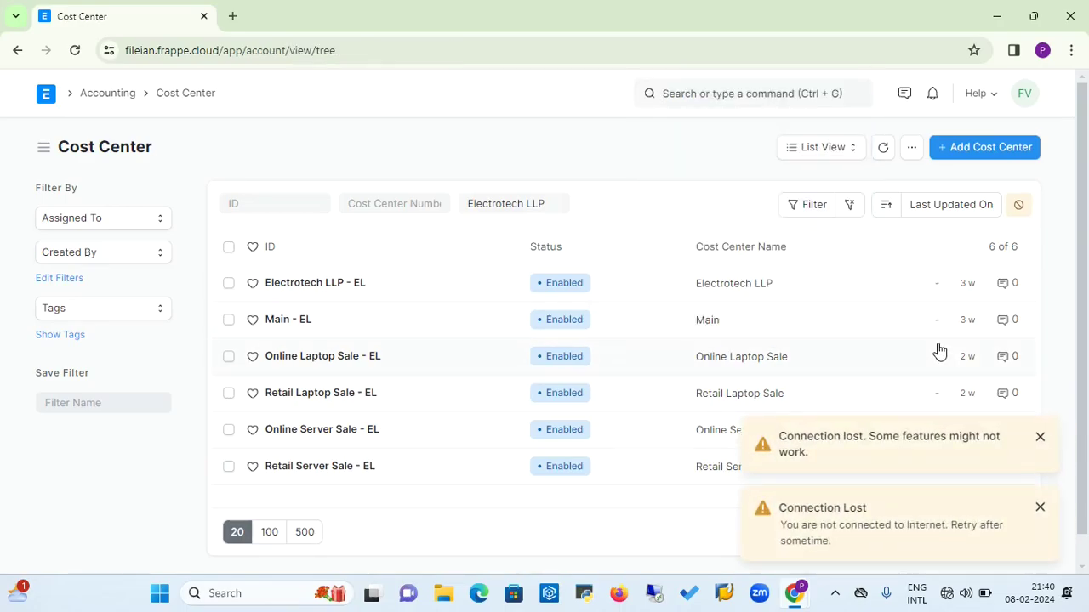
Dismiss the connection warning and try again to open the Chart of Accounts through a search for "chart".
{"action": "left_click", "coordinate": [1039, 435]}
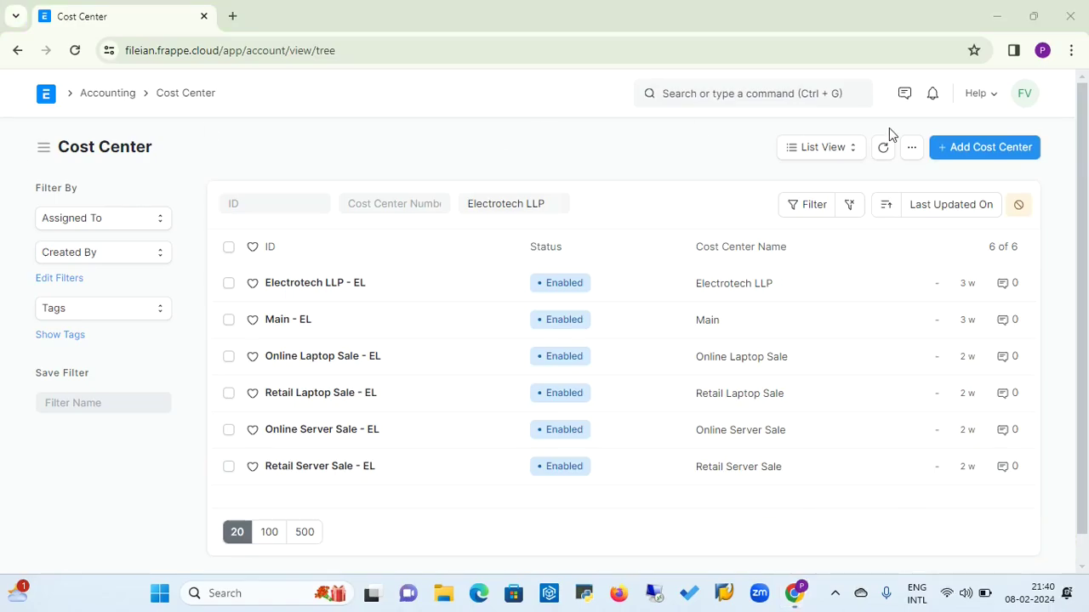
{"action": "left_click", "coordinate": [769, 97]}
{"action": "type", "text": "Chart"}
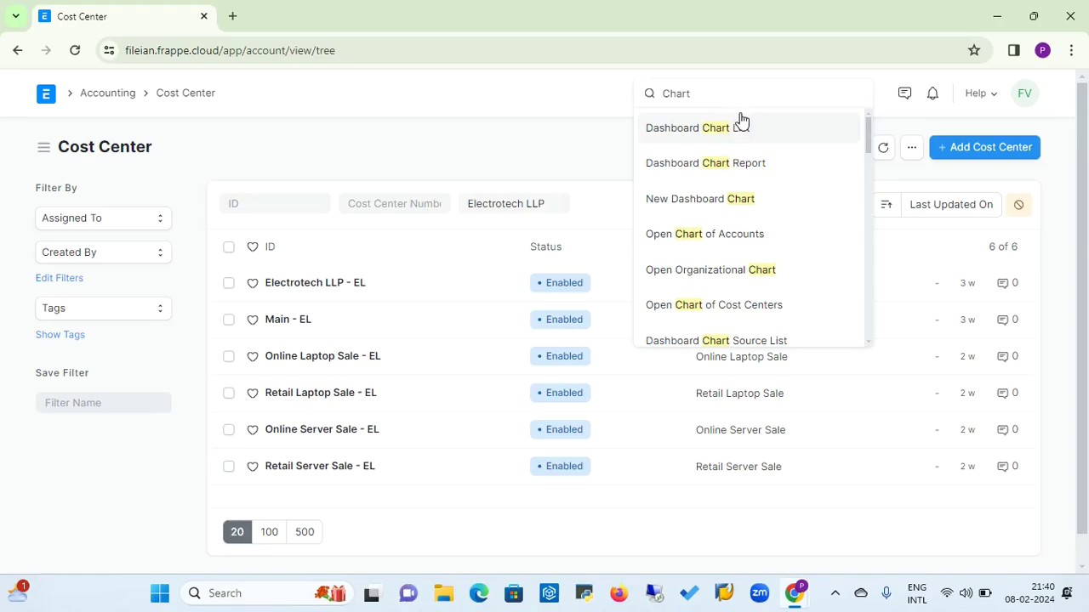
{"action": "left_click", "coordinate": [681, 239]}
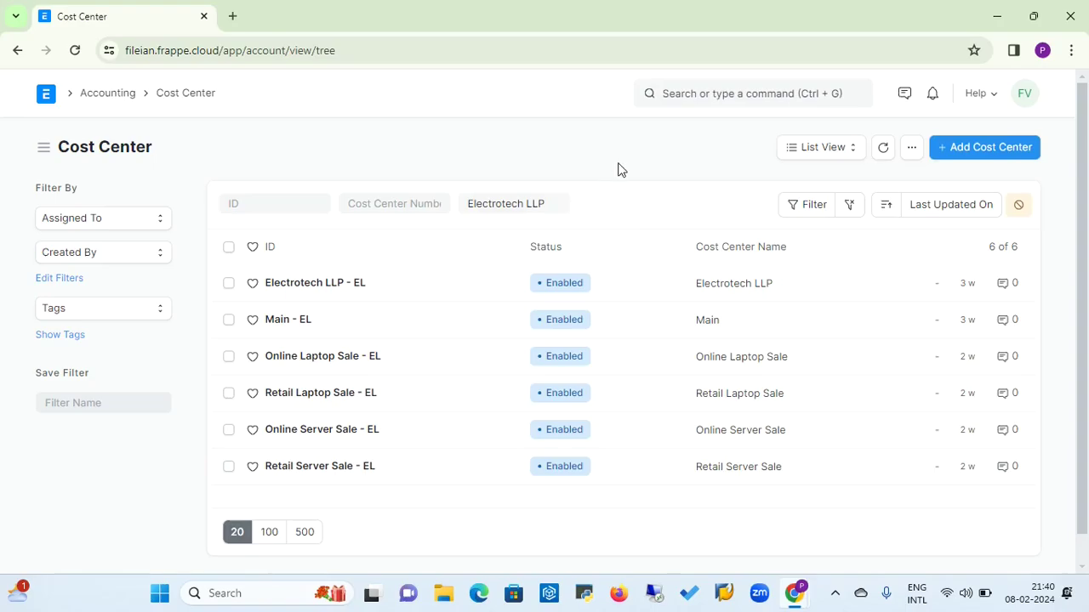
{"action": "left_click", "coordinate": [688, 100]}
{"action": "type", "text": "chart"}
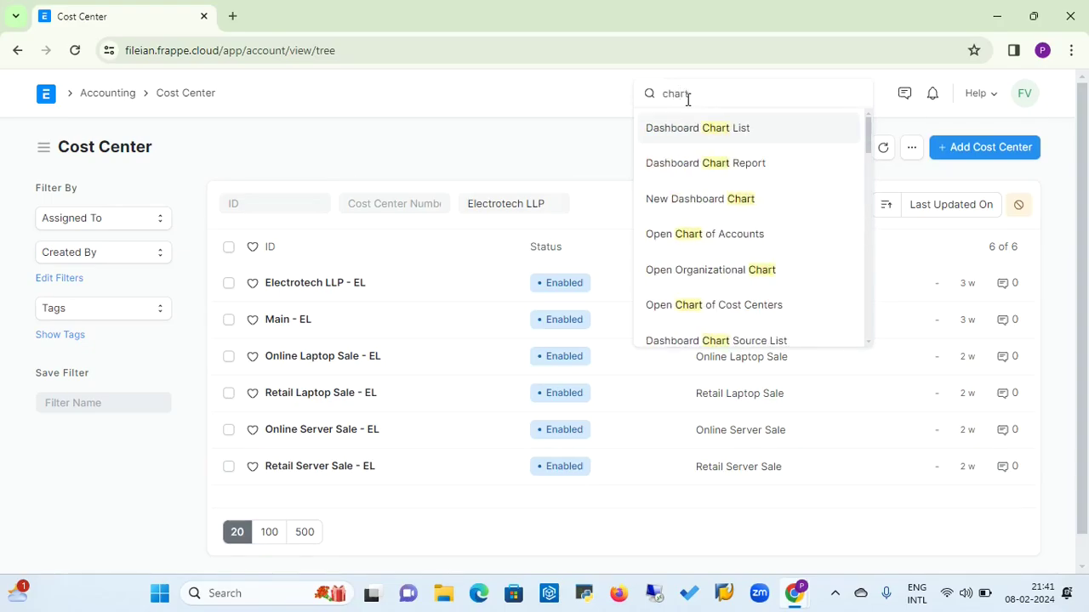
{"action": "left_click", "coordinate": [668, 238]}
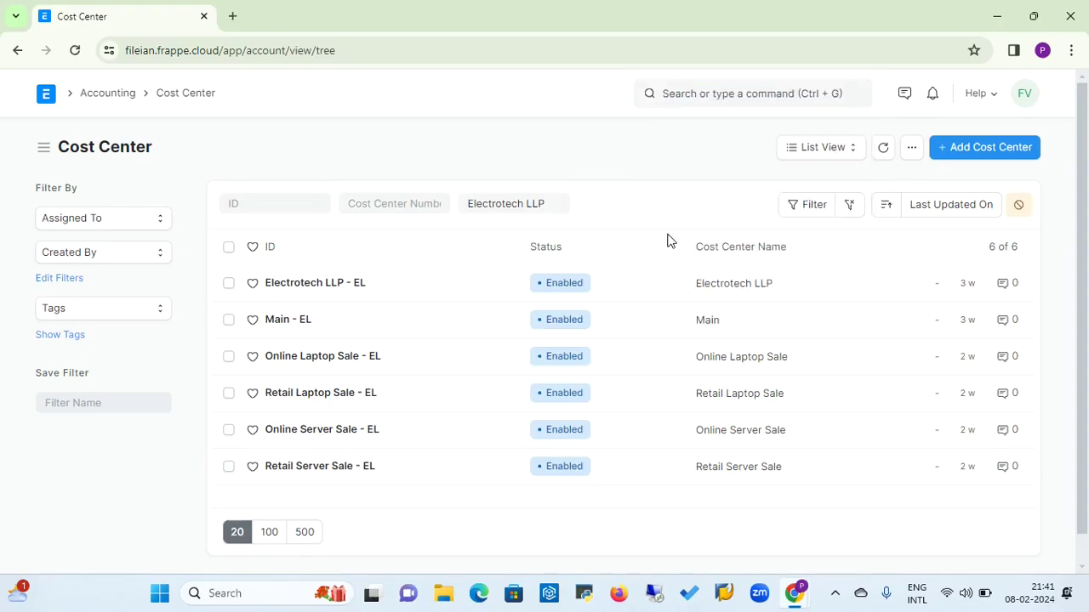
{"action": "left_click", "coordinate": [1021, 97]}
{"action": "left_click", "coordinate": [907, 215]}
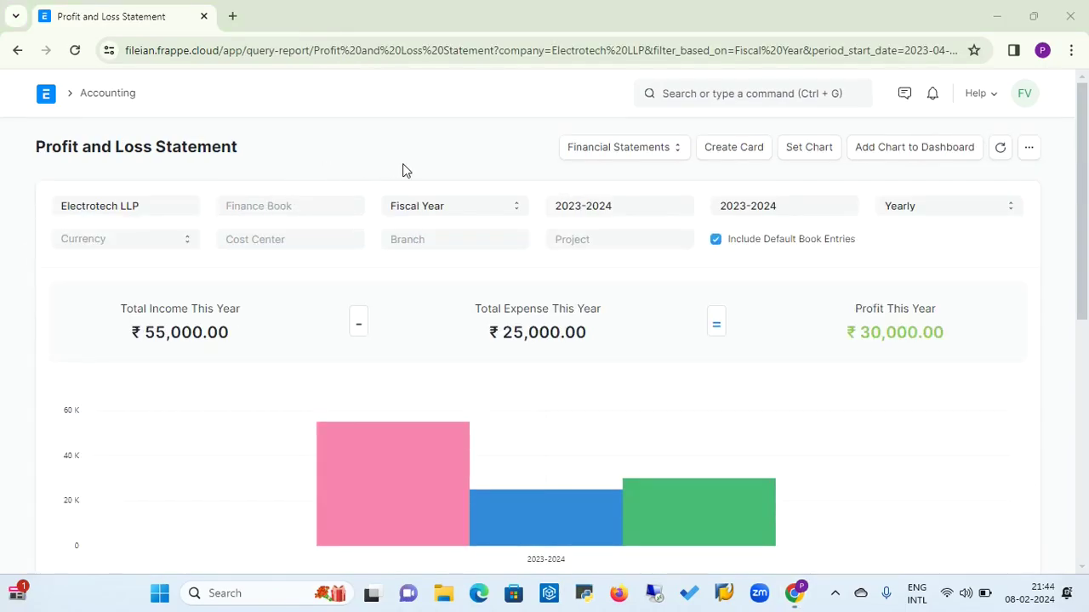
Filter the Electrotech LLP Profit and Loss Statement by the cost center Online Laptop Sale - EL.
{"action": "left_click", "coordinate": [636, 152]}
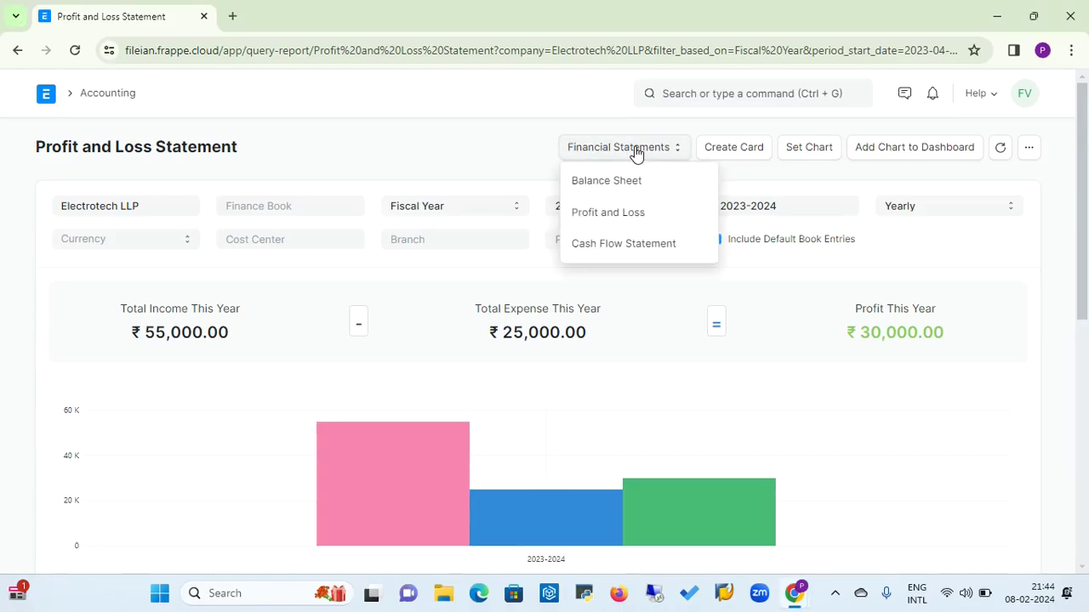
{"action": "left_click", "coordinate": [484, 141]}
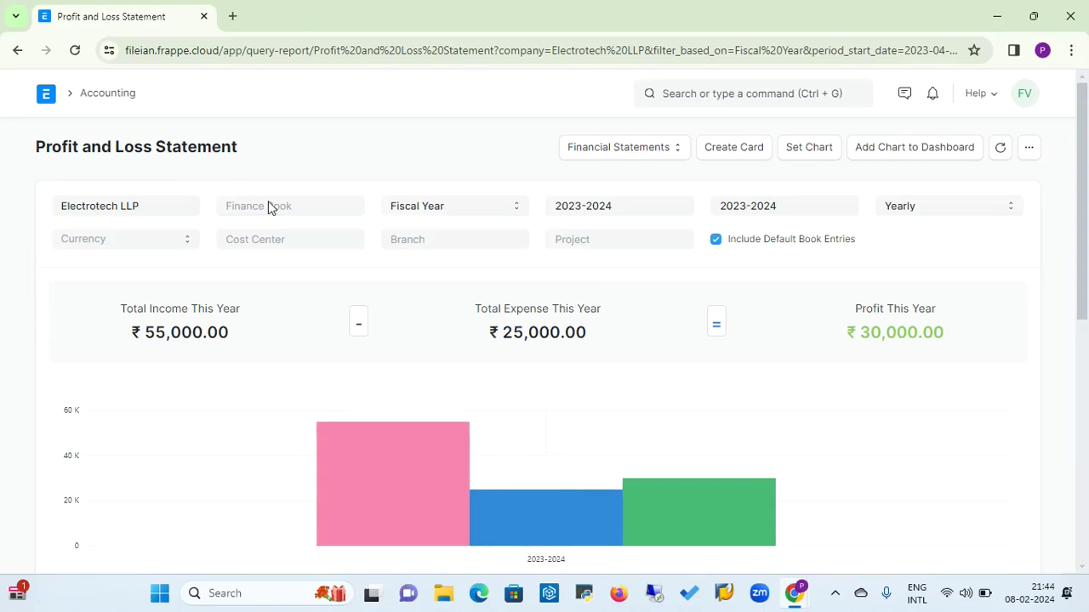
{"action": "left_click", "coordinate": [304, 241]}
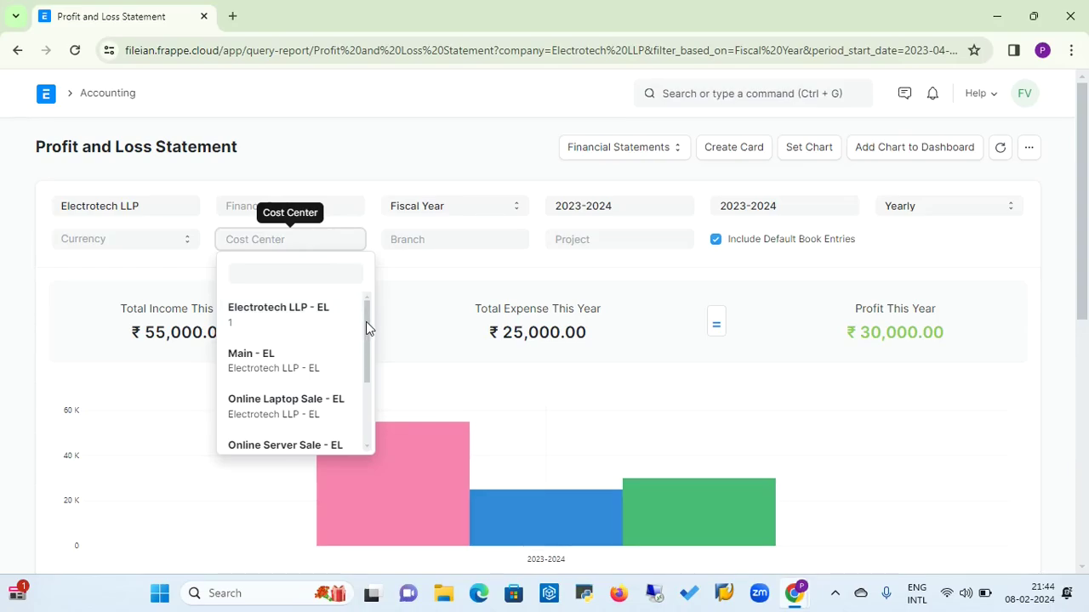
{"action": "scroll", "coordinate": [366, 332], "scroll_direction": "down", "scroll_amount": 2}
{"action": "scroll", "coordinate": [367, 319], "scroll_direction": "up", "scroll_amount": 2}
{"action": "mouse_move", "coordinate": [364, 343]}
{"action": "left_mouse_down"}
{"action": "mouse_move", "coordinate": [367, 377]}
{"action": "mouse_move", "coordinate": [367, 364]}
{"action": "left_mouse_up"}
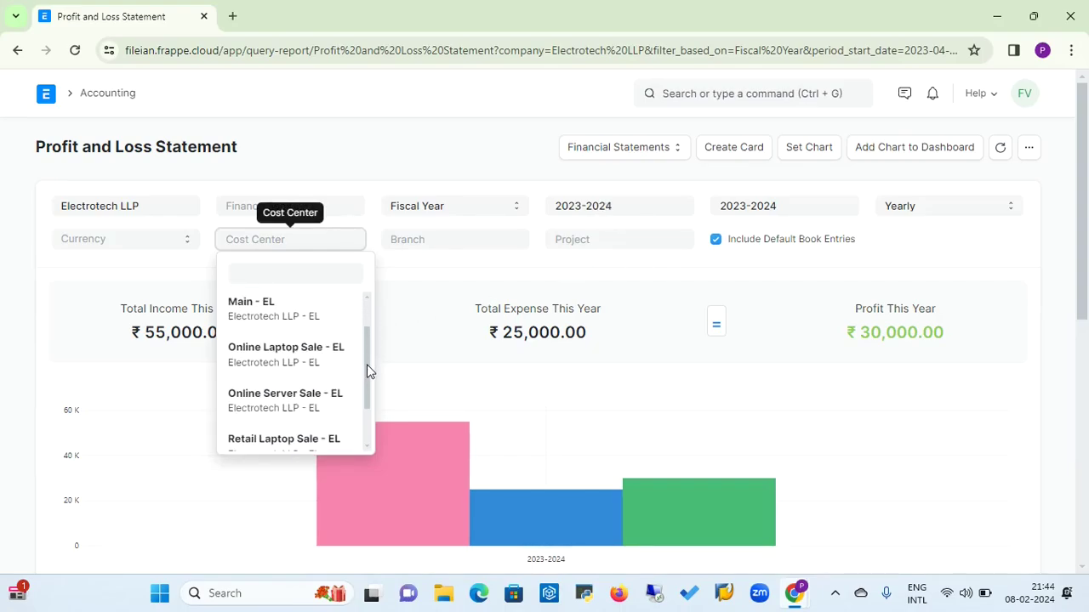
{"action": "left_click", "coordinate": [296, 364]}
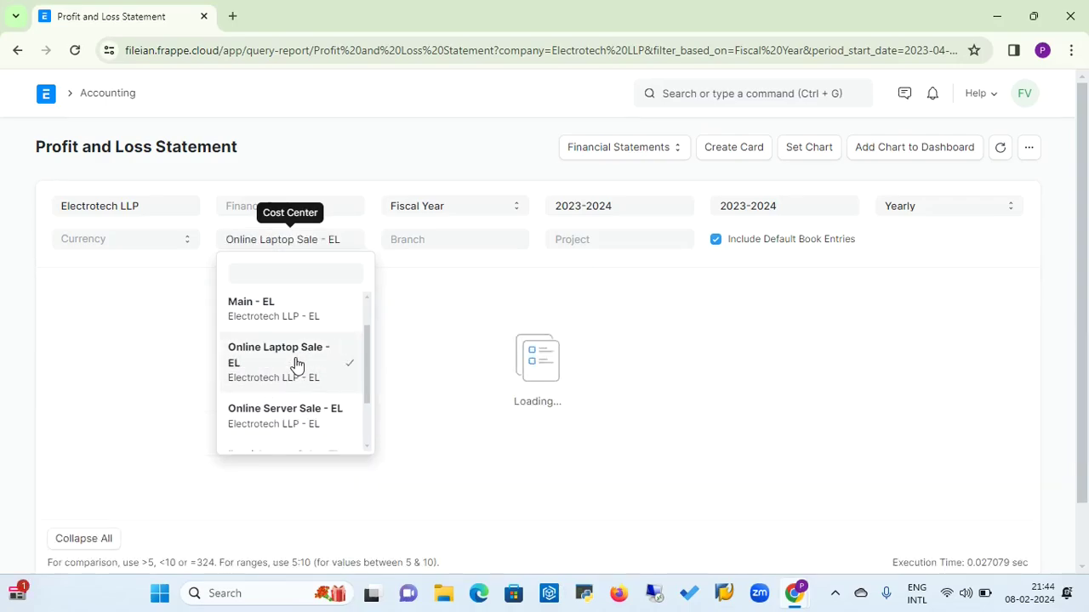
{"action": "left_click", "coordinate": [459, 285]}
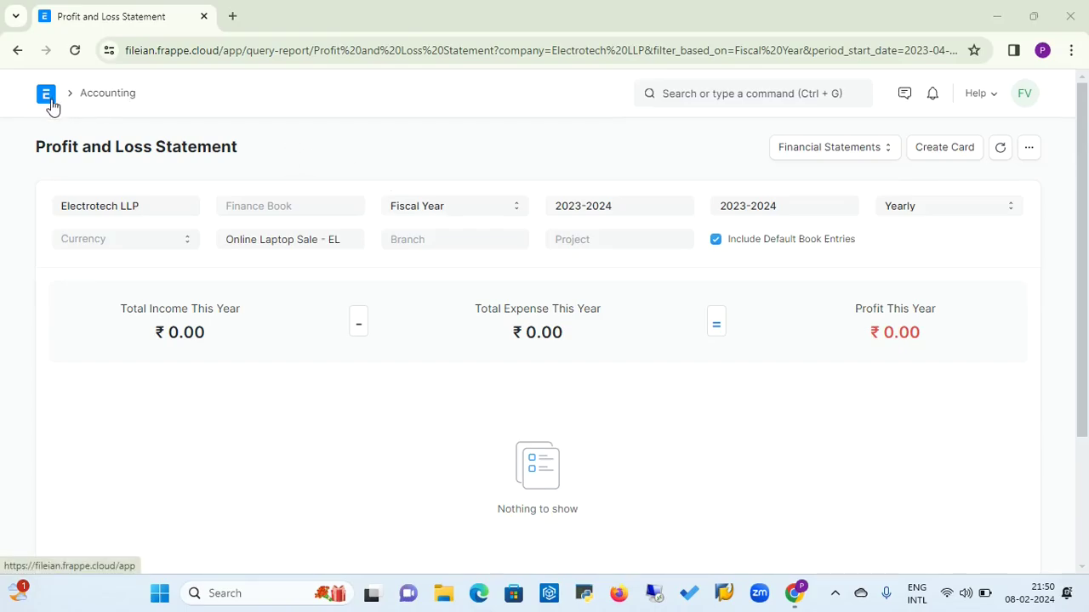
Go to the Accounting workspace's Journal Entry list and create a new journal entry.
{"action": "left_click", "coordinate": [105, 96]}
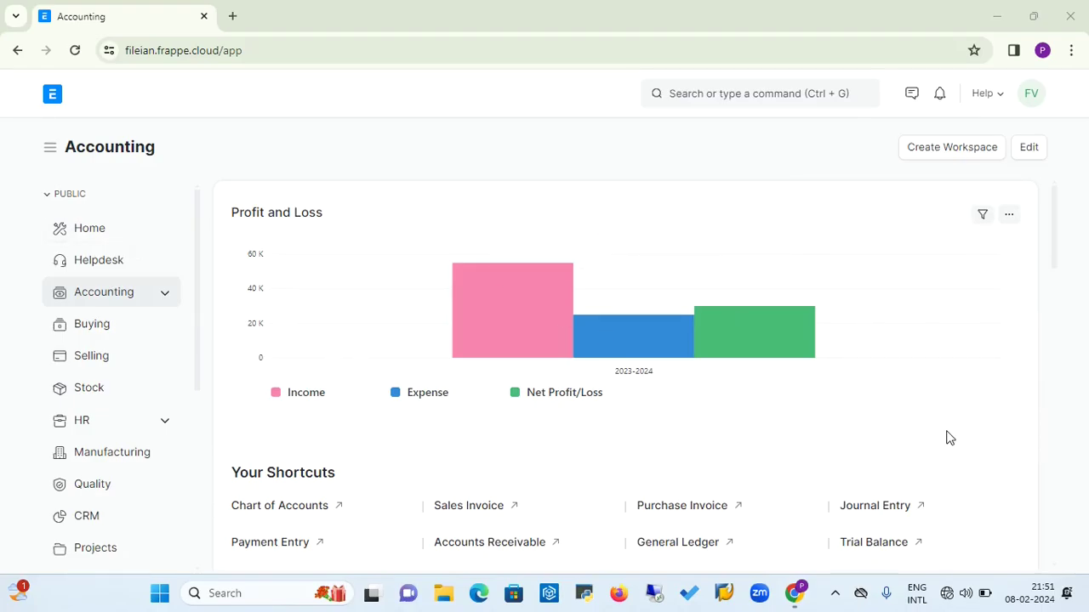
{"action": "left_click", "coordinate": [889, 511]}
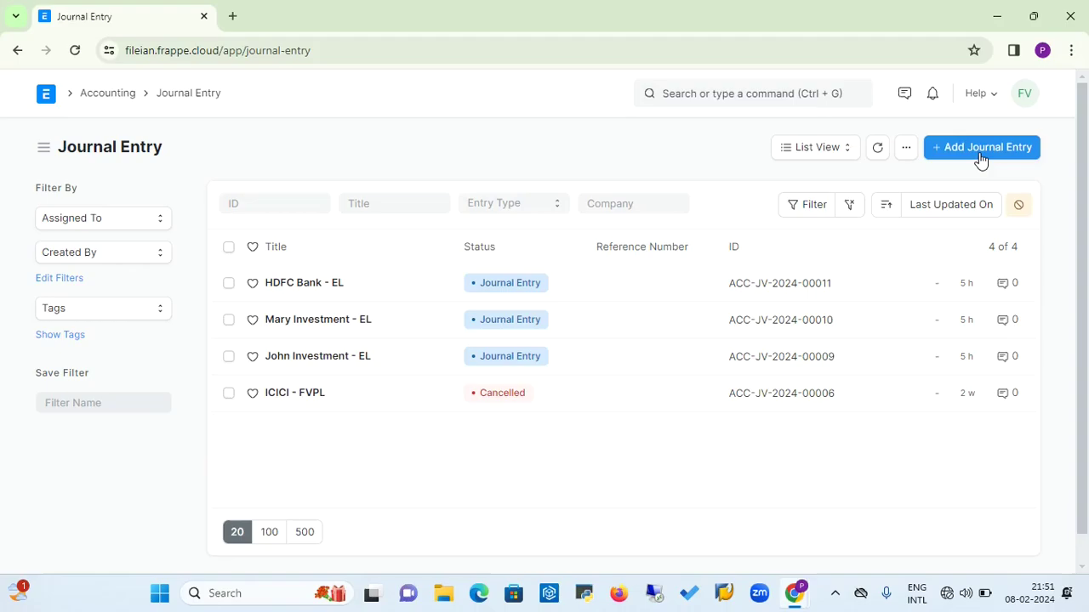
{"action": "left_click", "coordinate": [977, 150]}
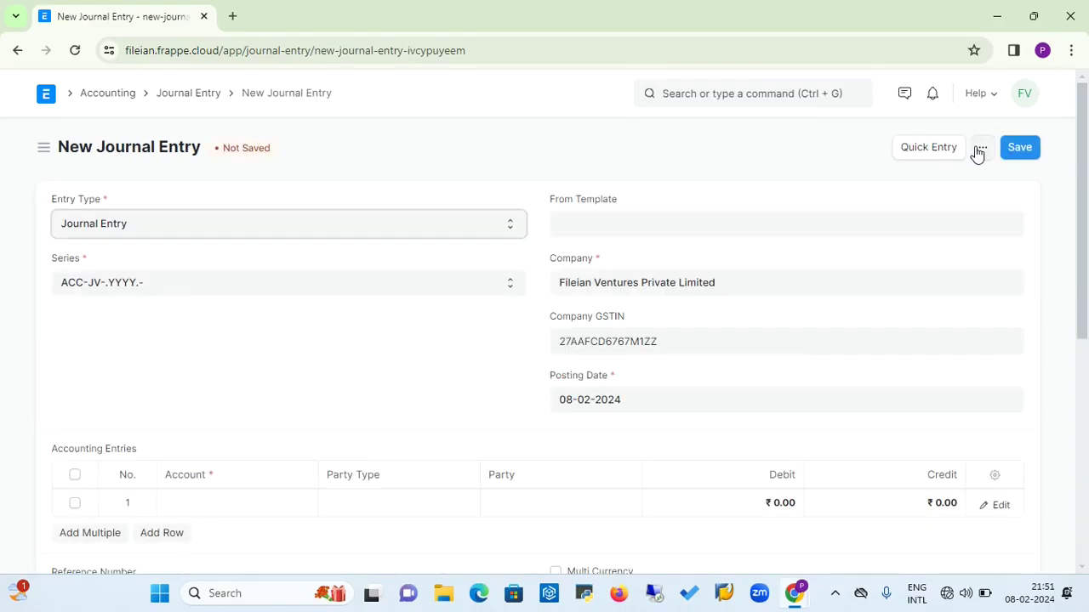
Change the new journal entry's company to Electrotech LLP.
{"action": "left_click", "coordinate": [740, 281]}
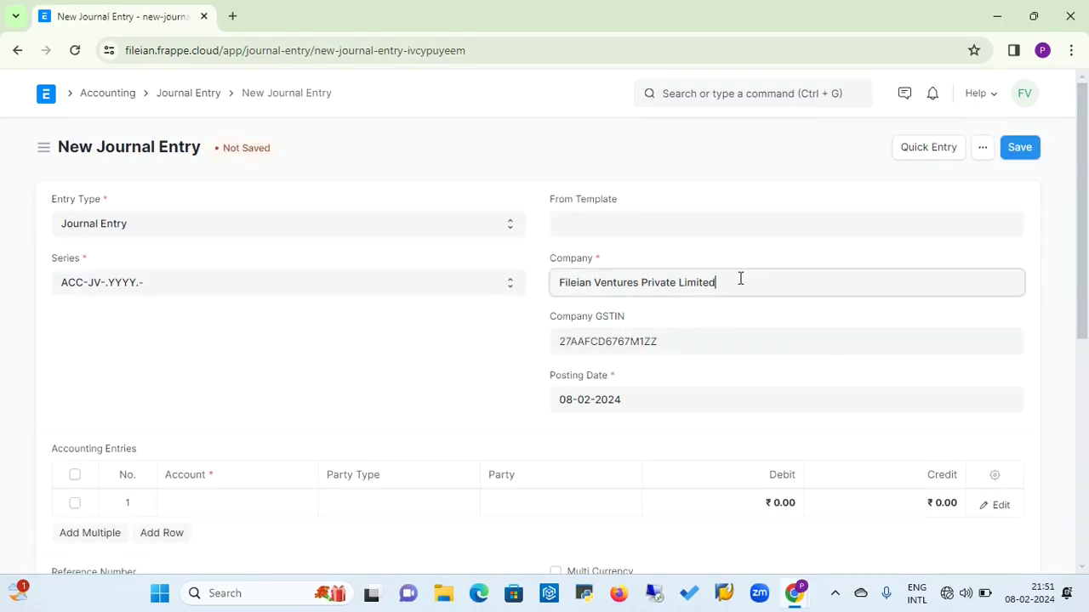
{"action": "key", "text": "BackSpace"}
{"action": "key", "text": "BackSpace"}
{"action": "key", "text": "BackSpace"}
{"action": "key", "text": "BackSpace"}
{"action": "key", "text": "BackSpace"}
{"action": "key", "text": "BackSpace"}
{"action": "key", "text": "BackSpace"}
{"action": "key", "text": "BackSpace"}
{"action": "key", "text": "BackSpace"}
{"action": "key", "text": "BackSpace"}
{"action": "key", "text": "BackSpace"}
{"action": "key", "text": "BackSpace"}
{"action": "key", "text": "BackSpace"}
{"action": "key", "text": "BackSpace"}
{"action": "key", "text": "BackSpace"}
{"action": "key", "text": "BackSpace"}
{"action": "key", "text": "BackSpace"}
{"action": "key", "text": "BackSpace"}
{"action": "key", "text": "BackSpace"}
{"action": "key", "text": "BackSpace"}
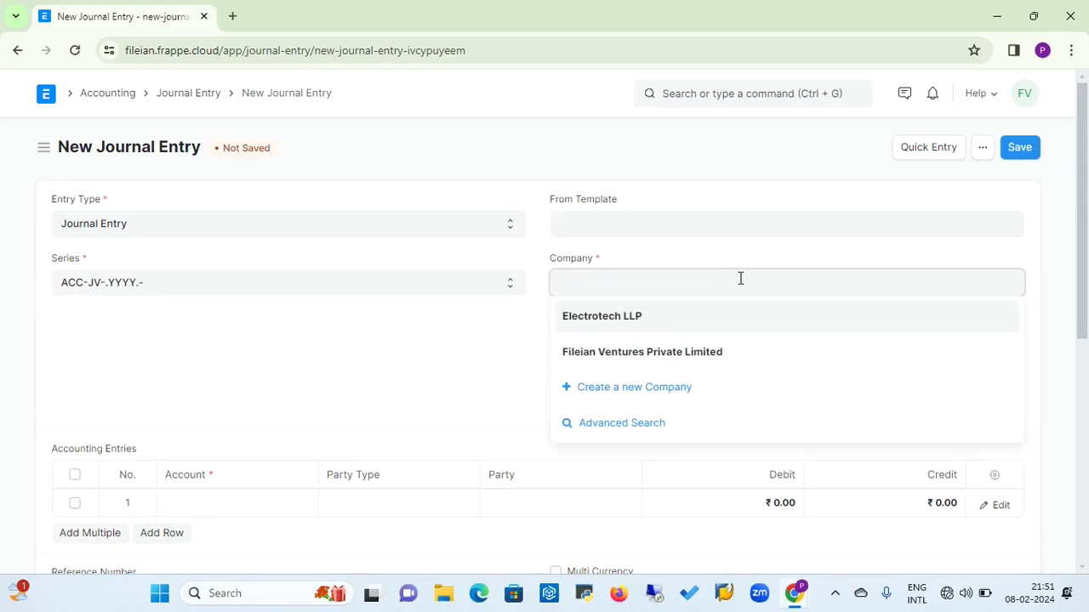
{"action": "left_click", "coordinate": [603, 317]}
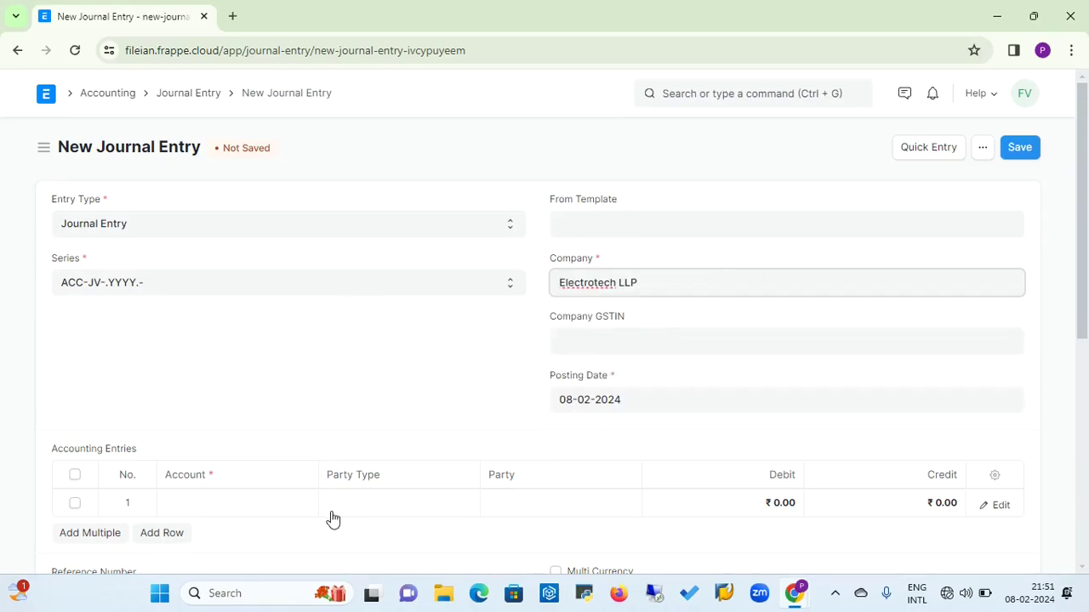
Fill the first accounting entry with the account HDFC Bank - EL and a credit of 1000.
{"action": "left_click", "coordinate": [223, 509]}
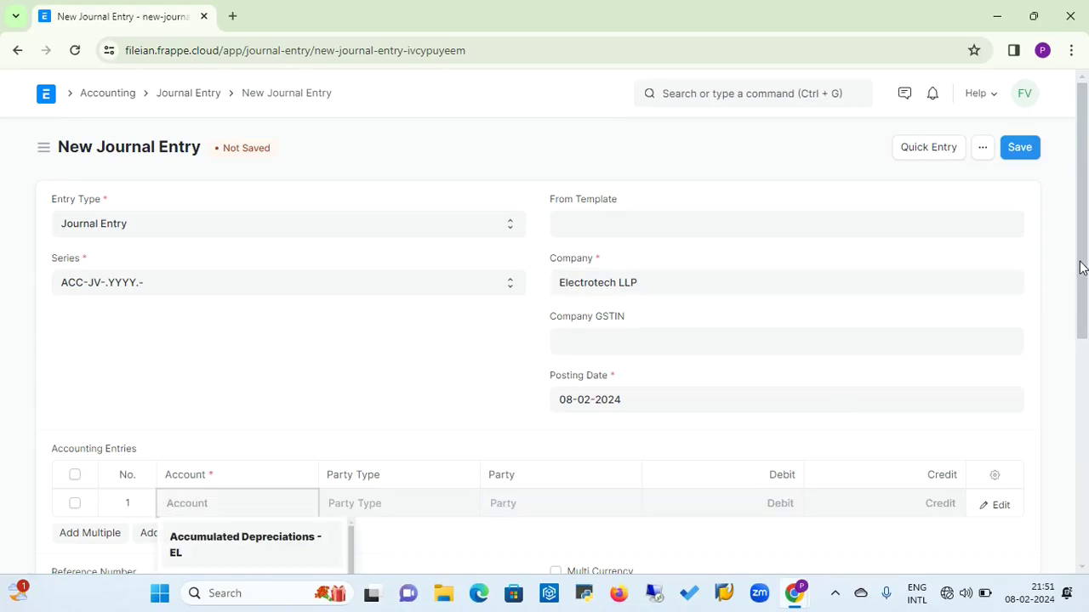
{"action": "left_click_drag", "start_coordinate": [1083, 263], "coordinate": [1085, 313]}
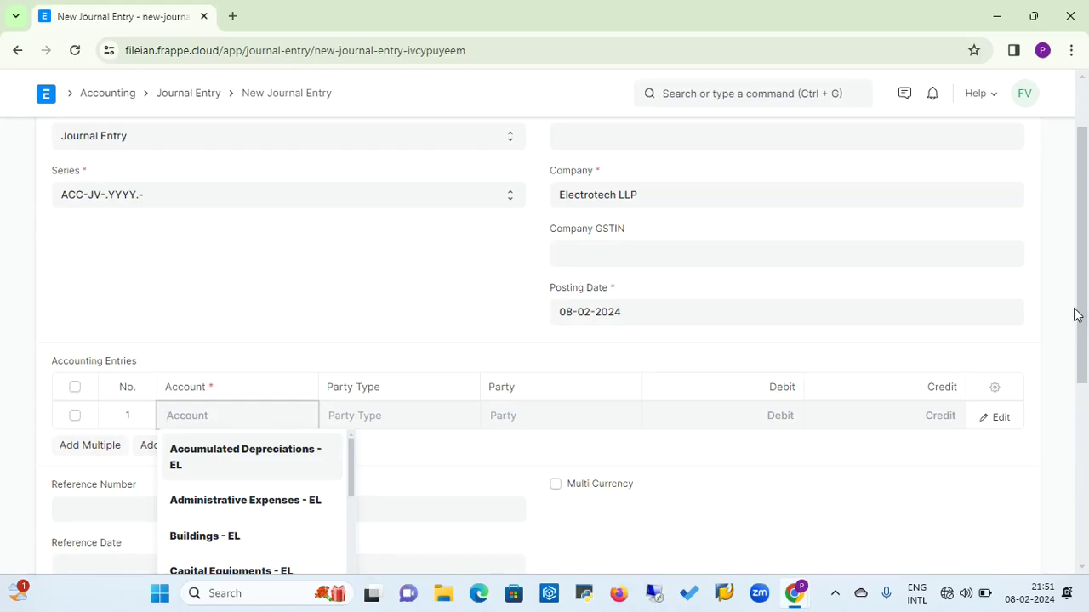
{"action": "type", "text": "hd"}
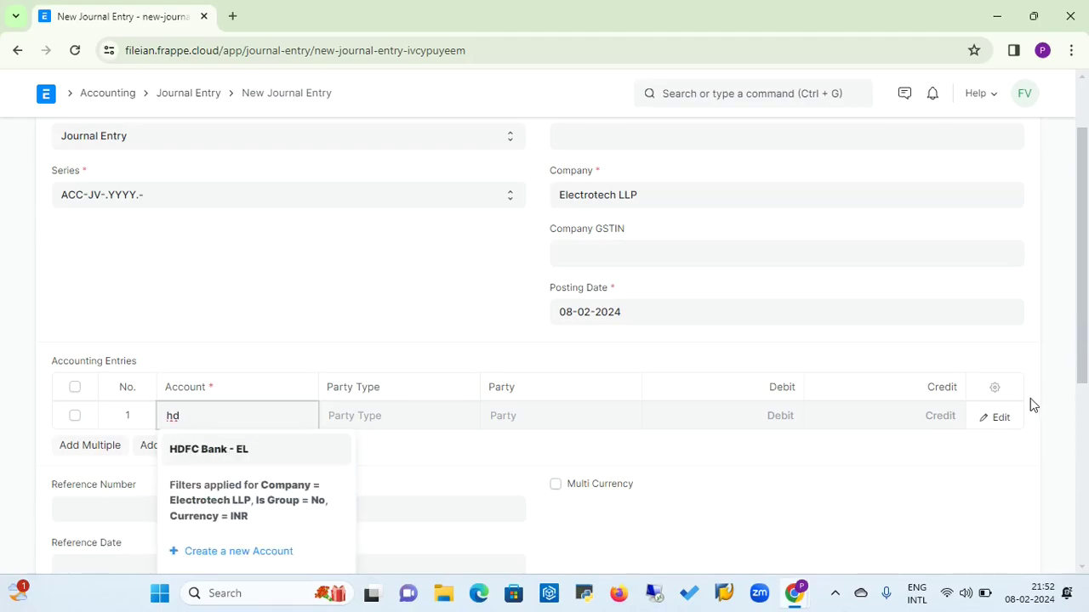
{"action": "left_click", "coordinate": [227, 456]}
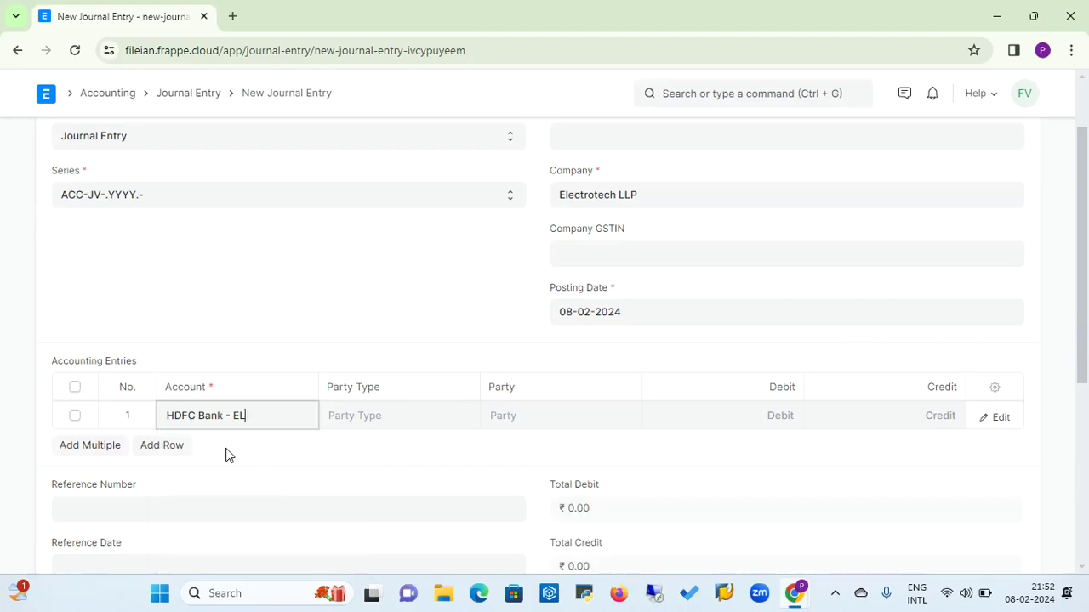
{"action": "left_click", "coordinate": [858, 409]}
{"action": "type", "text": "1000"}
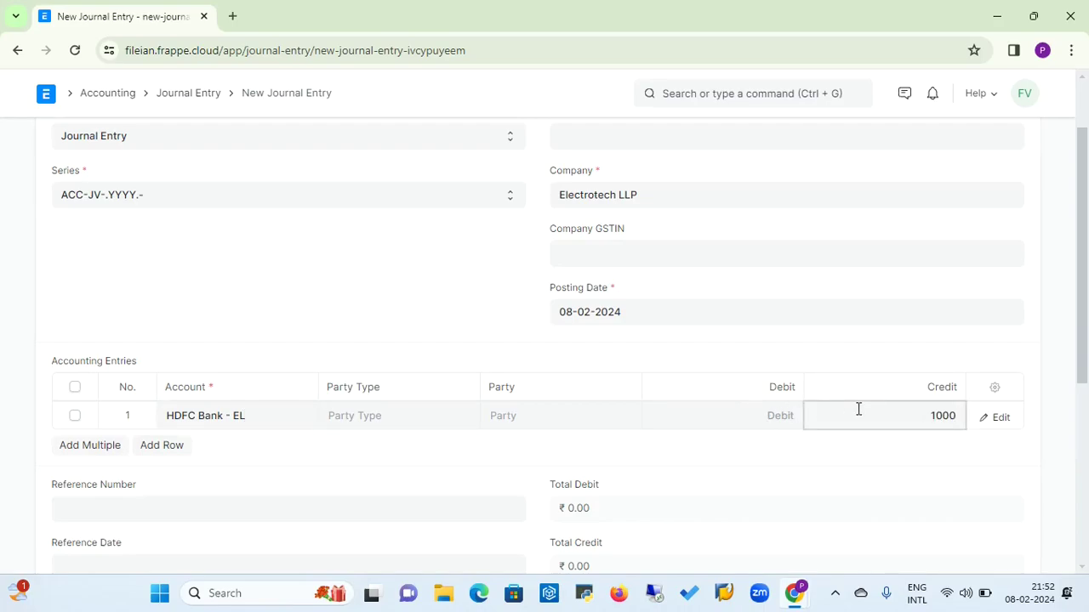
Add a second accounting entry row with the account Administrative Expenses - EL.
{"action": "left_click", "coordinate": [162, 449]}
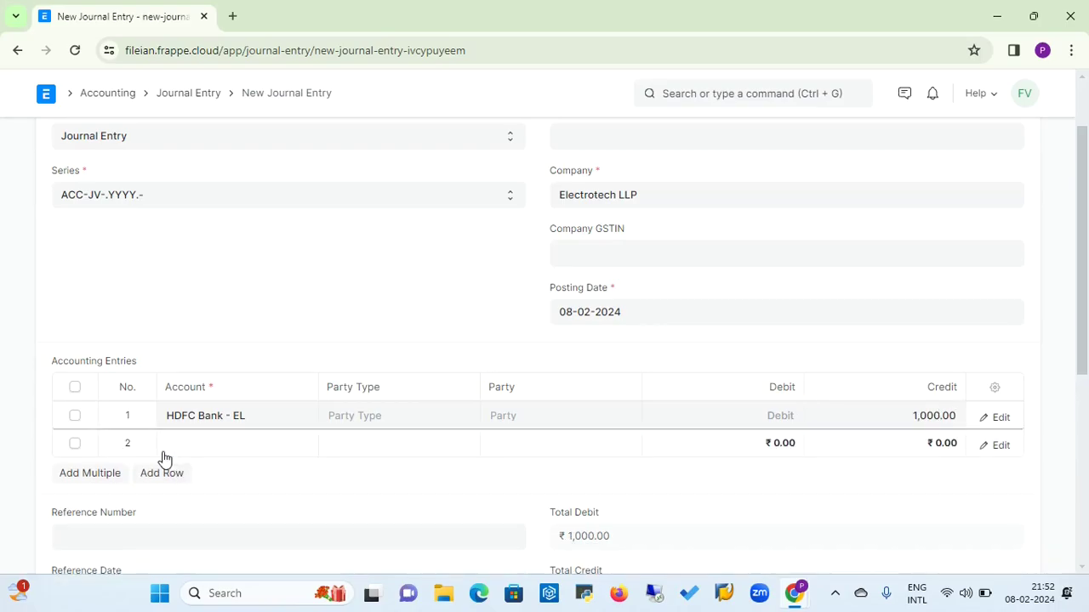
{"action": "left_click", "coordinate": [194, 445]}
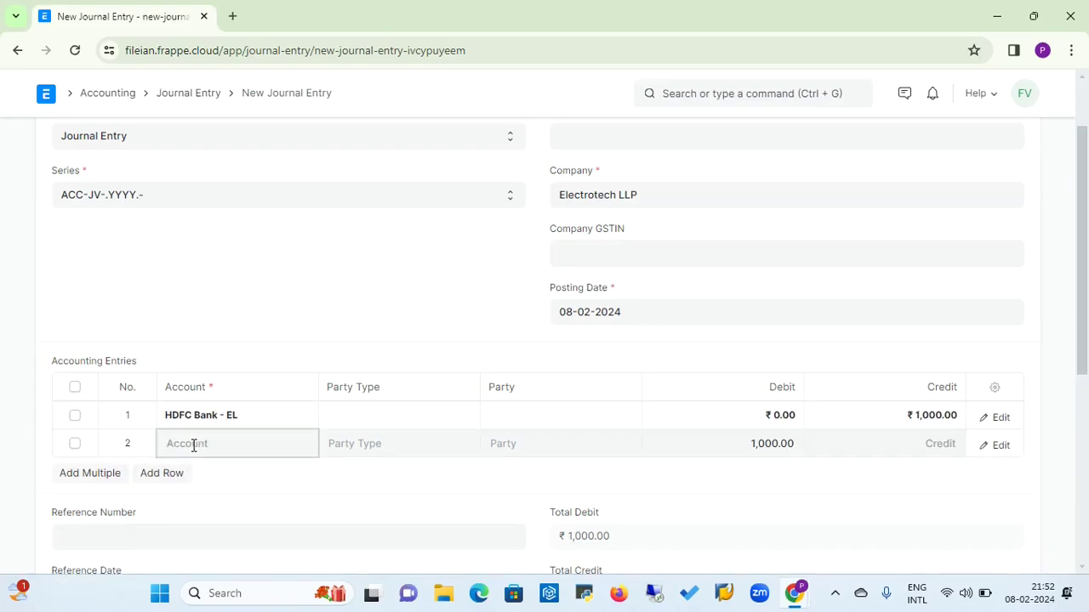
{"action": "type", "text": "ad"}
{"action": "key", "text": "BackSpace"}
{"action": "key", "text": "BackSpace"}
{"action": "type", "text": "Administrative Expenses - El"}
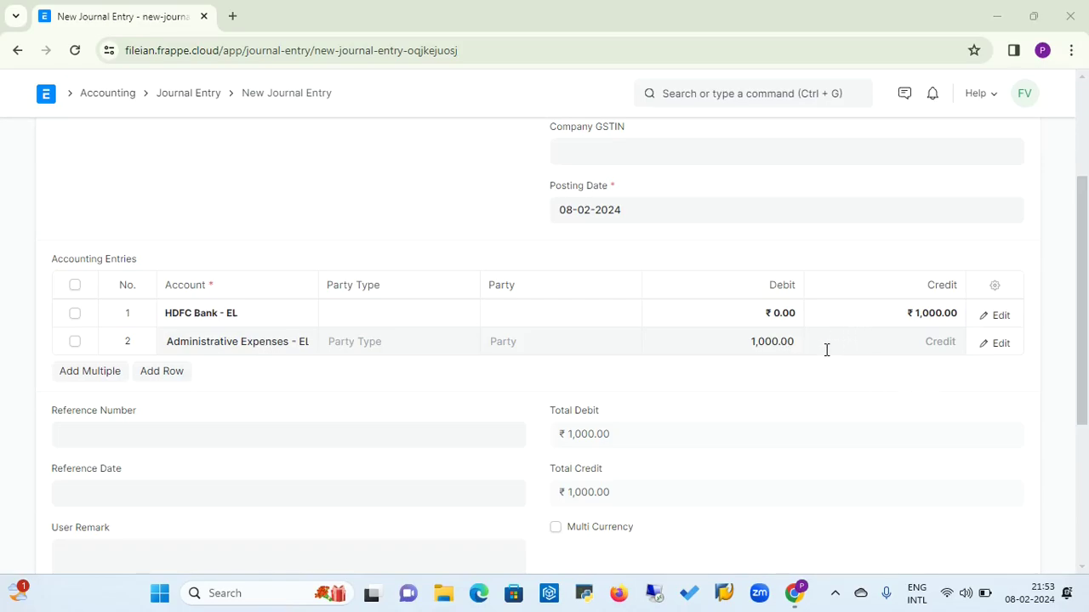
Open the Administrative Expenses row for detailed editing and clear the Branch and Cost Center in its accounting dimensions.
{"action": "mouse_move", "coordinate": [1080, 330]}
{"action": "left_mouse_down"}
{"action": "mouse_move", "coordinate": [1084, 477]}
{"action": "mouse_move", "coordinate": [1081, 347]}
{"action": "left_mouse_up"}
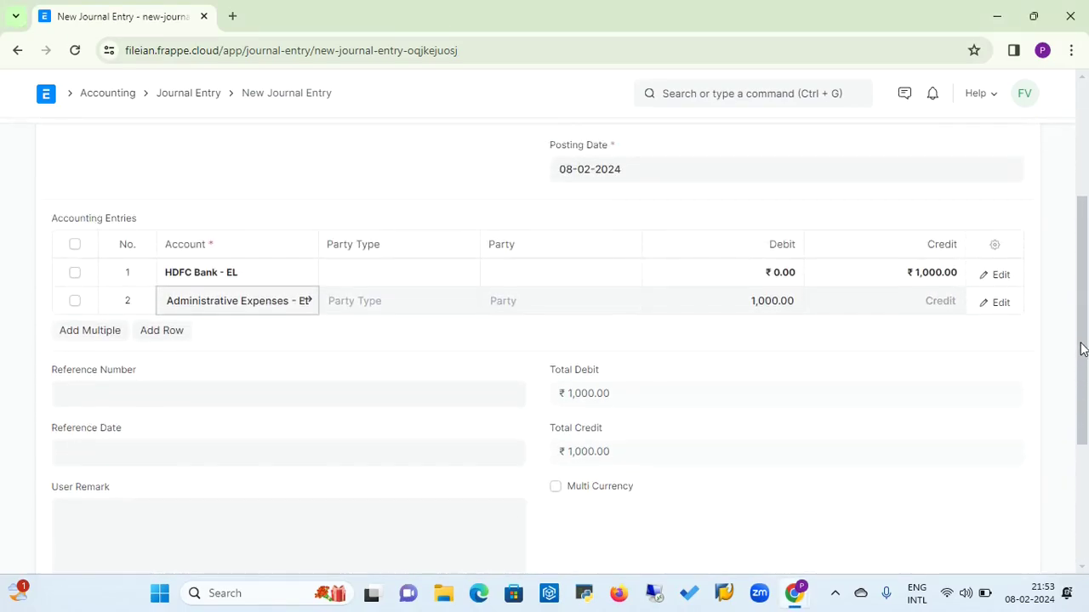
{"action": "left_click", "coordinate": [998, 308]}
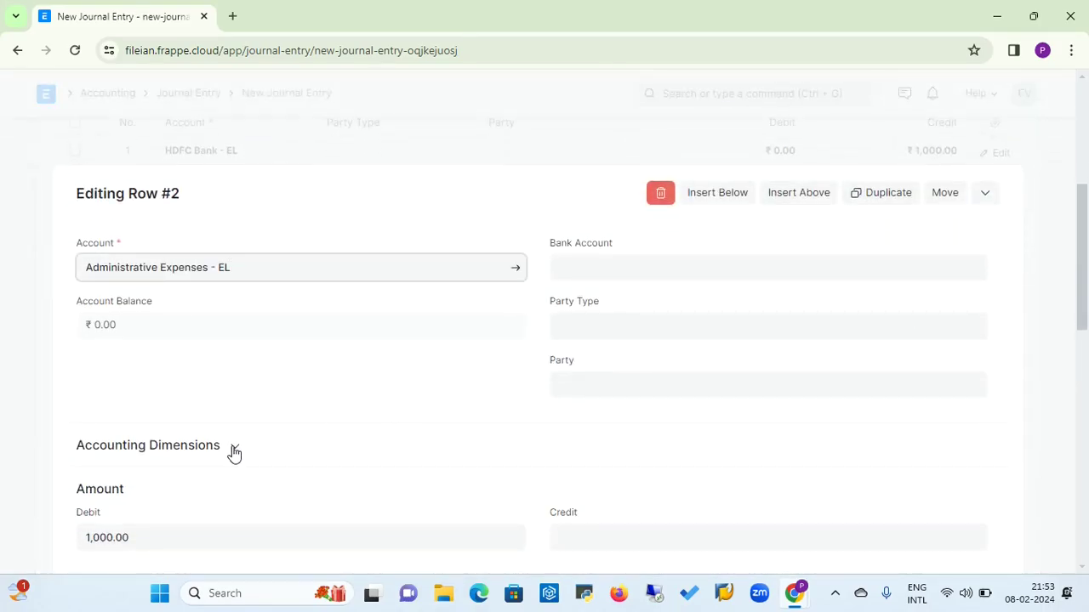
{"action": "left_click", "coordinate": [235, 451]}
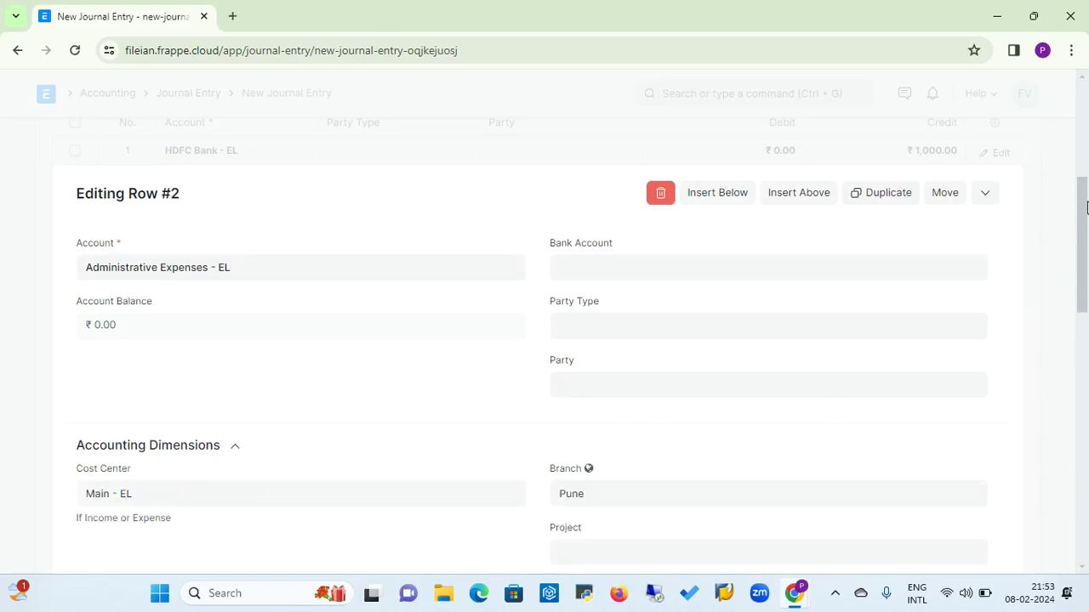
{"action": "left_click_drag", "start_coordinate": [1082, 205], "coordinate": [1081, 247]}
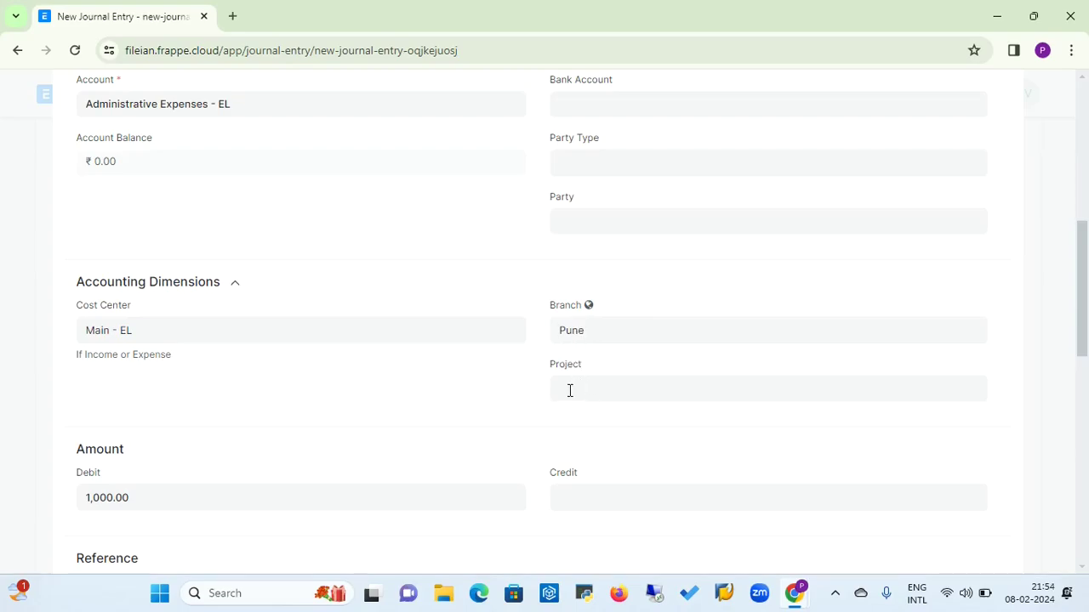
{"action": "left_click", "coordinate": [599, 330]}
{"action": "key", "text": "BackSpace"}
{"action": "key", "text": "BackSpace"}
{"action": "key", "text": "BackSpace"}
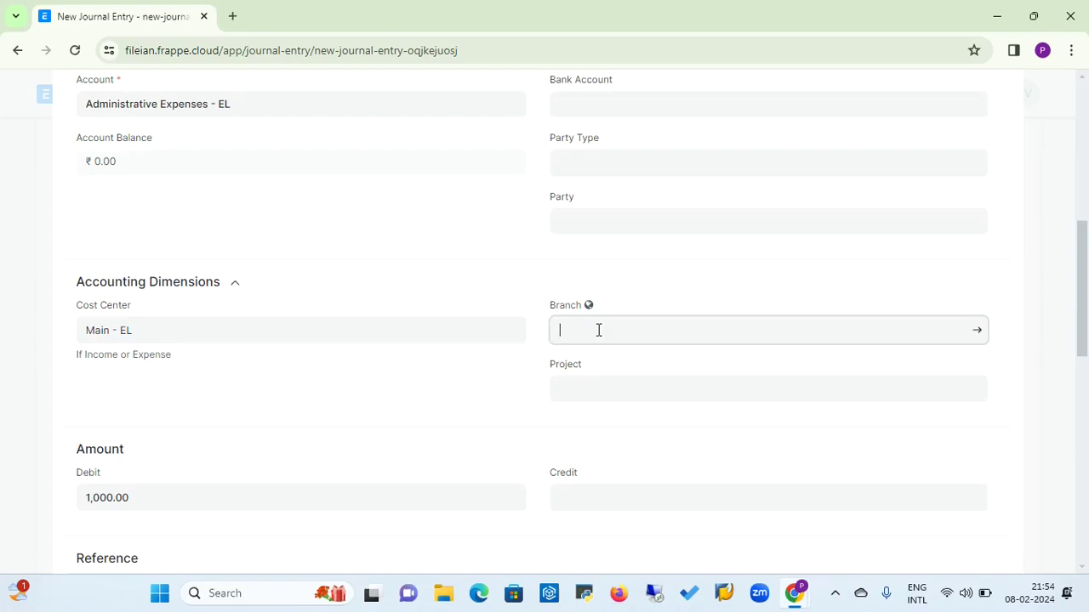
{"action": "left_click", "coordinate": [329, 329]}
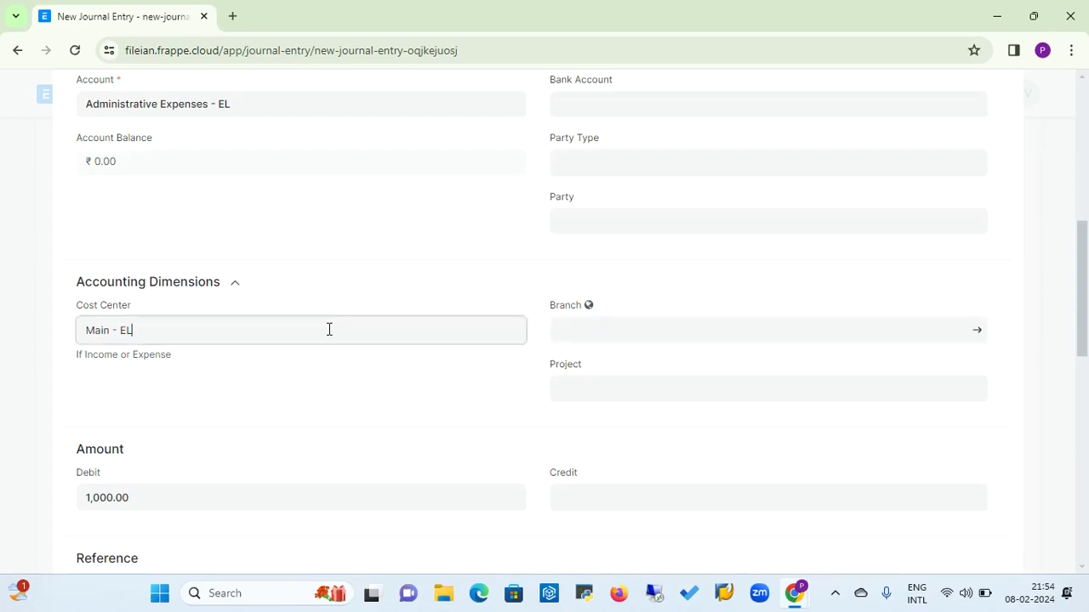
{"action": "key", "text": "BackSpace"}
{"action": "key", "text": "BackSpace"}
{"action": "key", "text": "BackSpace"}
{"action": "left_click", "coordinate": [34, 238]}
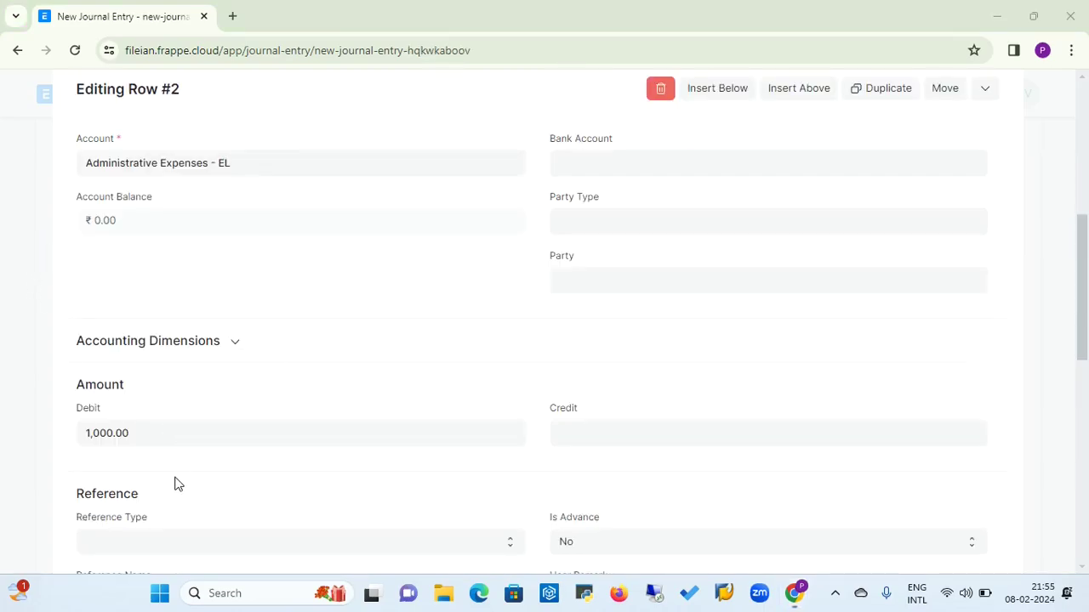
Set the Administrative Expenses row's cost center to Online Laptop Sale - EL and close the row's detailed editing.
{"action": "left_click", "coordinate": [234, 349]}
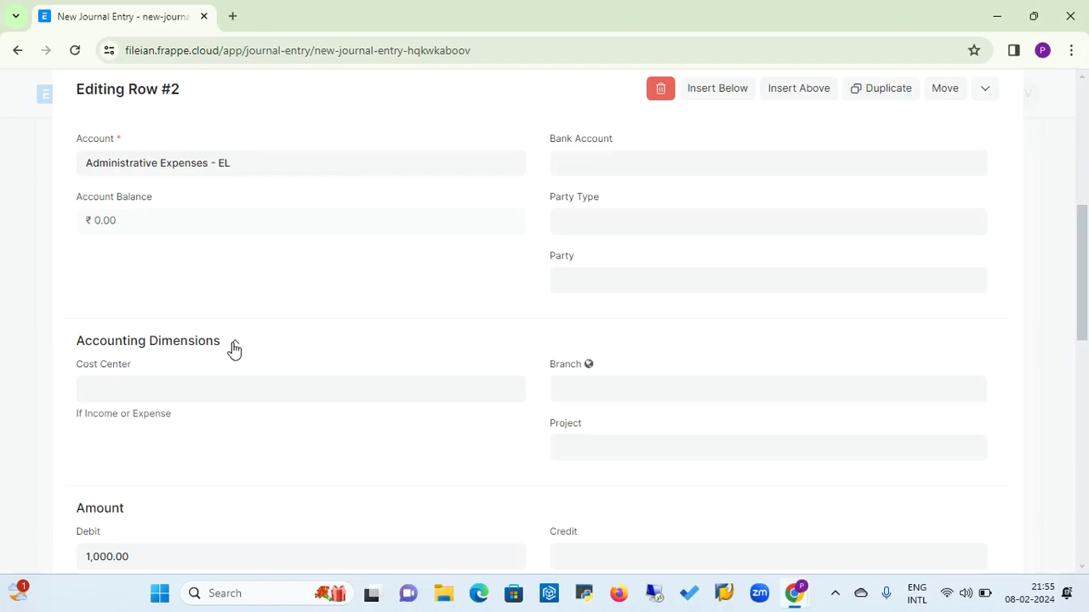
{"action": "left_click", "coordinate": [178, 387]}
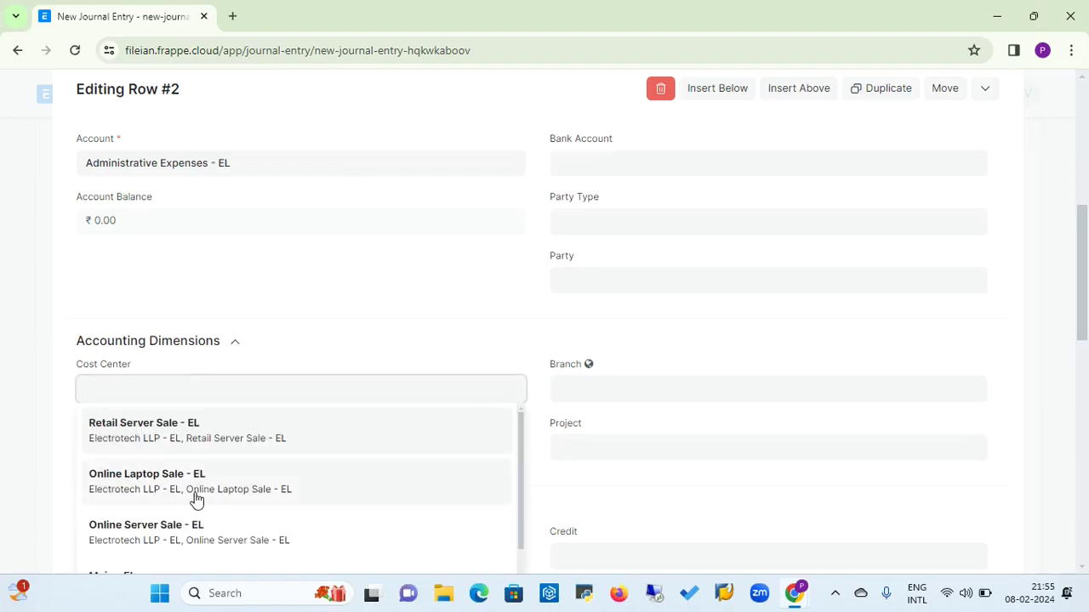
{"action": "left_click", "coordinate": [156, 484]}
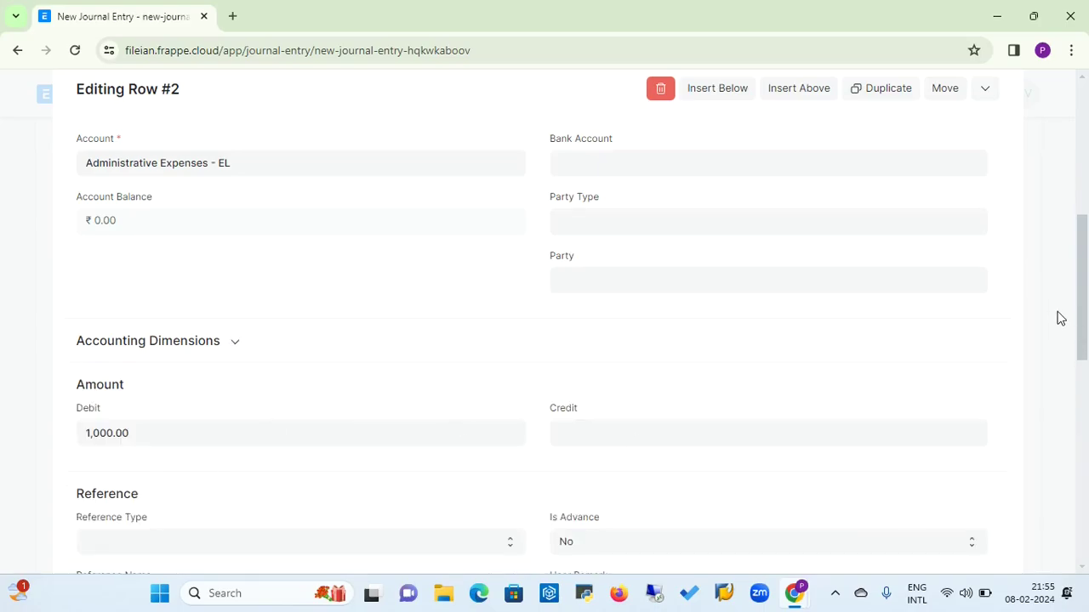
{"action": "left_click_drag", "start_coordinate": [1083, 289], "coordinate": [1086, 260]}
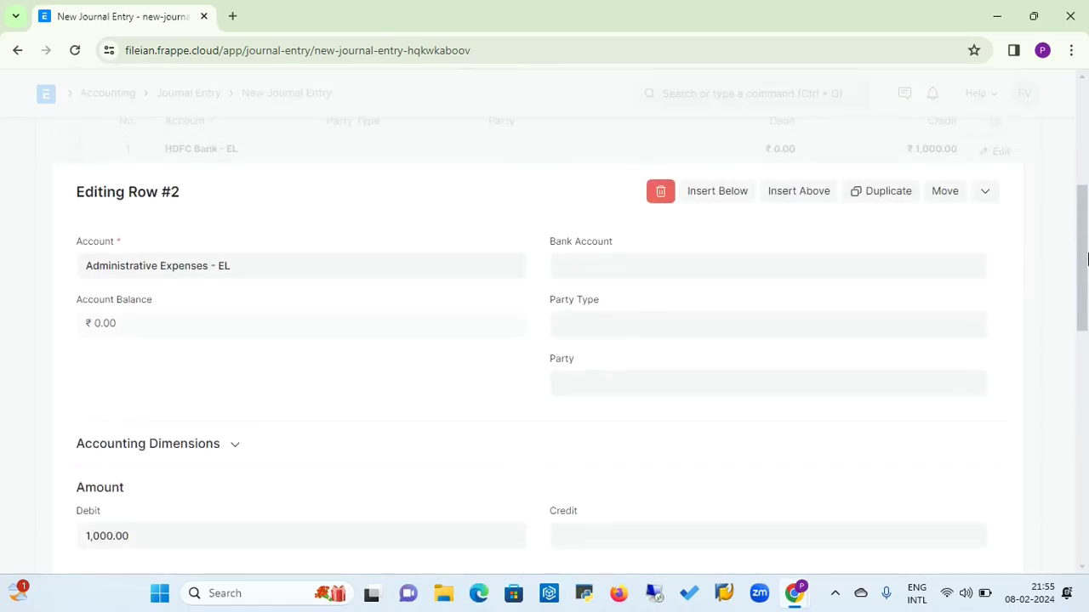
{"action": "key", "text": "Escape"}
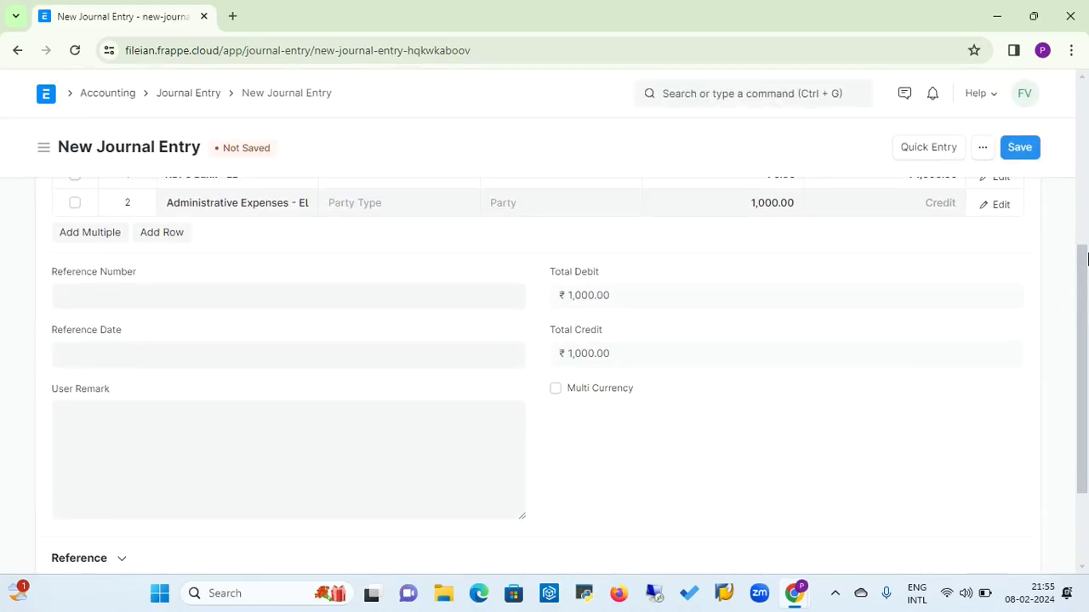
Save the journal entry and permanently submit it.
{"action": "left_click", "coordinate": [1025, 150]}
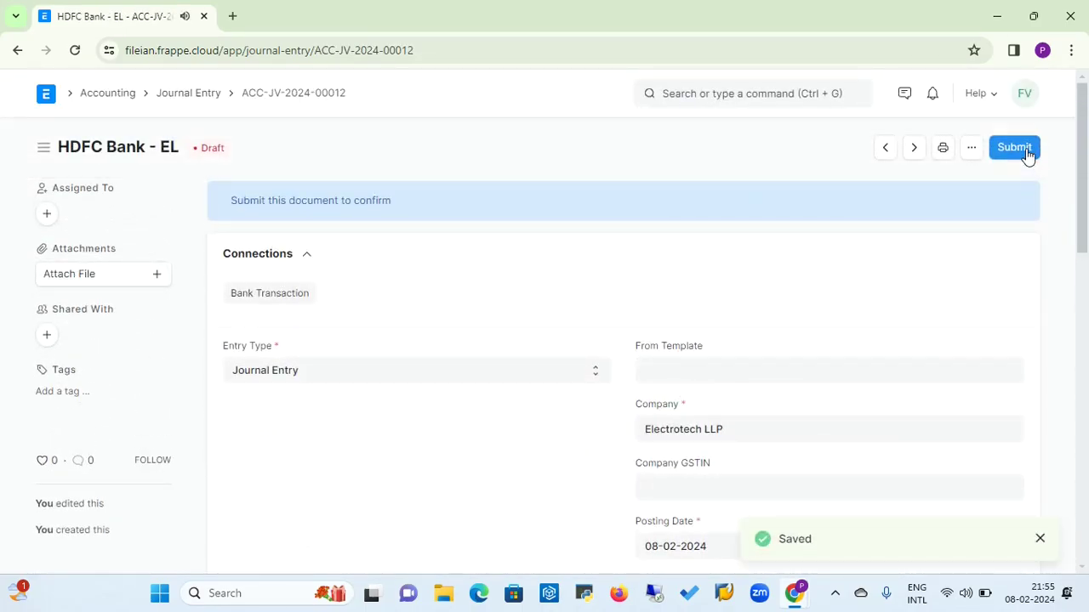
{"action": "left_click", "coordinate": [1025, 149]}
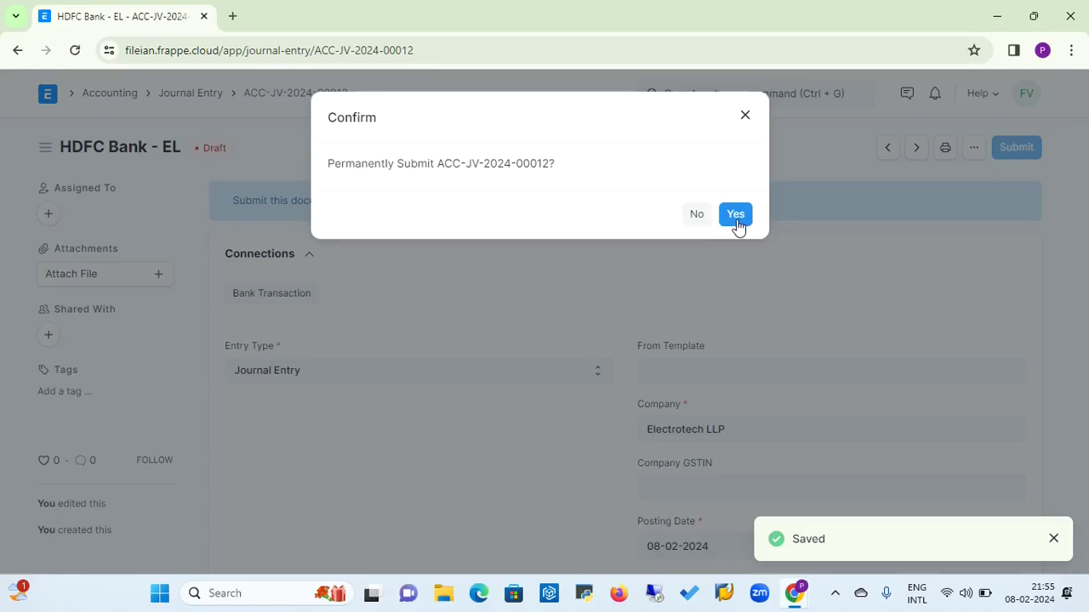
{"action": "left_click", "coordinate": [736, 215]}
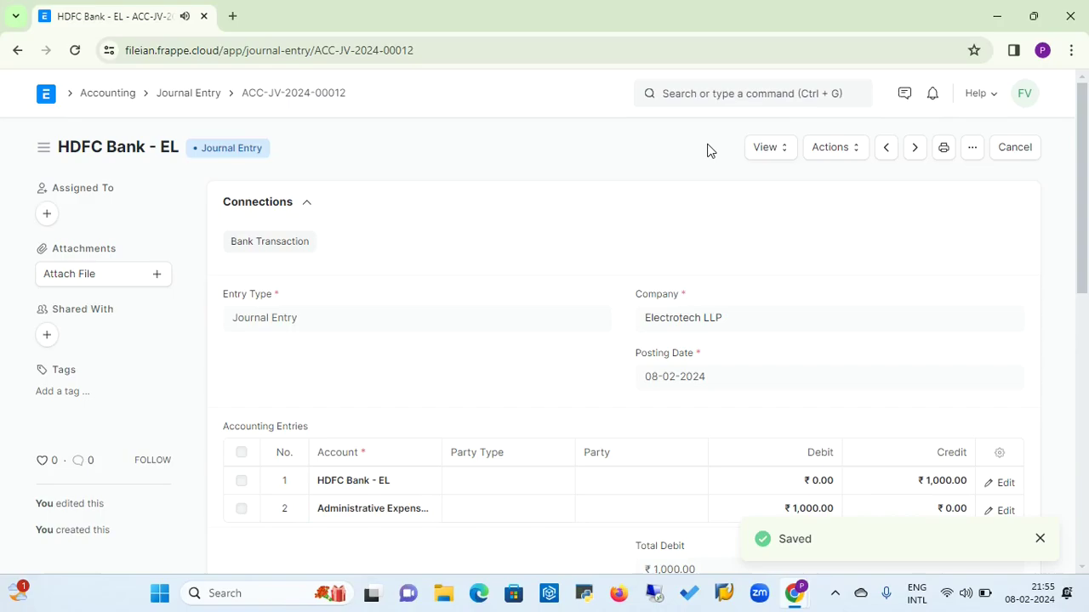
Open the Chart of Accounts and switch it to the company Electrotech LLP.
{"action": "left_click", "coordinate": [693, 90]}
{"action": "type", "text": "char"}
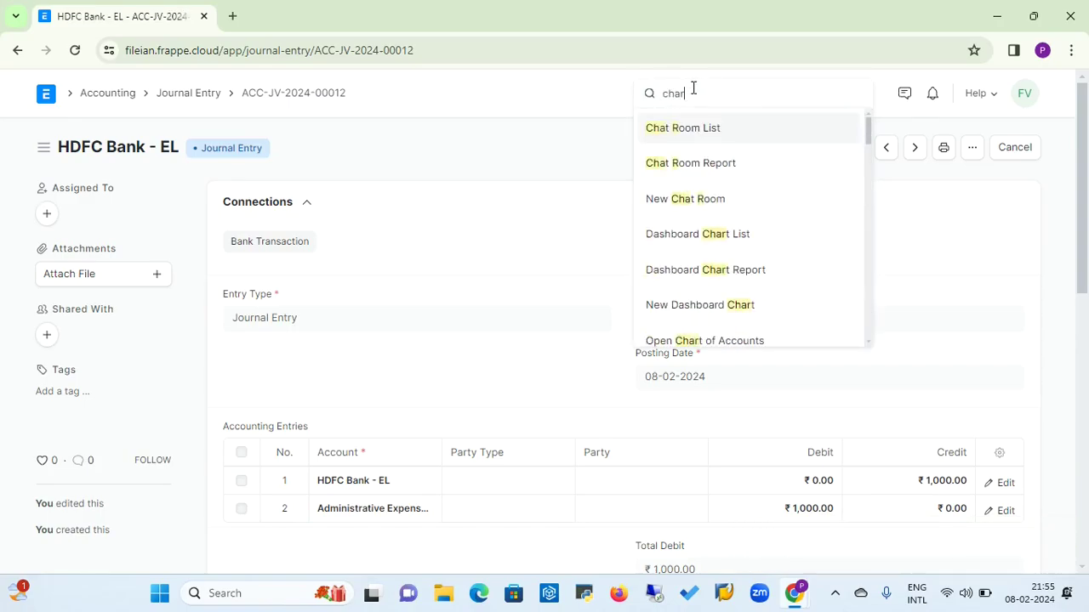
{"action": "left_click", "coordinate": [694, 342]}
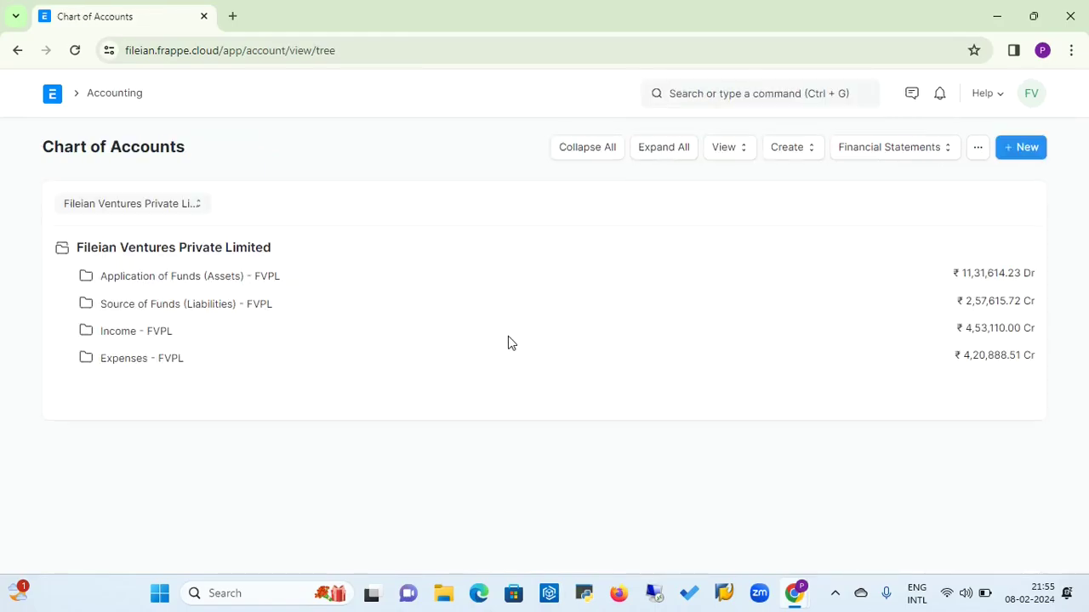
{"action": "left_click", "coordinate": [180, 204]}
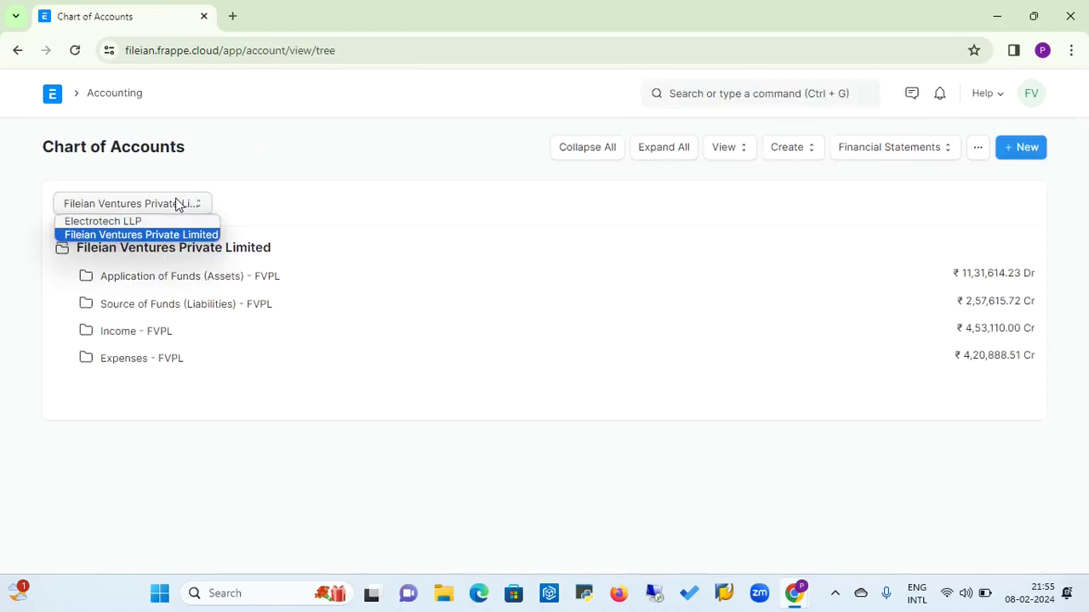
{"action": "left_click", "coordinate": [147, 223]}
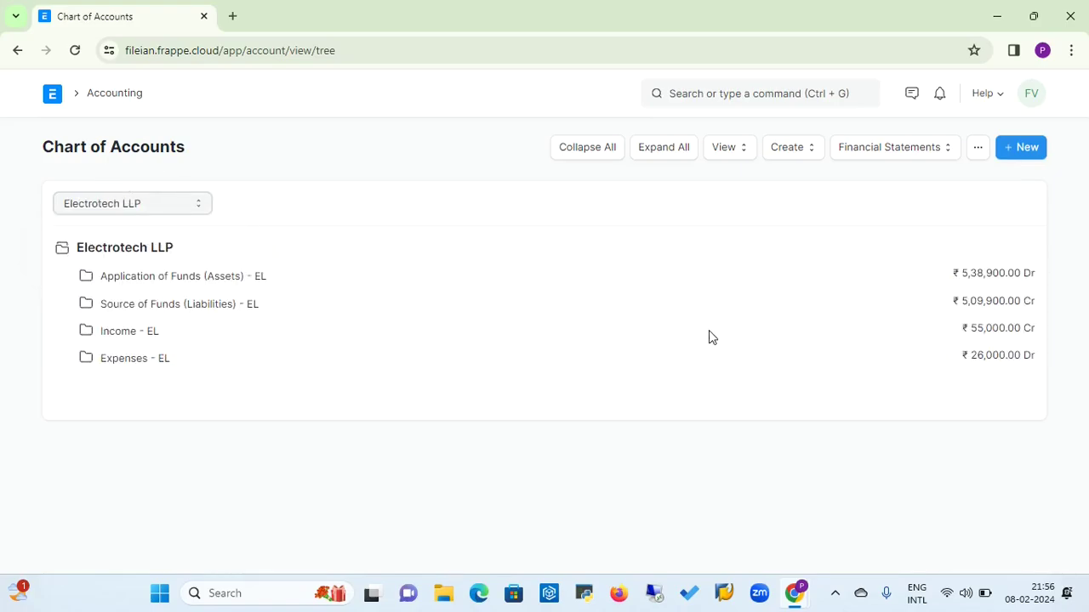
Open the Profit and Loss Statement for Electrotech LLP and filter it by the cost center Online Laptop Sale - EL.
{"action": "left_click", "coordinate": [904, 158]}
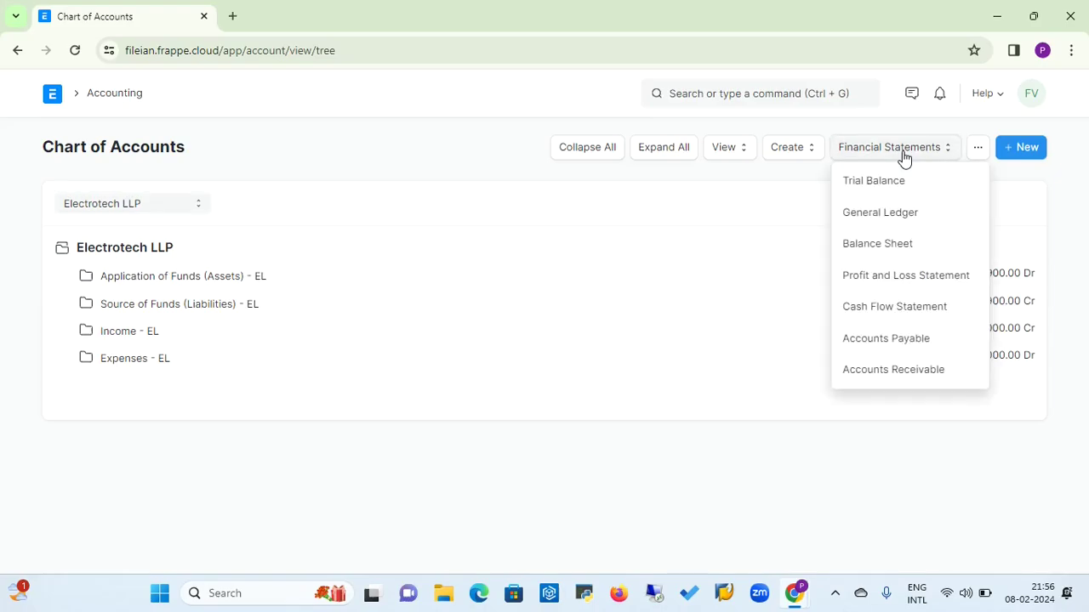
{"action": "left_click", "coordinate": [881, 284]}
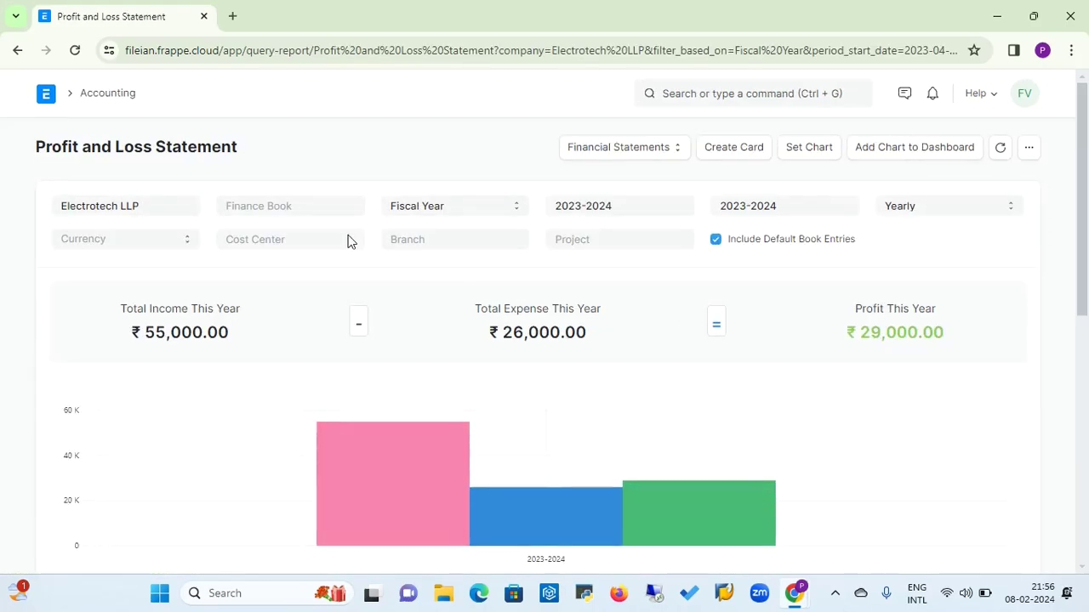
{"action": "left_click", "coordinate": [336, 244]}
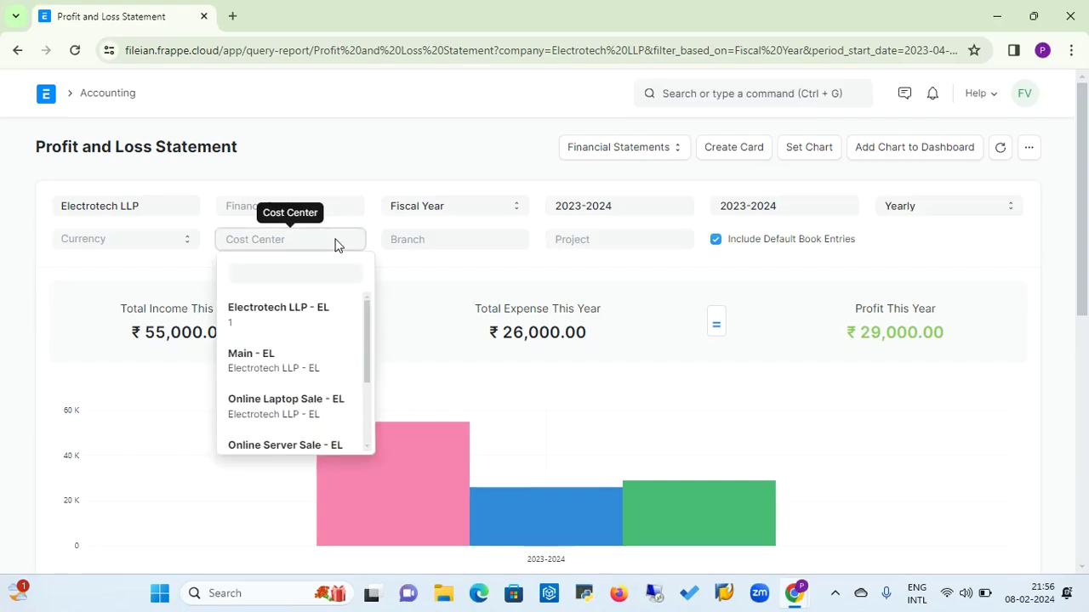
{"action": "left_click", "coordinate": [800, 282]}
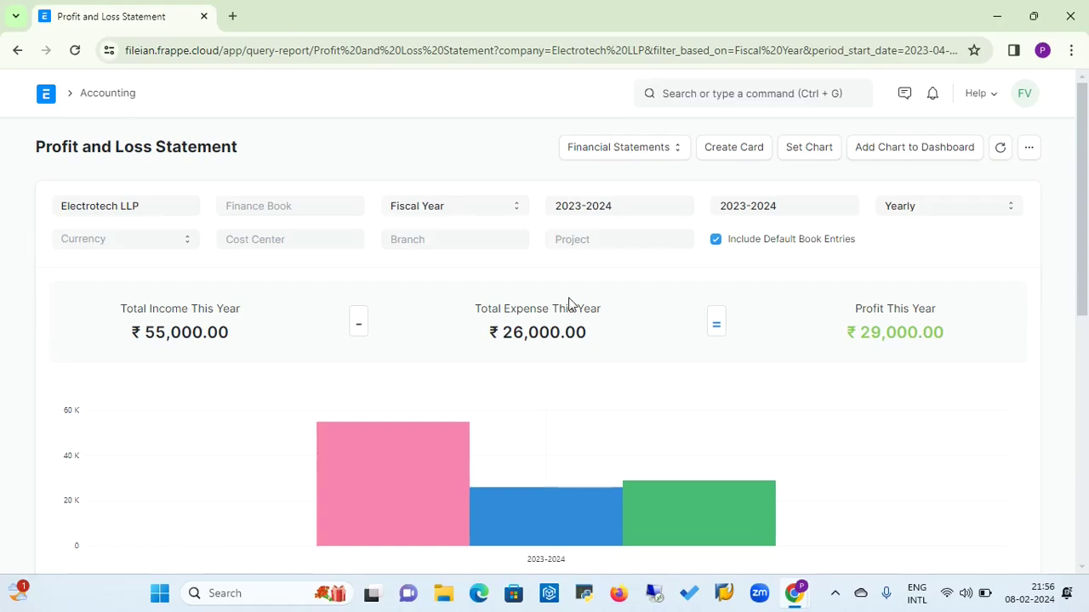
{"action": "left_click", "coordinate": [319, 247]}
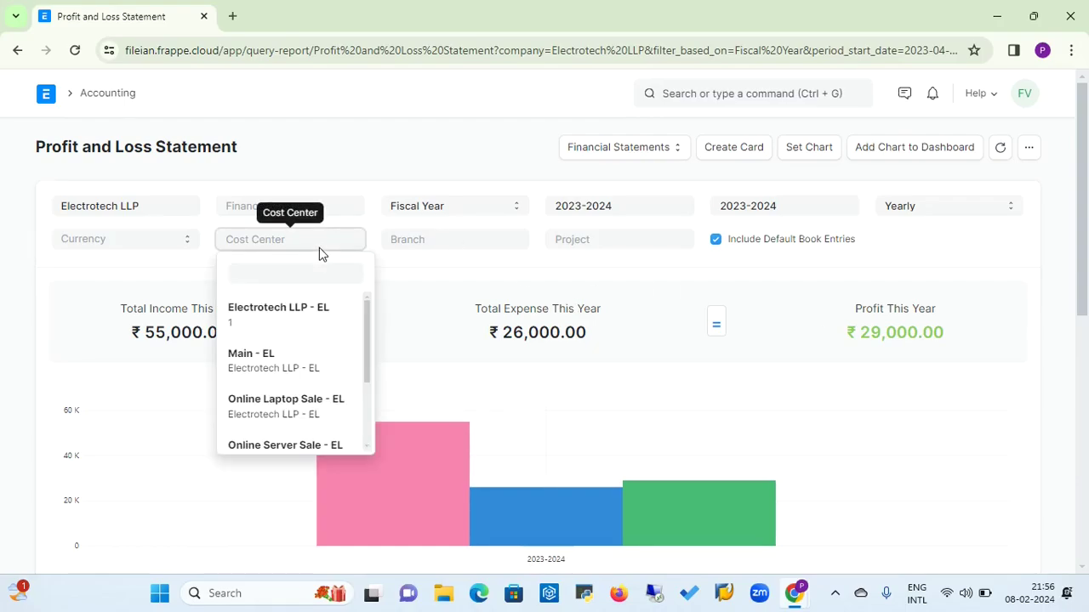
{"action": "left_click", "coordinate": [317, 414]}
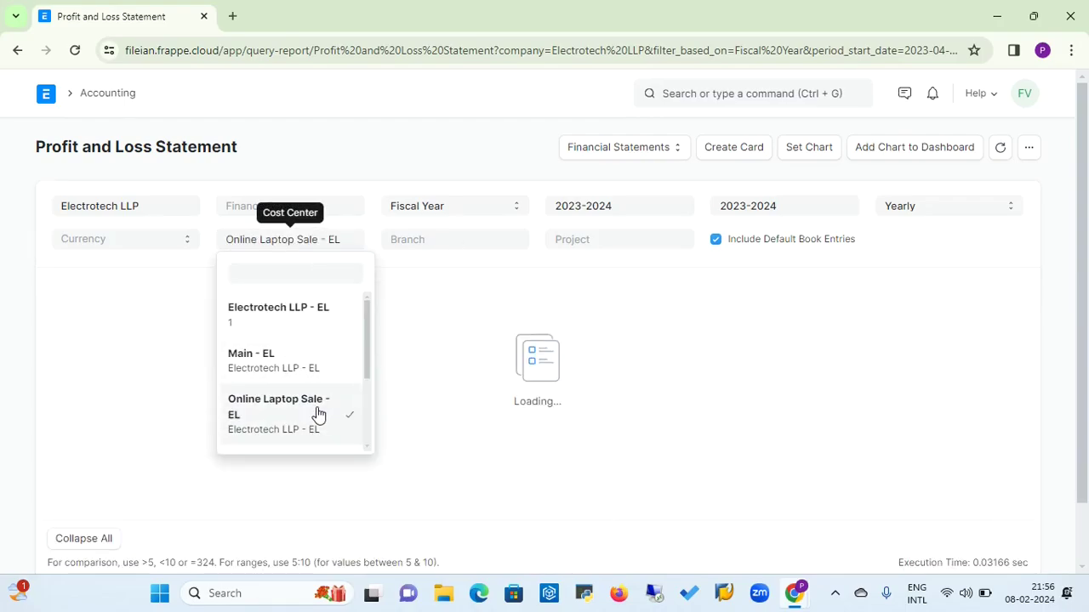
{"action": "left_click", "coordinate": [492, 401]}
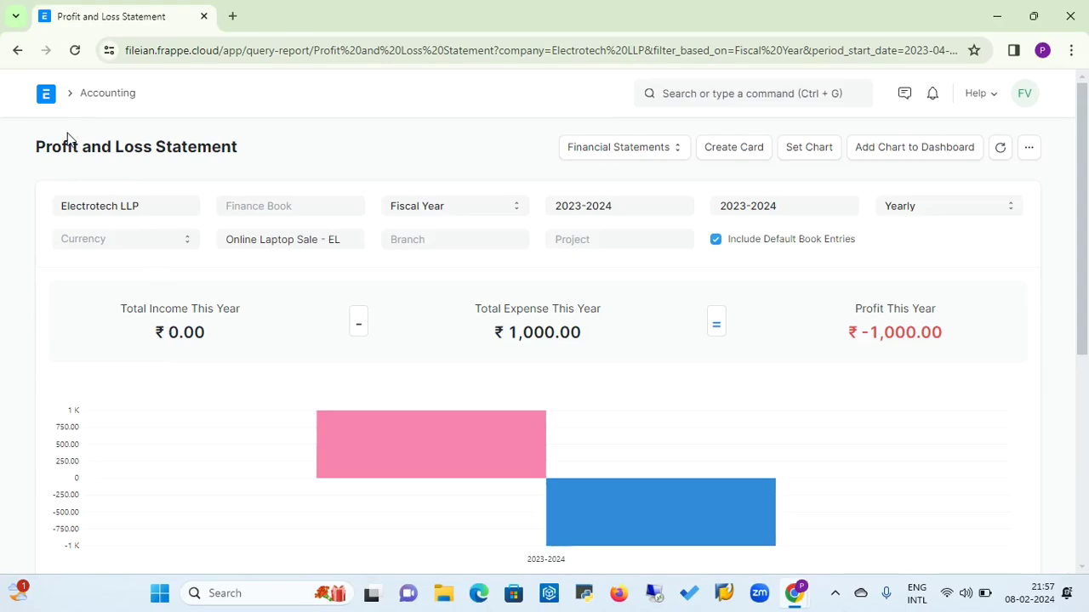
Go to the Selling workspace's sales orders and start a new sales order.
{"action": "left_click", "coordinate": [46, 96]}
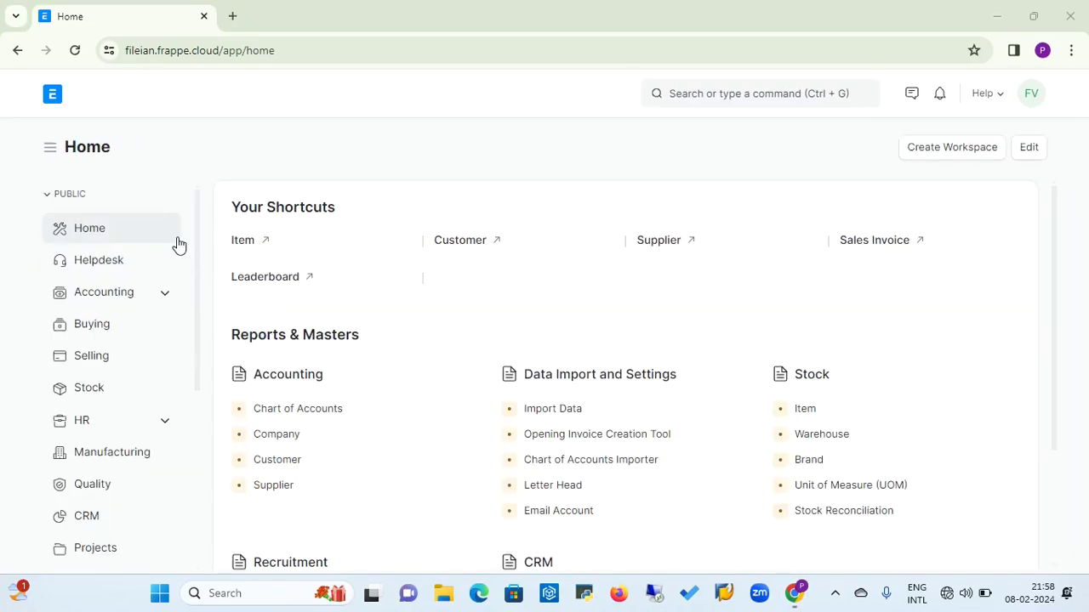
{"action": "left_click", "coordinate": [108, 366]}
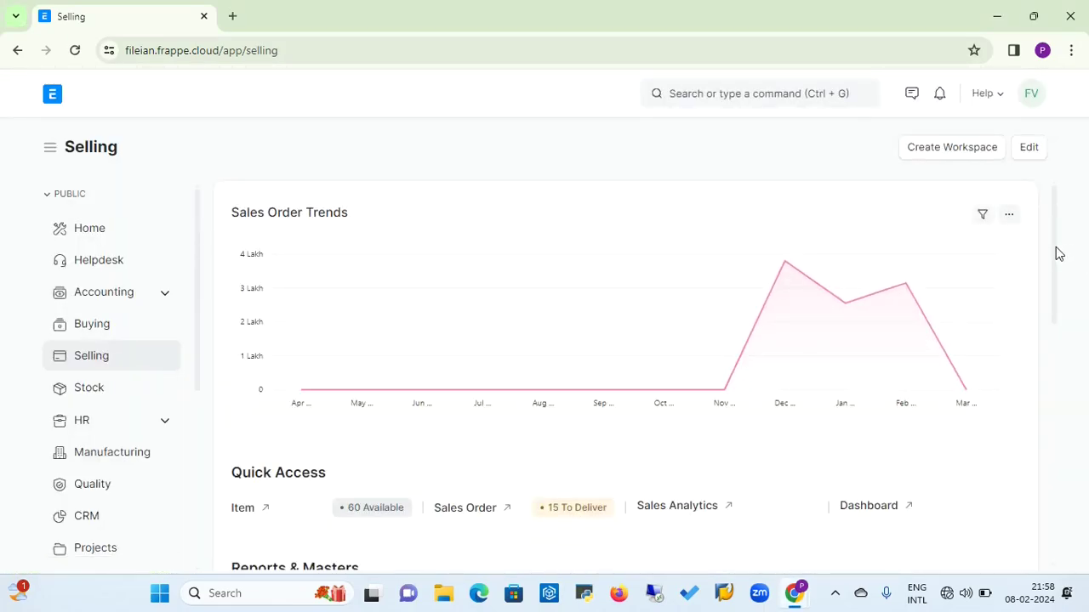
{"action": "scroll", "coordinate": [1059, 253], "scroll_direction": "down", "scroll_amount": 1}
{"action": "left_click", "coordinate": [490, 431]}
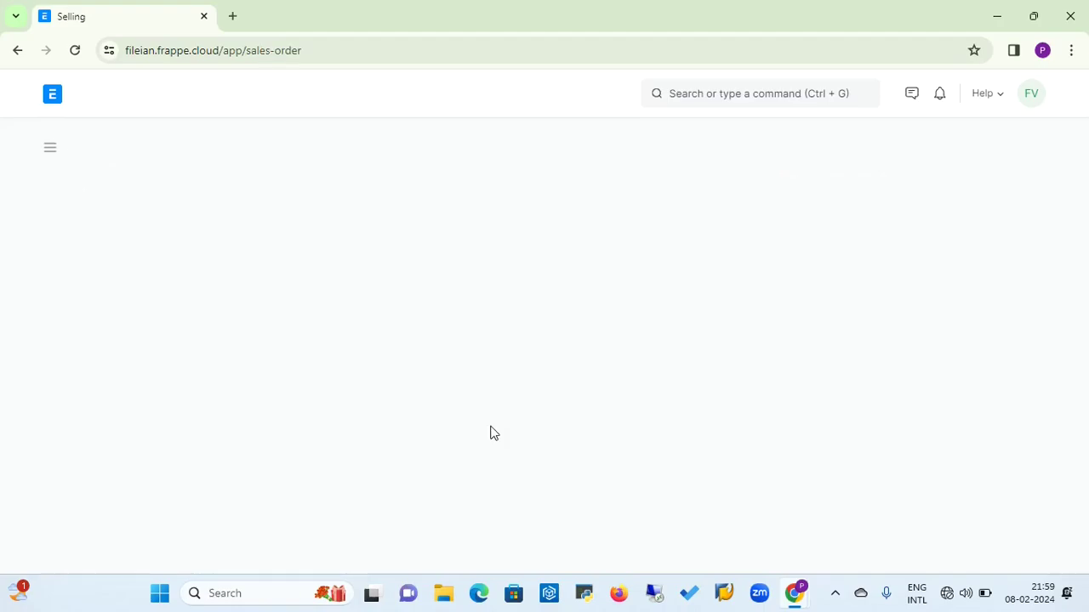
{"action": "left_click", "coordinate": [985, 158]}
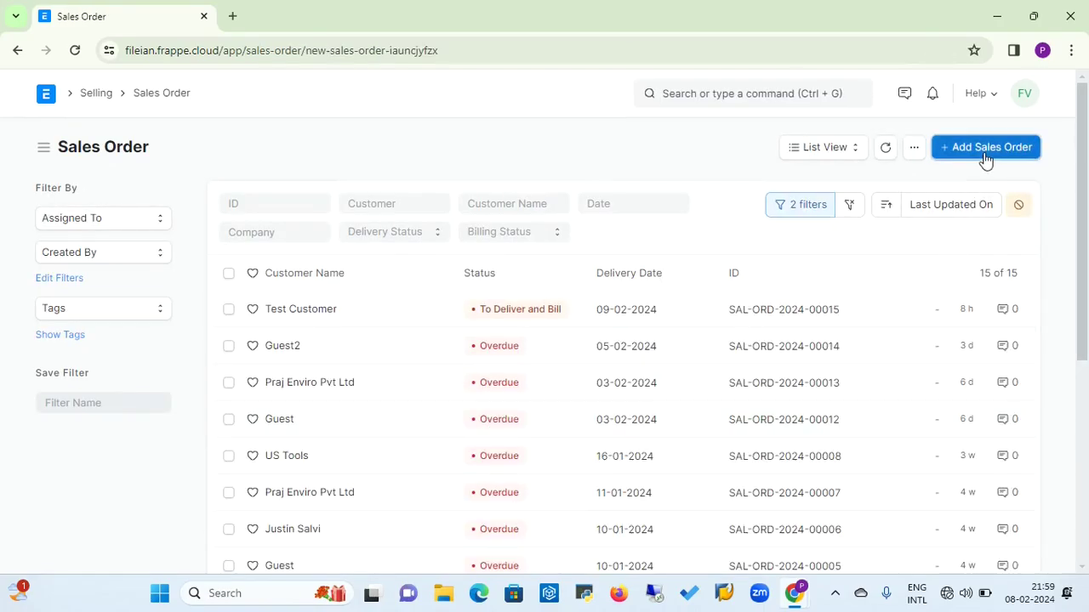
Set the new sales order's customer to Guest2 and its delivery date to 09-02-2024.
{"action": "left_click", "coordinate": [202, 327]}
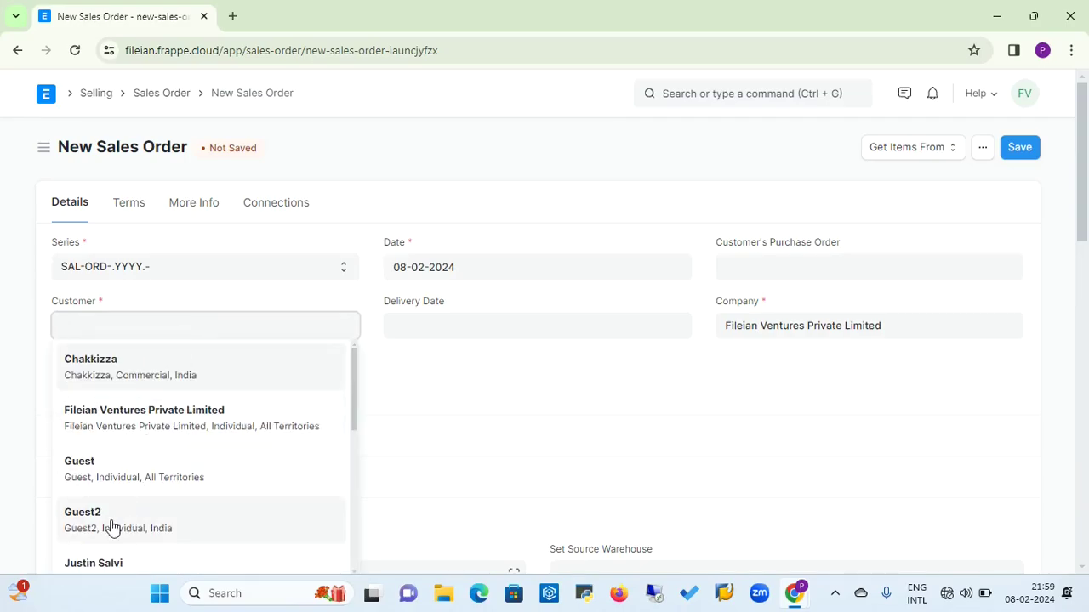
{"action": "left_click", "coordinate": [109, 520]}
{"action": "left_click", "coordinate": [466, 325]}
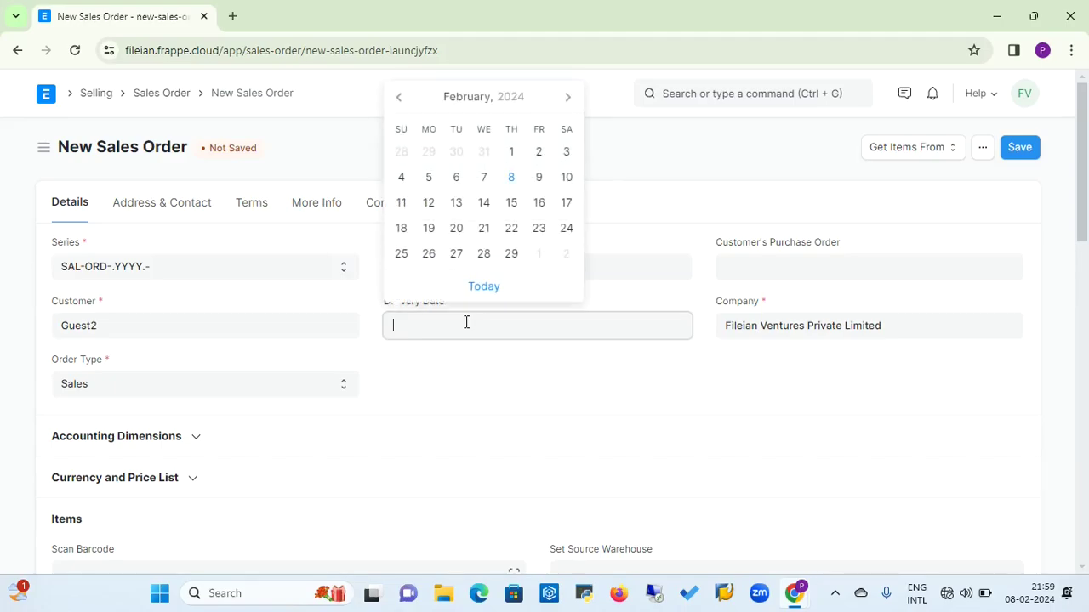
{"action": "left_click", "coordinate": [540, 179]}
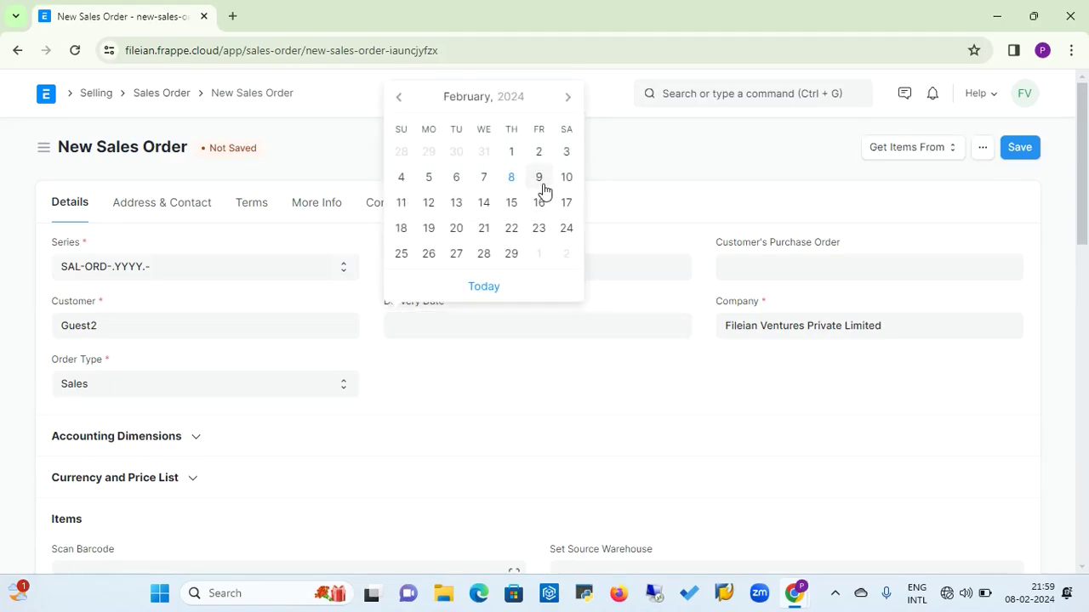
Enter the customer's purchase order number and set the purchase order date to 07-02-2024.
{"action": "left_click", "coordinate": [768, 270]}
{"action": "type", "text": "23"}
{"action": "left_click", "coordinate": [738, 321]}
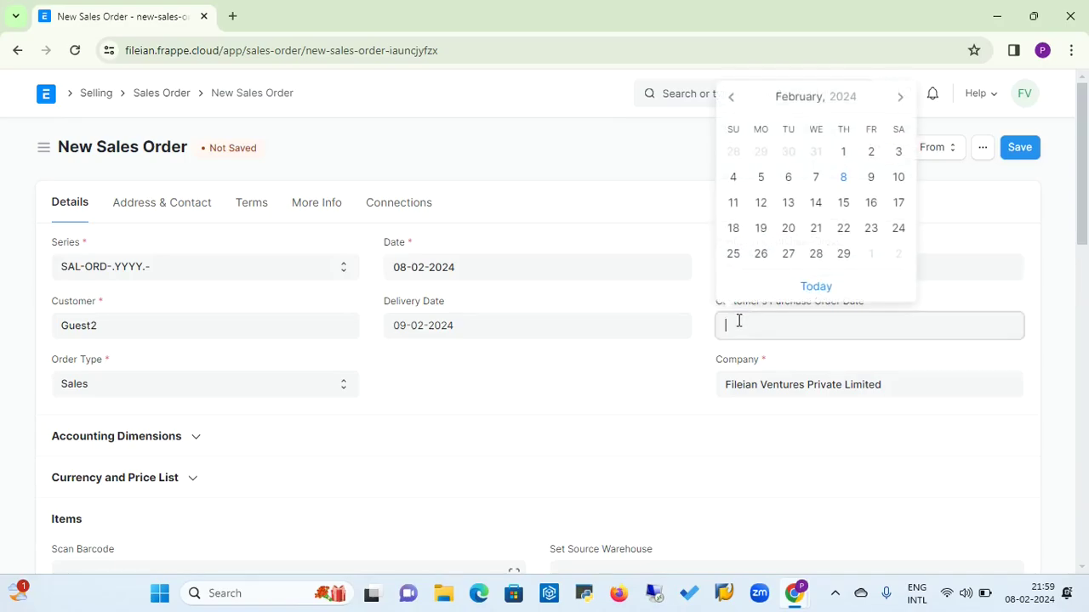
{"action": "left_click", "coordinate": [816, 179]}
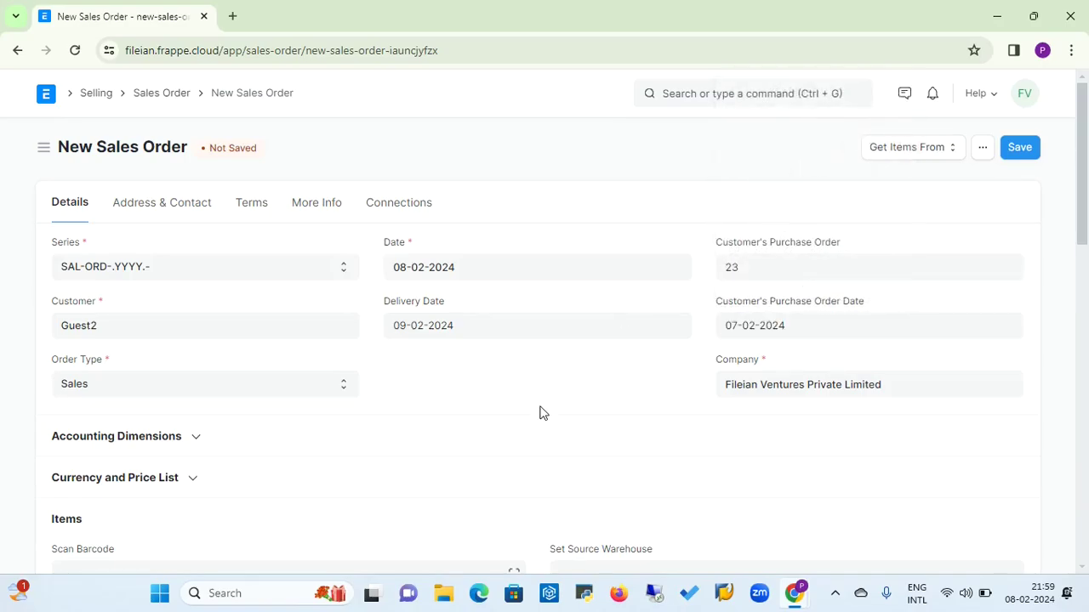
Change the sales order's company to Electrotech LLP.
{"action": "left_click", "coordinate": [893, 380]}
{"action": "key", "text": "ctrl+BackSpace"}
{"action": "key", "text": "ctrl+BackSpace"}
{"action": "key", "text": "ctrl+BackSpace"}
{"action": "key", "text": "ctrl+BackSpace"}
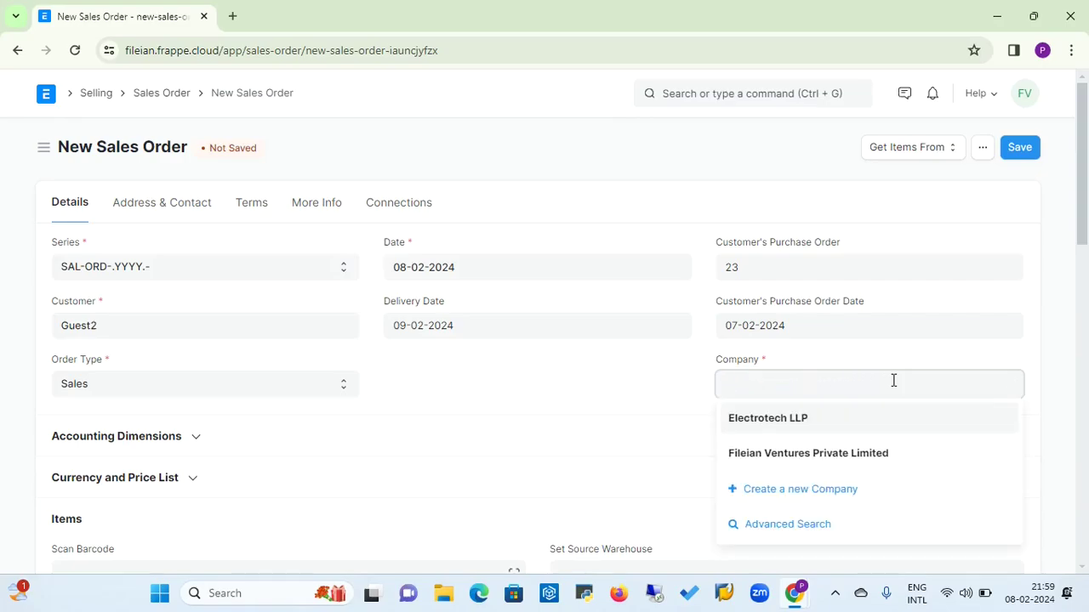
{"action": "left_click", "coordinate": [792, 430]}
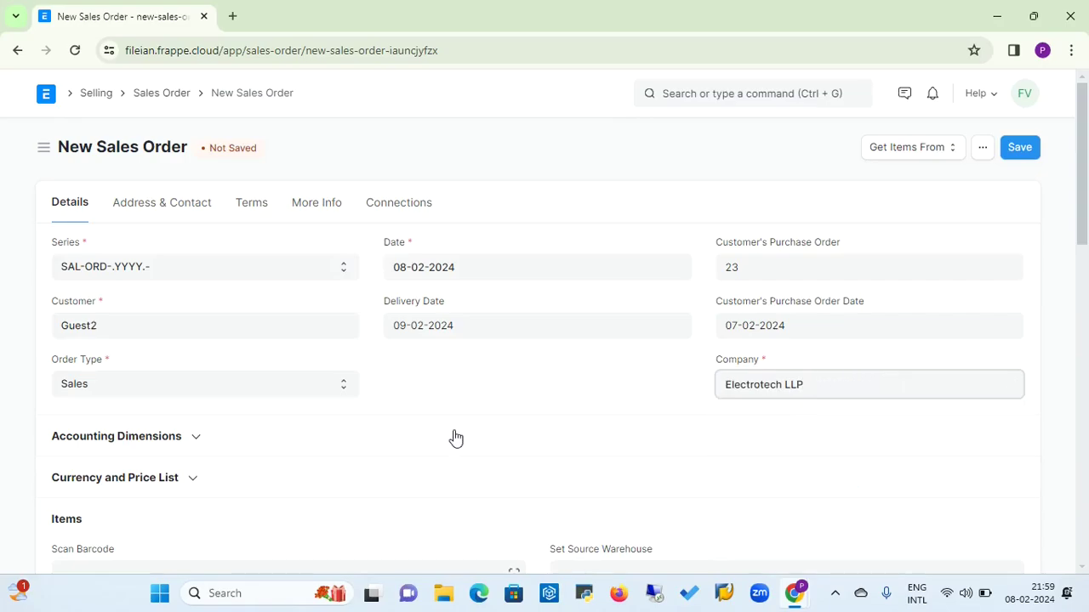
Expand the sales order's accounting dimensions and set the cost center to Online Laptop Sale - EL.
{"action": "left_click", "coordinate": [198, 440]}
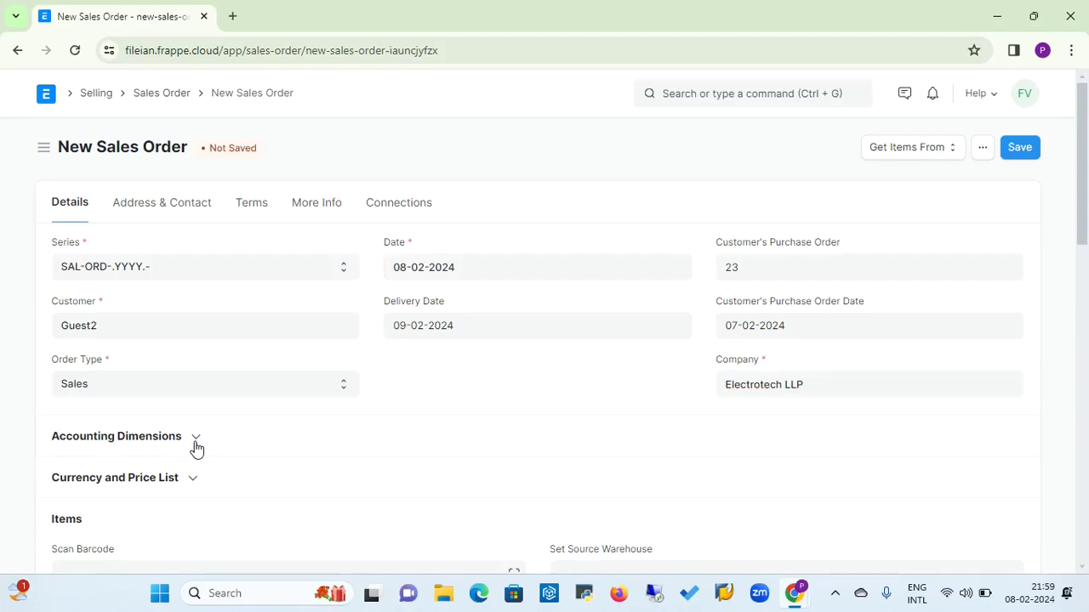
{"action": "left_click", "coordinate": [196, 438]}
{"action": "left_click", "coordinate": [348, 485]}
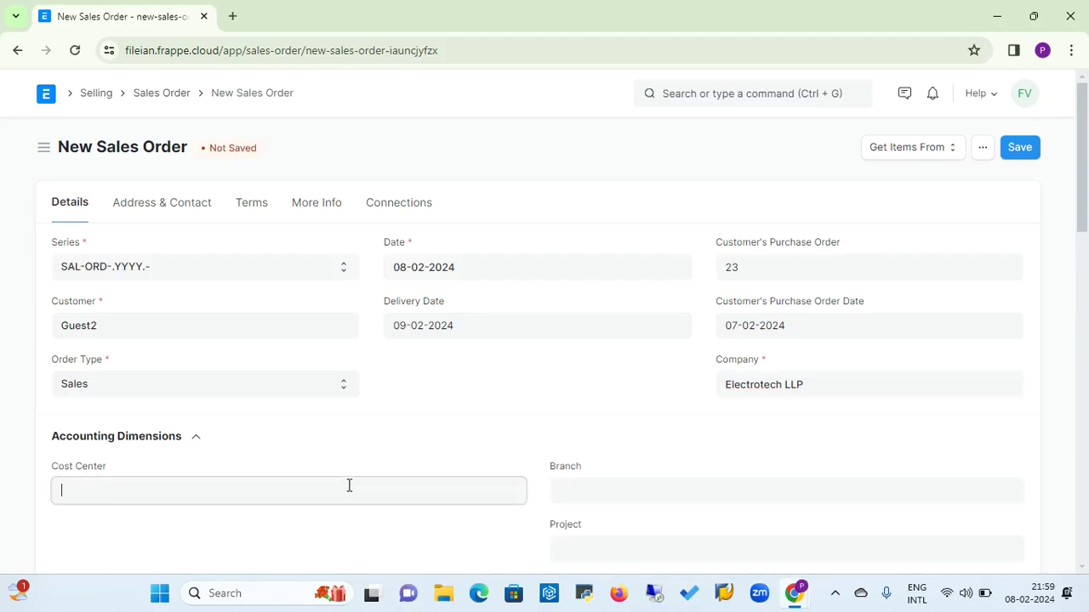
{"action": "left_click_drag", "start_coordinate": [1083, 230], "coordinate": [1083, 260]}
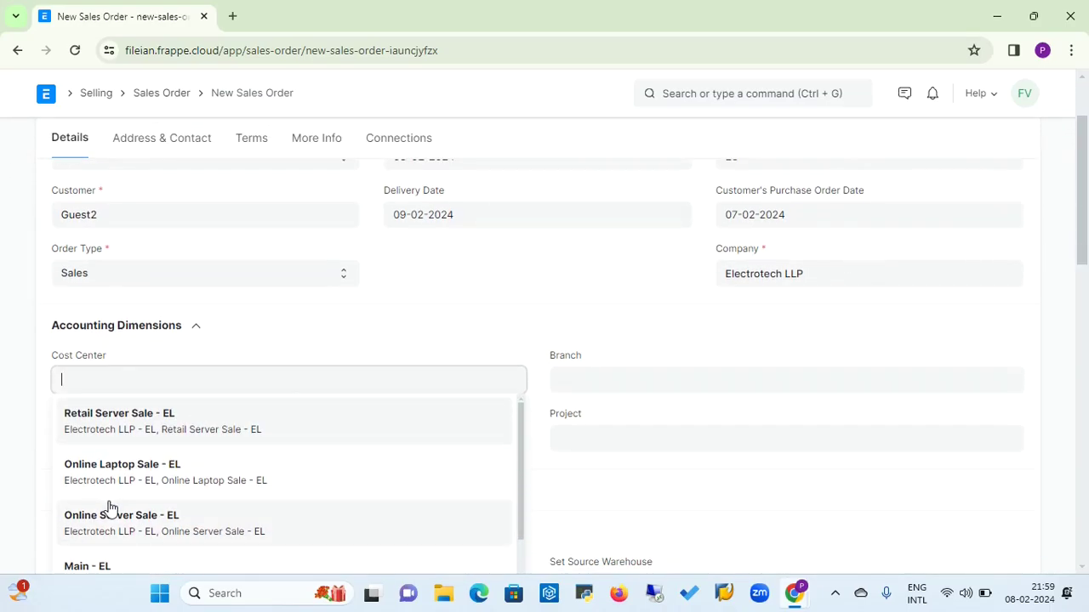
{"action": "left_click", "coordinate": [145, 474]}
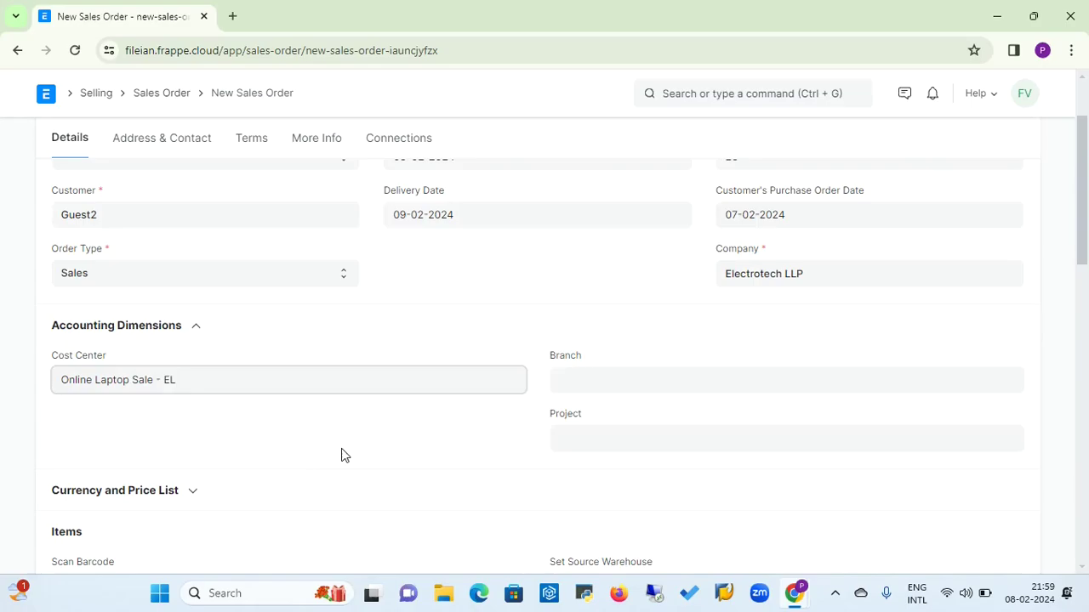
Add the item Dell3420 to the first row of the sales order's items table.
{"action": "left_click_drag", "start_coordinate": [1083, 246], "coordinate": [1083, 318]}
{"action": "left_click", "coordinate": [306, 434]}
{"action": "type", "text": "dell"}
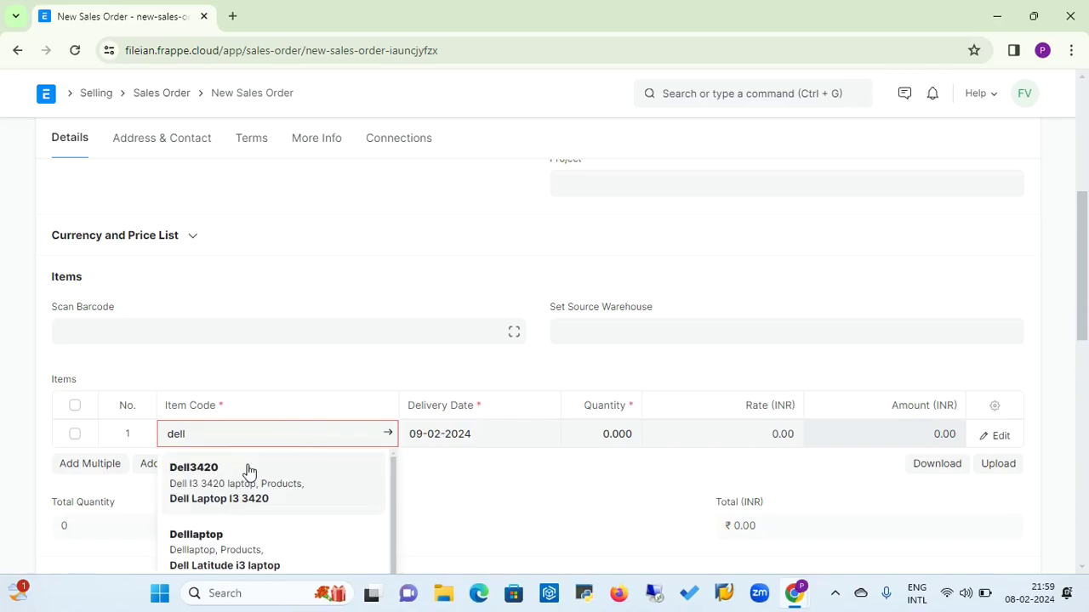
{"action": "left_click", "coordinate": [219, 485]}
Set the Dell3420 item's rate to 55,000 INR.
{"action": "scroll", "coordinate": [573, 466], "scroll_direction": "down", "scroll_amount": 2}
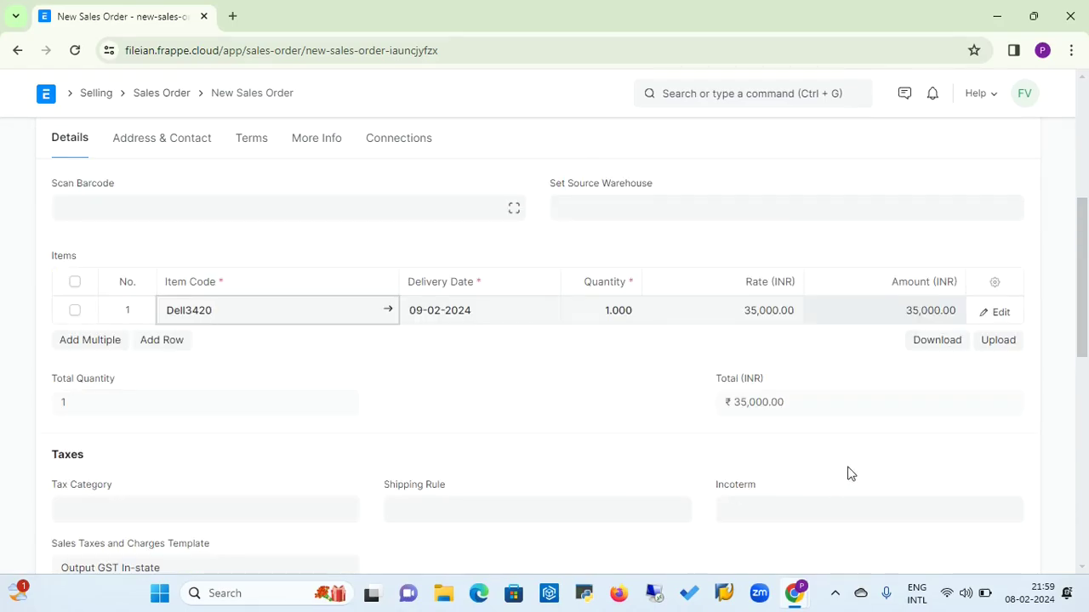
{"action": "left_click", "coordinate": [741, 314]}
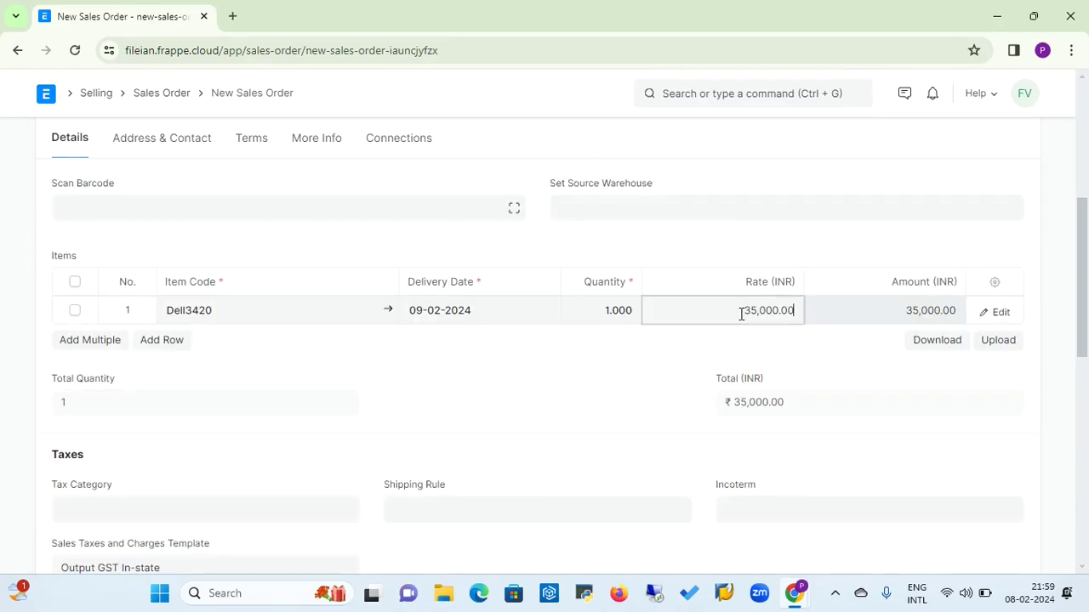
{"action": "key", "text": "BackSpace"}
{"action": "key", "text": "BackSpace"}
{"action": "key", "text": "BackSpace"}
{"action": "key", "text": "BackSpace"}
{"action": "key", "text": "BackSpace"}
{"action": "key", "text": "BackSpace"}
{"action": "key", "text": "BackSpace"}
{"action": "key", "text": "BackSpace"}
{"action": "type", "text": "55"}
{"action": "left_click", "coordinate": [647, 375]}
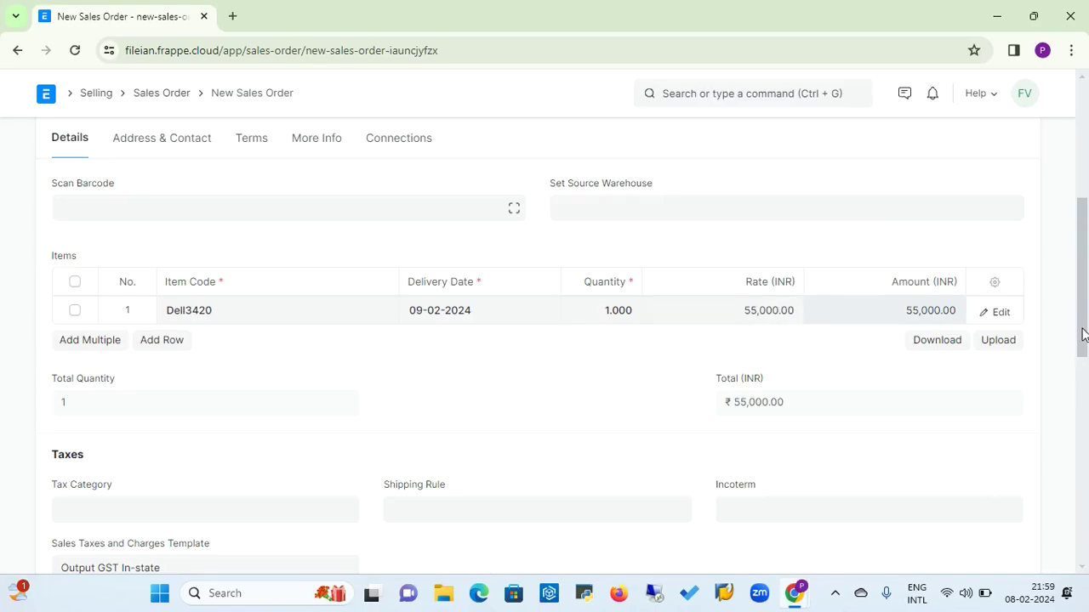
Try to save the sales order and dismiss the resulting message.
{"action": "scroll", "coordinate": [1080, 332], "scroll_direction": "up", "scroll_amount": 4}
{"action": "left_click", "coordinate": [1029, 151]}
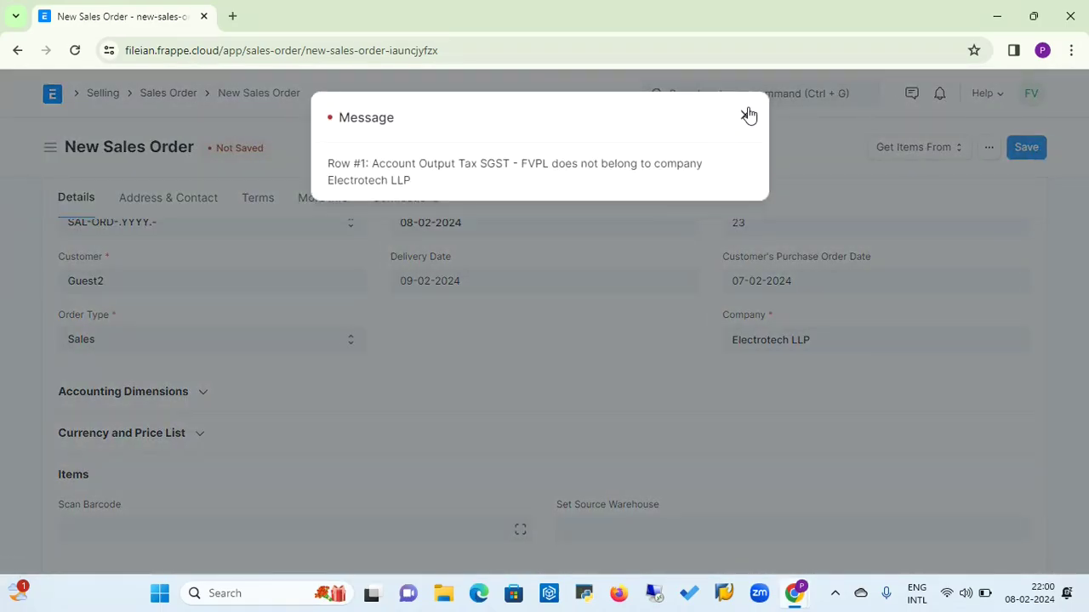
{"action": "left_click", "coordinate": [747, 115]}
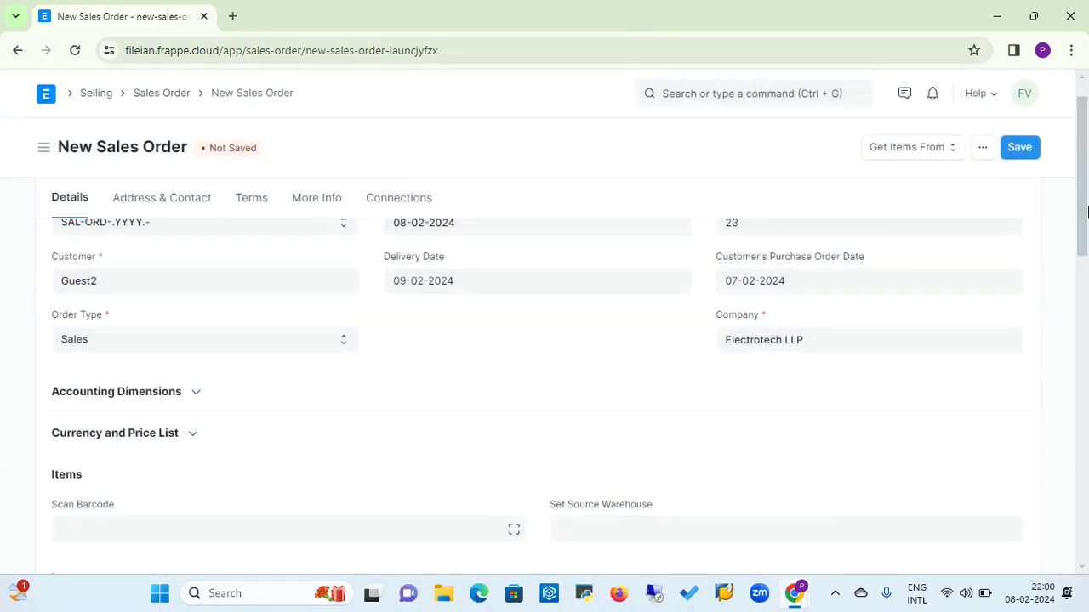
Change the account heads in the taxes and charges table to Output Tax SGST - EL and Output Tax CGST - EL.
{"action": "left_click_drag", "start_coordinate": [1084, 204], "coordinate": [1085, 351]}
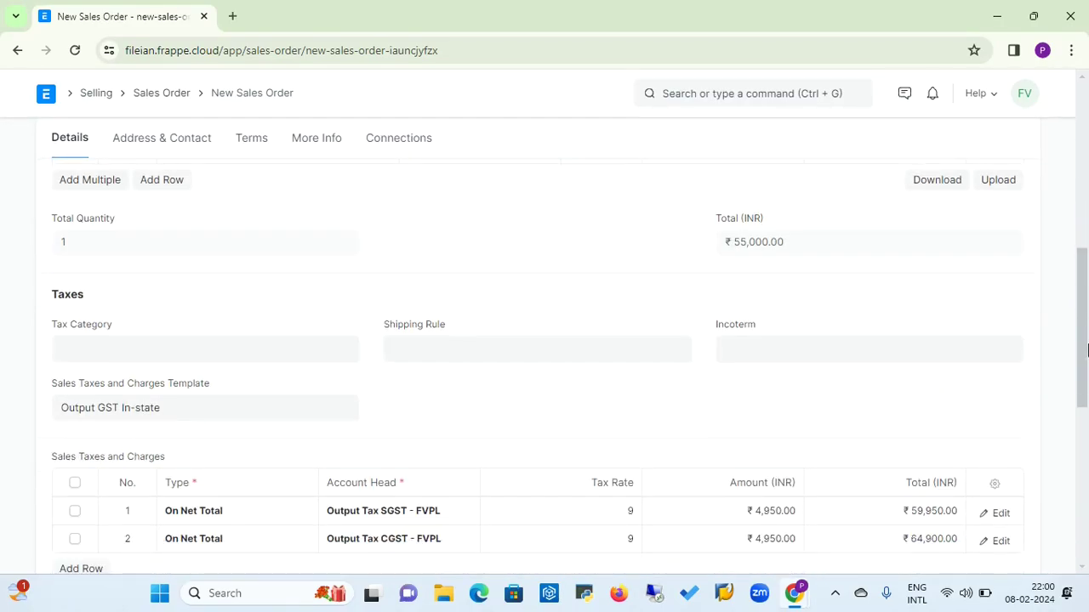
{"action": "scroll", "coordinate": [987, 357], "scroll_direction": "down", "scroll_amount": 1}
{"action": "left_click", "coordinate": [466, 450]}
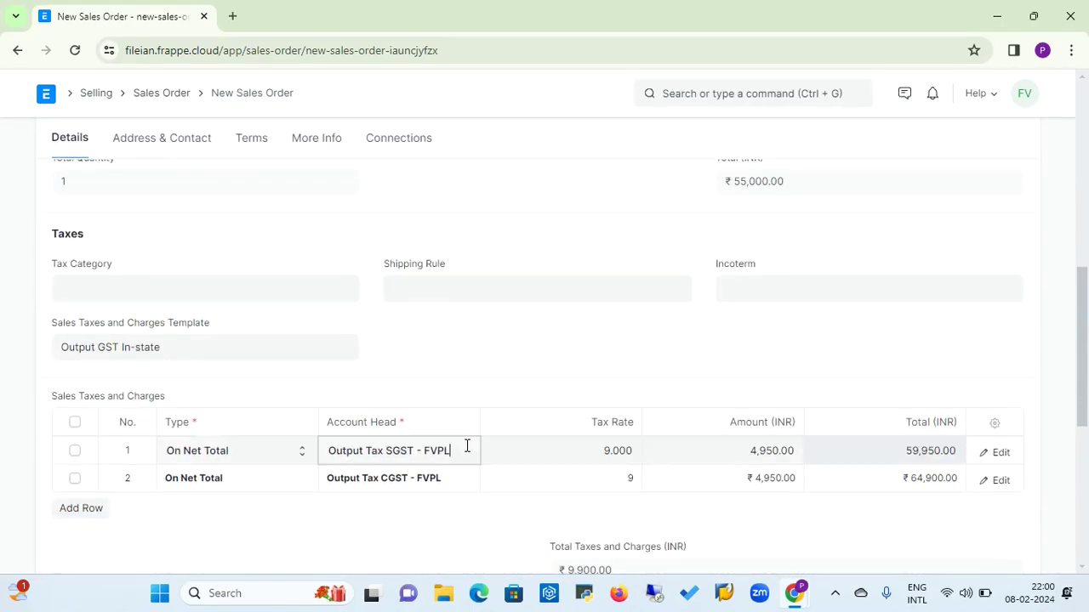
{"action": "key", "text": "BackSpace"}
{"action": "key", "text": "BackSpace"}
{"action": "key", "text": "BackSpace"}
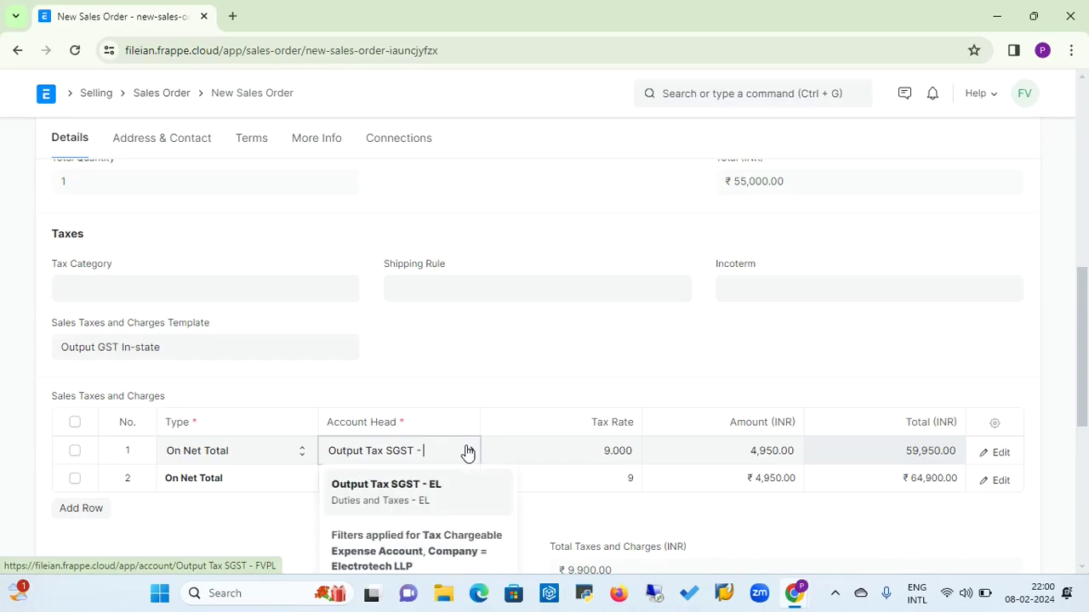
{"action": "left_click", "coordinate": [425, 482]}
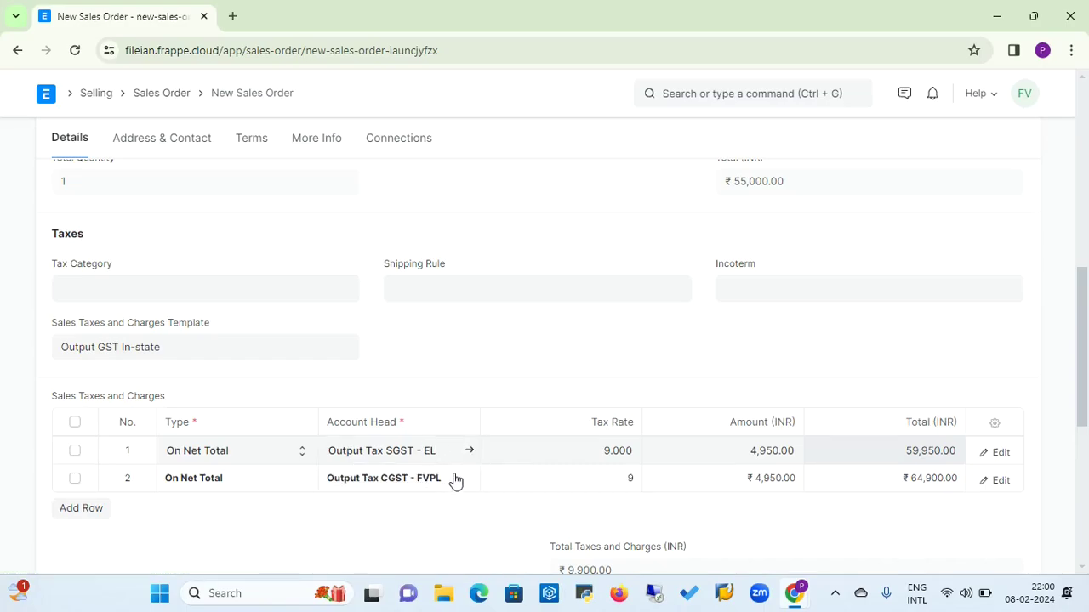
{"action": "left_click", "coordinate": [455, 478]}
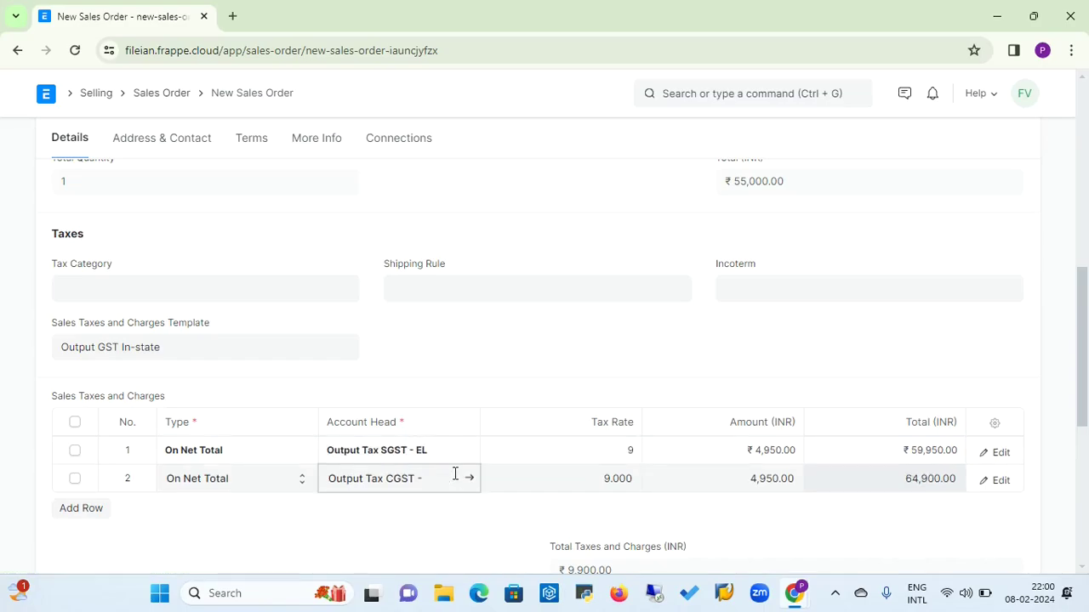
{"action": "left_click", "coordinate": [430, 513]}
Set the cost center of the Output Tax SGST row to Main - EL and reopen the row to check it.
{"action": "left_click", "coordinate": [999, 453]}
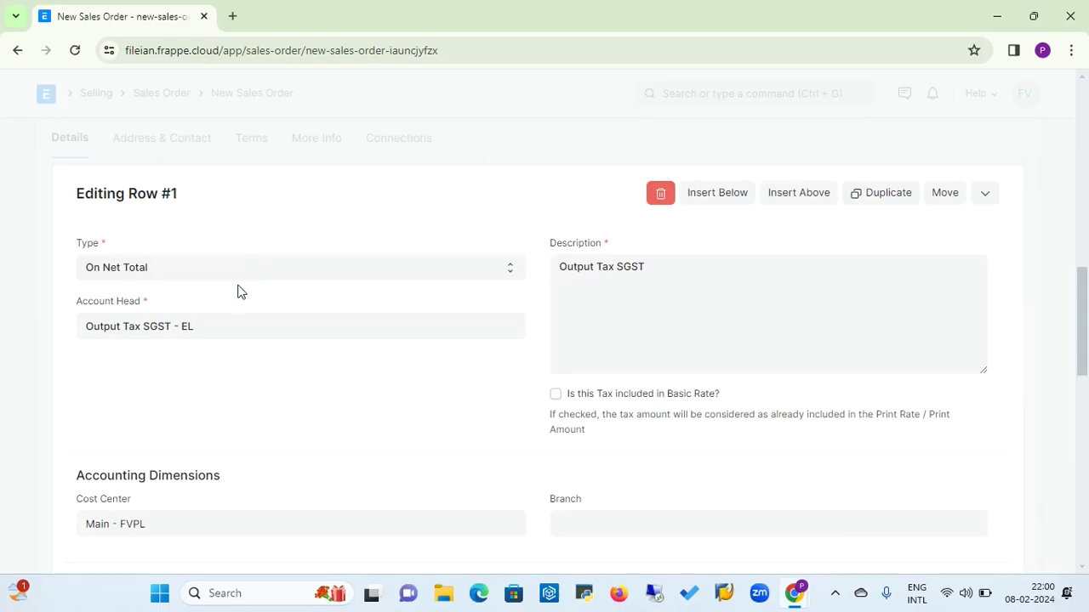
{"action": "left_click", "coordinate": [222, 522]}
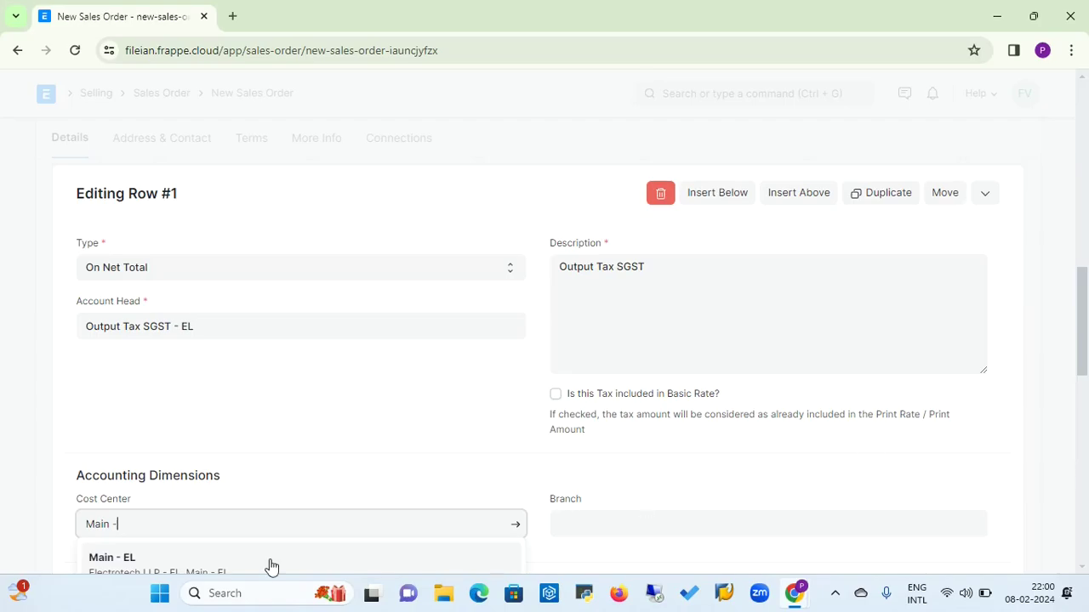
{"action": "left_click", "coordinate": [103, 560]}
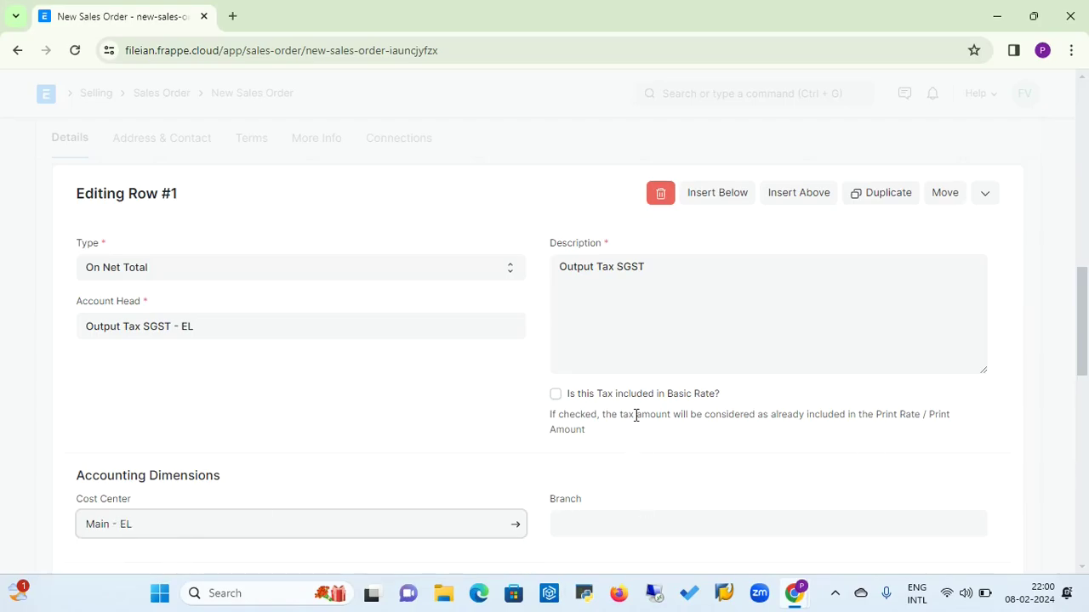
{"action": "key", "text": "Escape"}
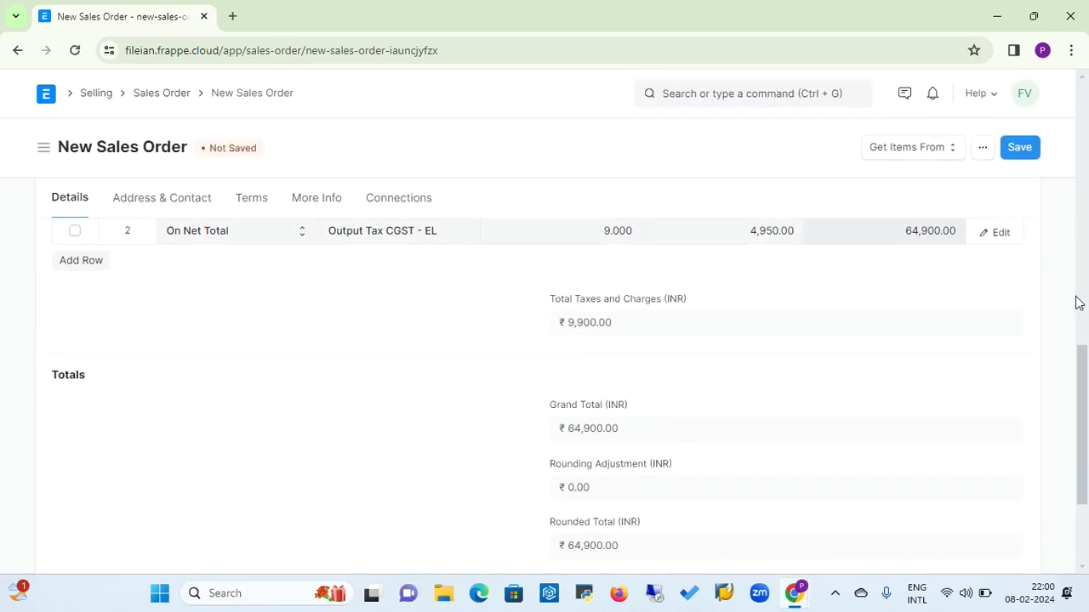
{"action": "left_click_drag", "start_coordinate": [1079, 387], "coordinate": [1079, 350]}
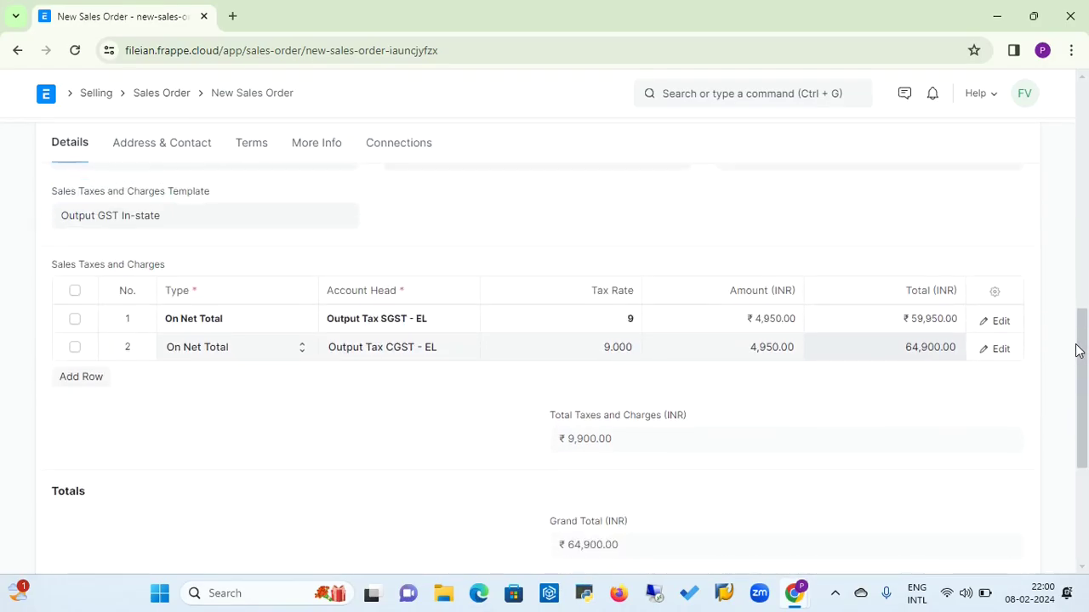
{"action": "left_click", "coordinate": [1000, 321]}
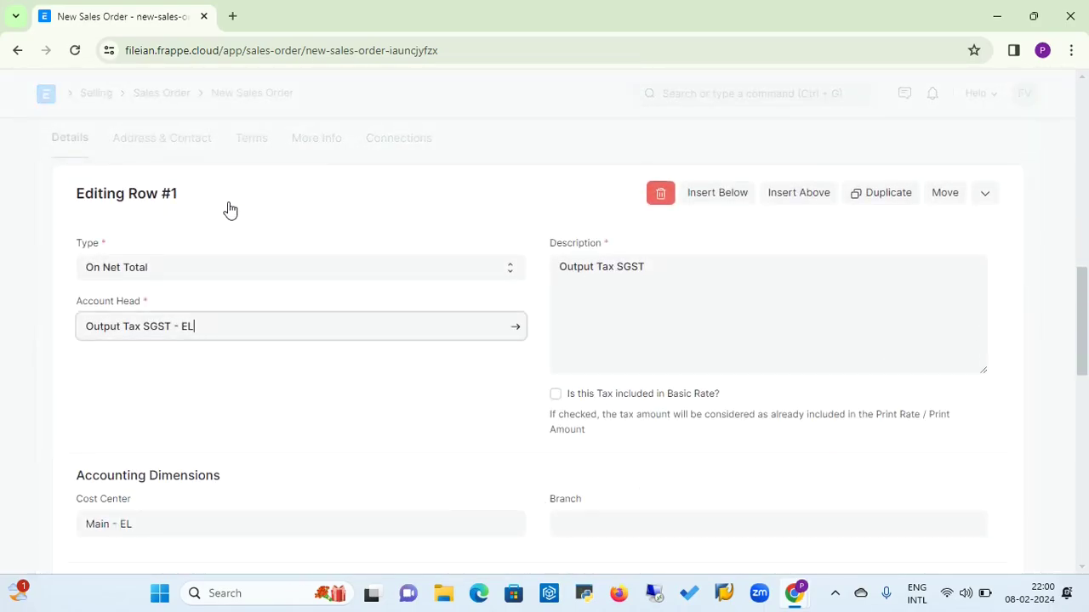
{"action": "key", "text": "Escape"}
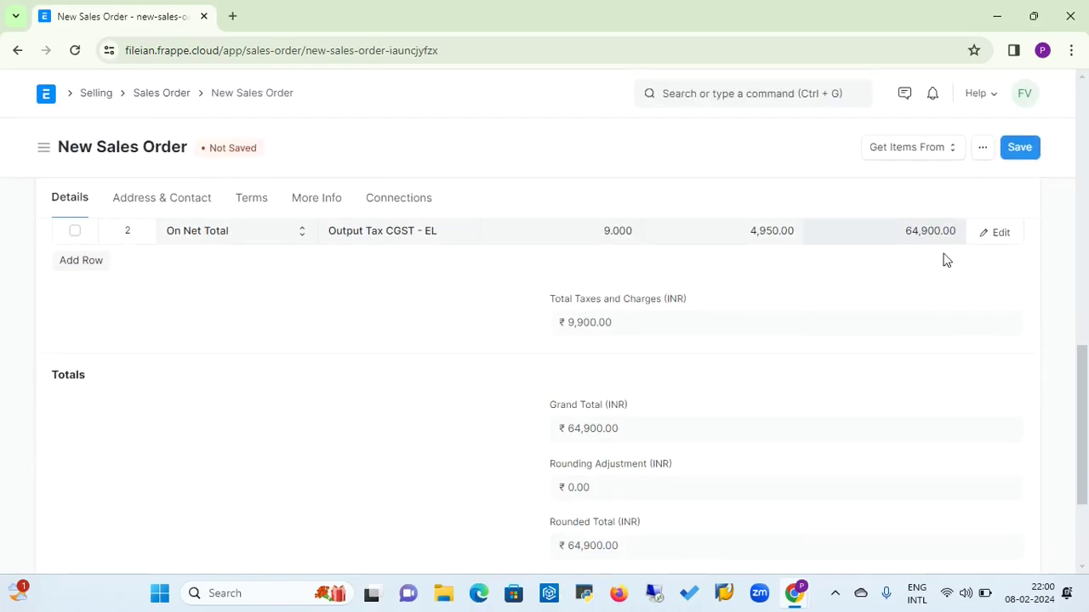
Set the cost center of the Output Tax CGST row to Main - EL.
{"action": "scroll", "coordinate": [1075, 380], "scroll_direction": "up", "scroll_amount": 2}
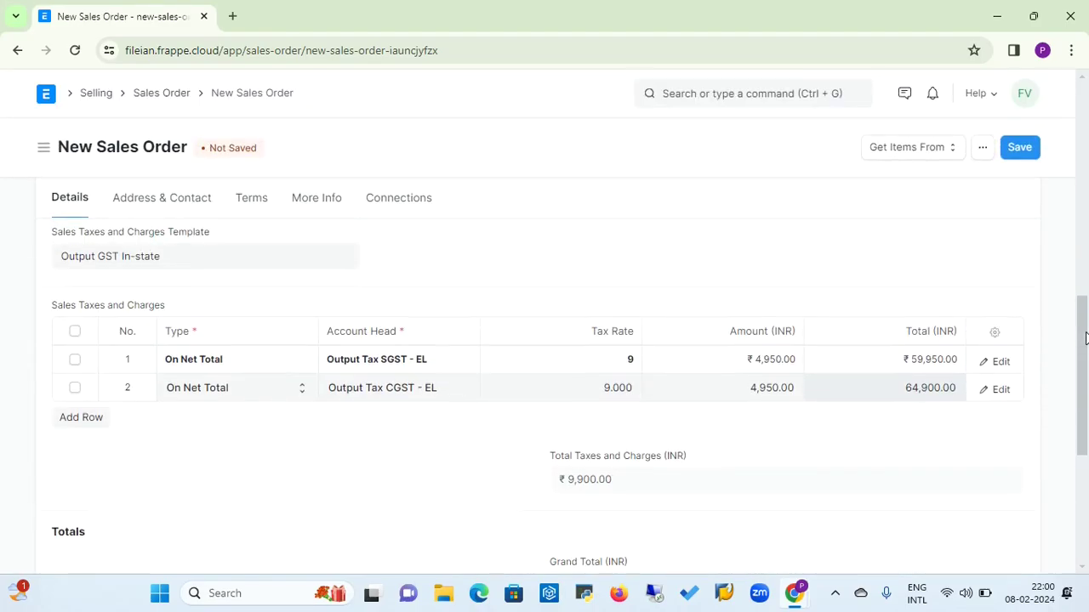
{"action": "left_click", "coordinate": [1002, 388]}
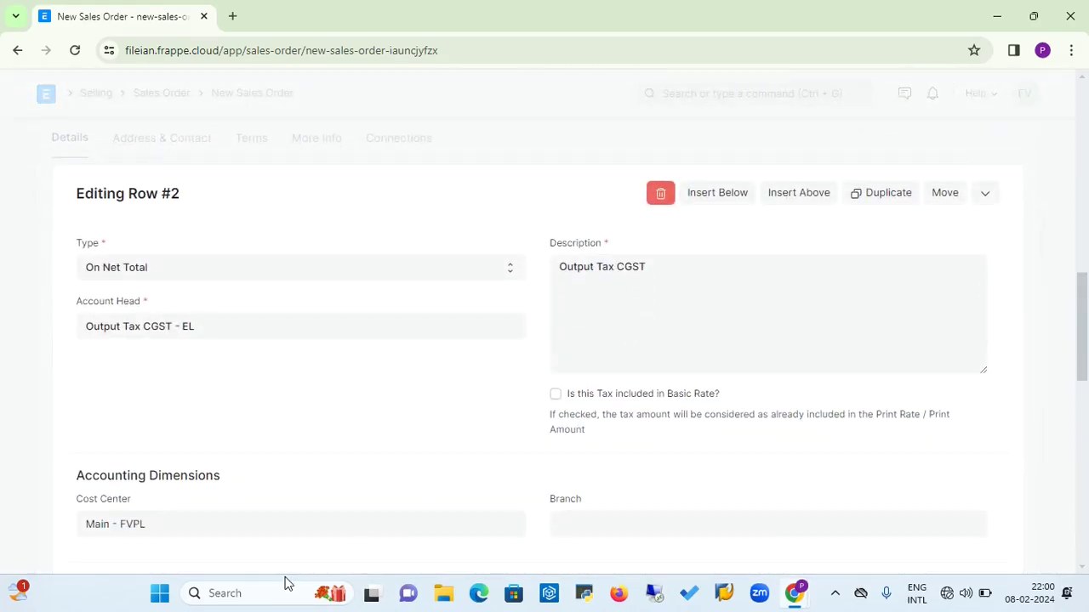
{"action": "left_click", "coordinate": [234, 524]}
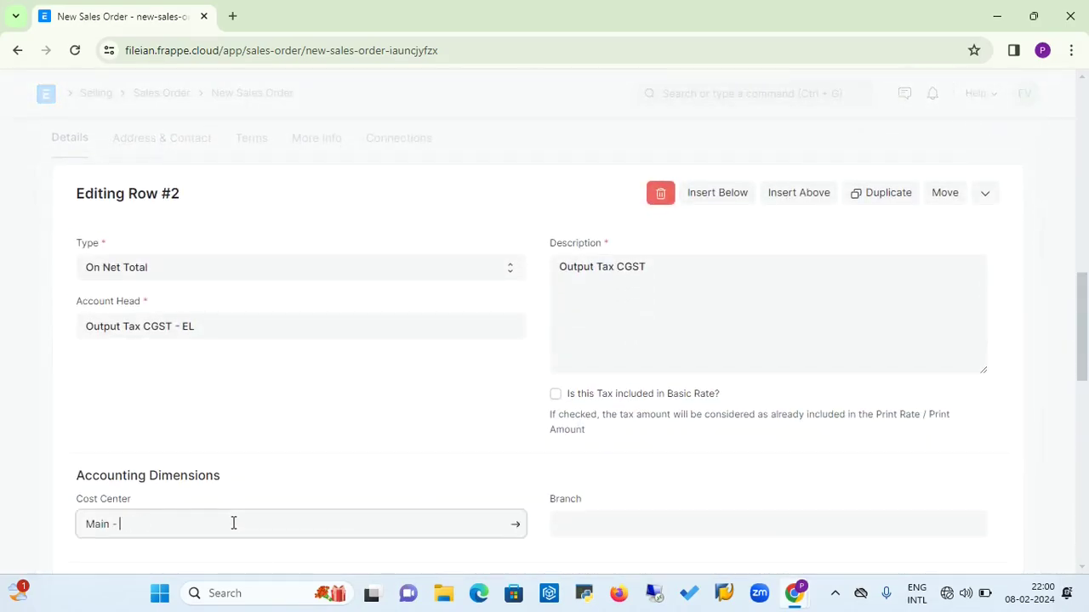
{"action": "left_click", "coordinate": [139, 552]}
{"action": "key", "text": "Escape"}
Try to save the sales order with the corrected tax rows and dismiss the message.
{"action": "scroll", "coordinate": [1086, 201], "scroll_direction": "up", "scroll_amount": 4}
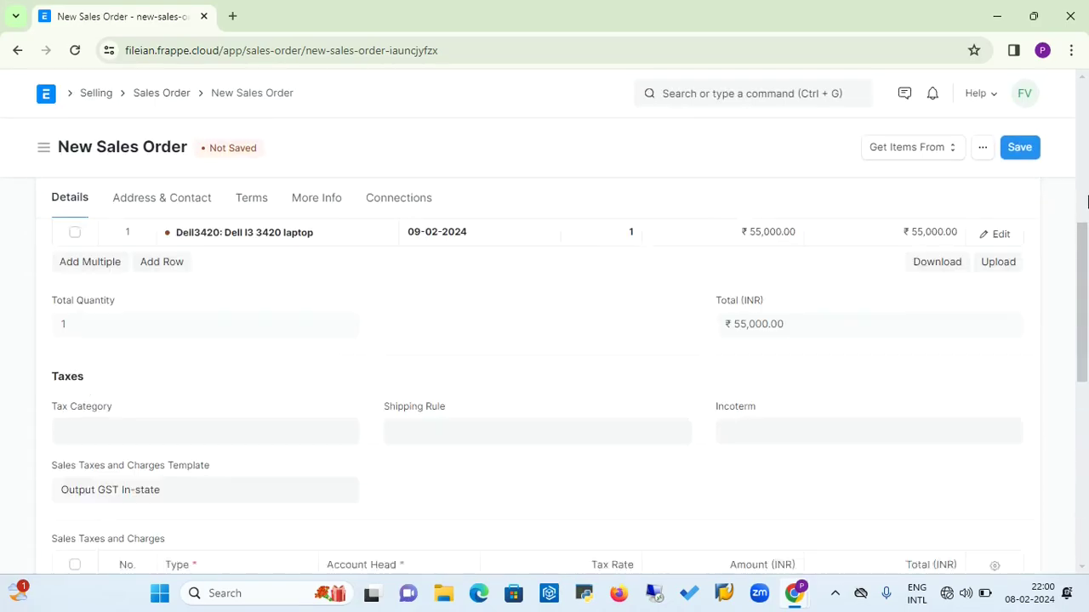
{"action": "scroll", "coordinate": [1086, 201], "scroll_direction": "up", "scroll_amount": 1}
{"action": "left_click", "coordinate": [1026, 150]}
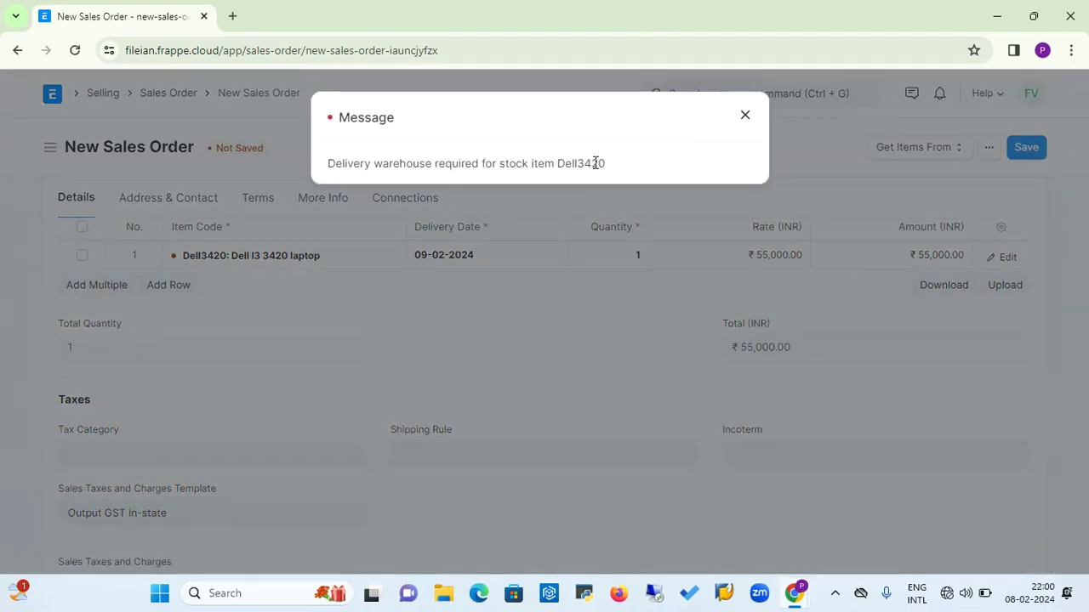
{"action": "left_click", "coordinate": [744, 115]}
Search for the sales order's source warehouse with "s".
{"action": "left_click_drag", "start_coordinate": [1086, 252], "coordinate": [1072, 184]}
{"action": "left_click", "coordinate": [598, 374]}
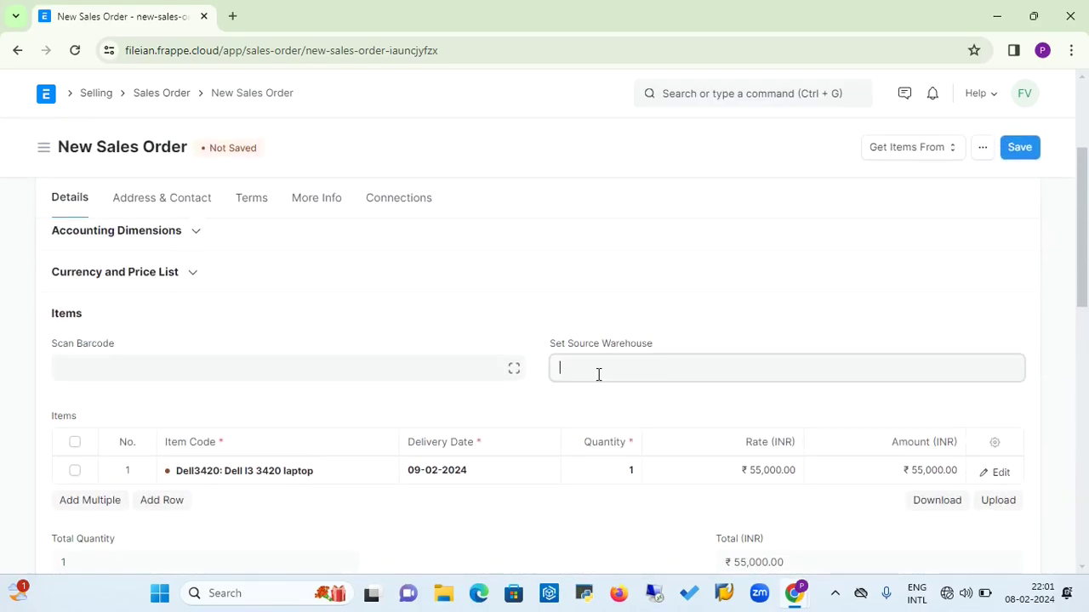
{"action": "type", "text": "s"}
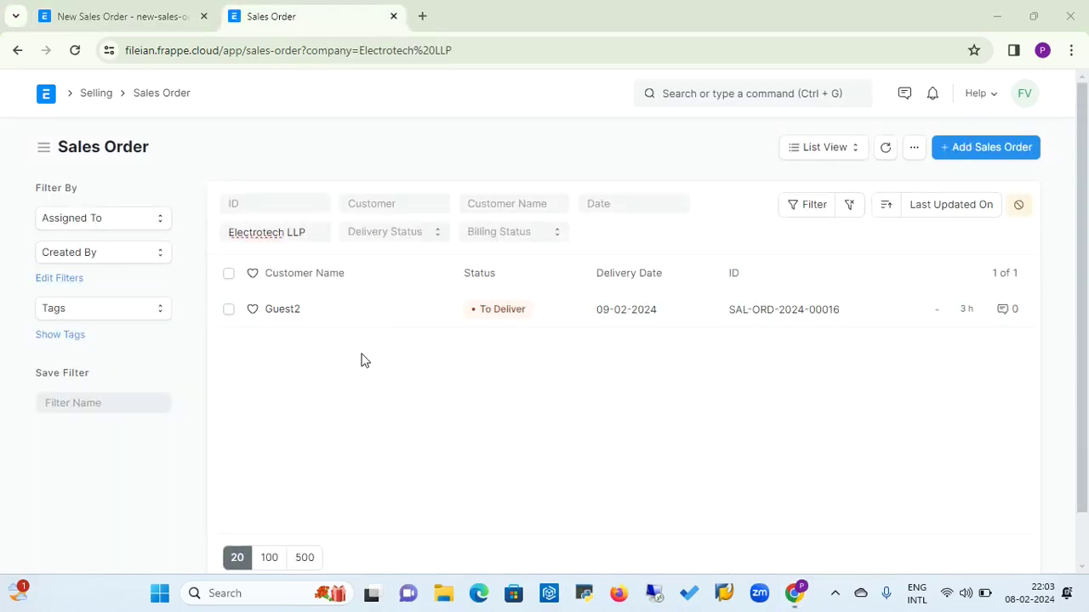
Open Guest2's existing Electrotech LLP sales order and view which documents can be created from it.
{"action": "left_click", "coordinate": [282, 309]}
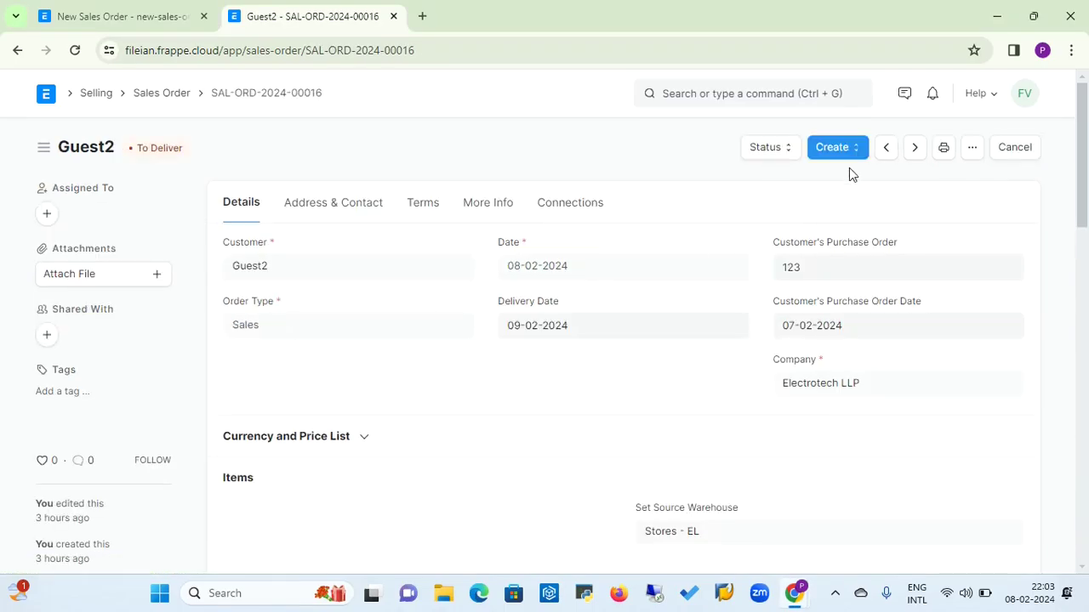
{"action": "left_click", "coordinate": [854, 159]}
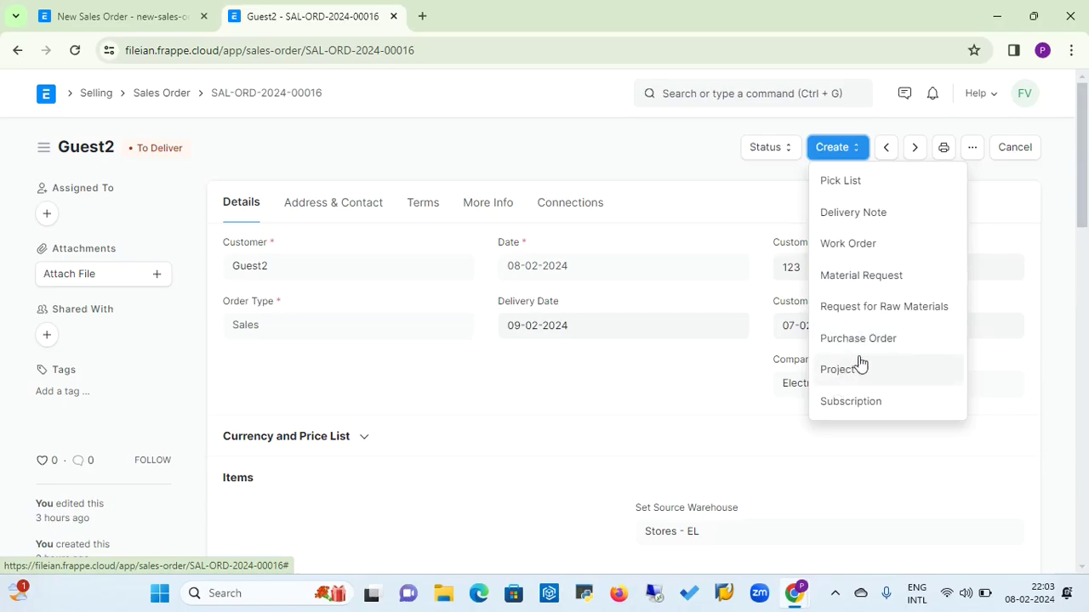
{"action": "left_click", "coordinate": [630, 159]}
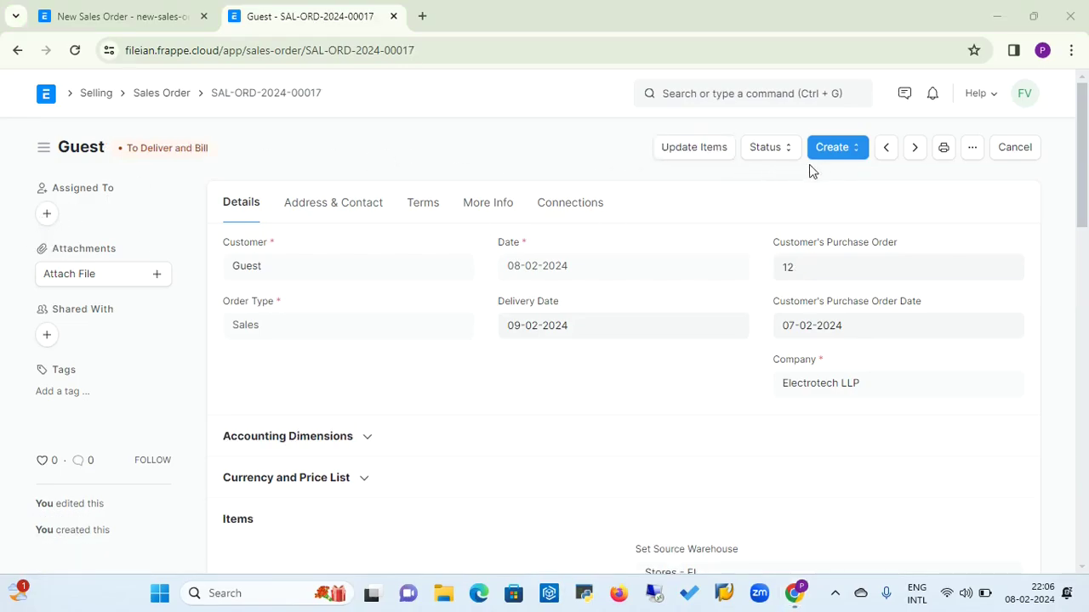
Create a sales invoice from the Guest sales order and expand the invoice's accounting dimensions.
{"action": "left_click", "coordinate": [856, 153]}
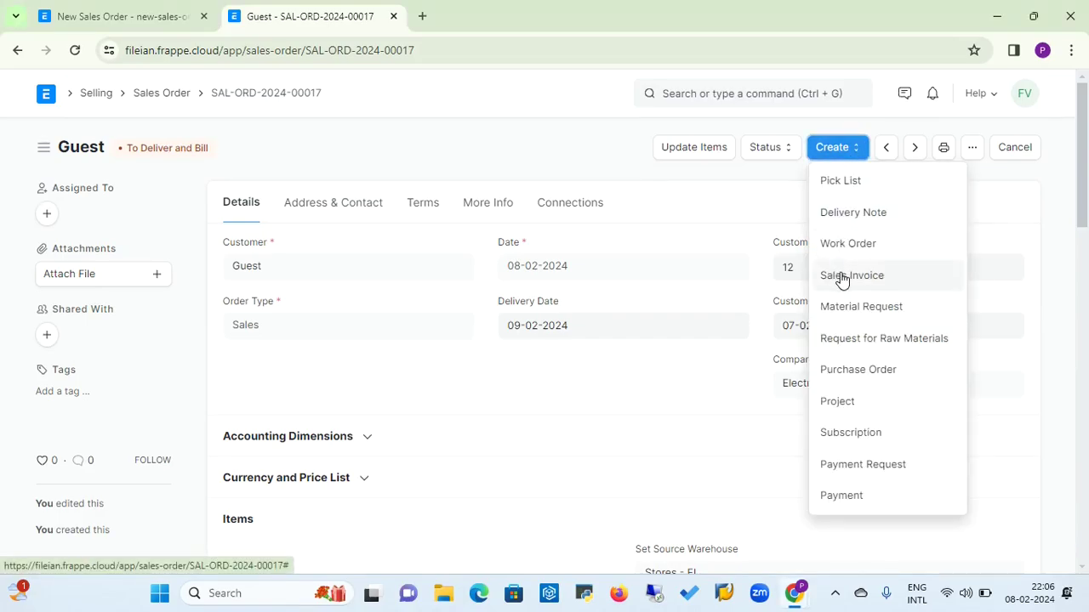
{"action": "left_click", "coordinate": [844, 276]}
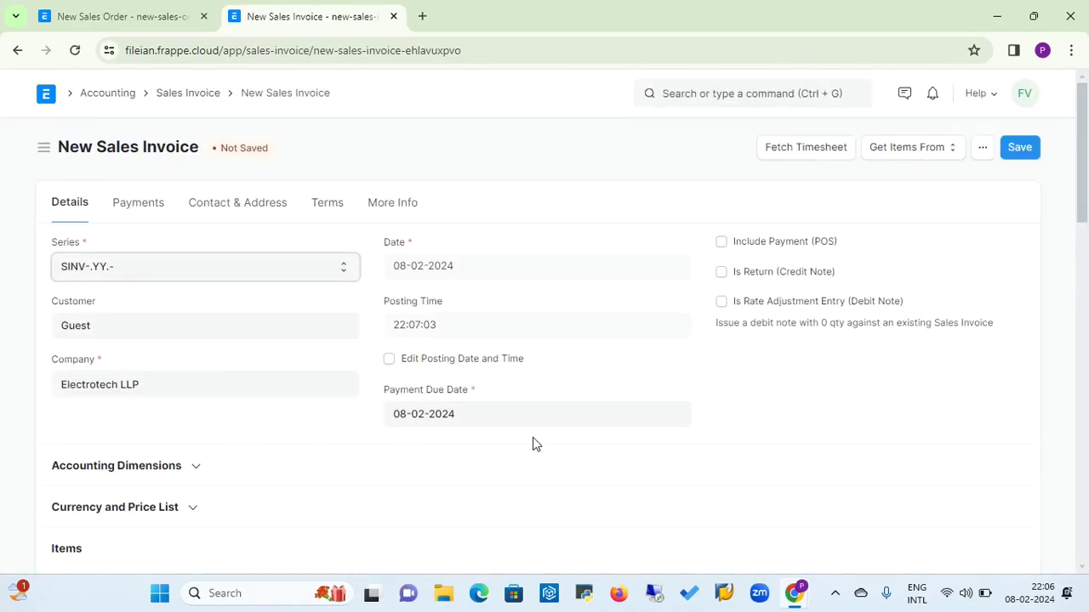
{"action": "left_click_drag", "start_coordinate": [1082, 211], "coordinate": [1080, 240]}
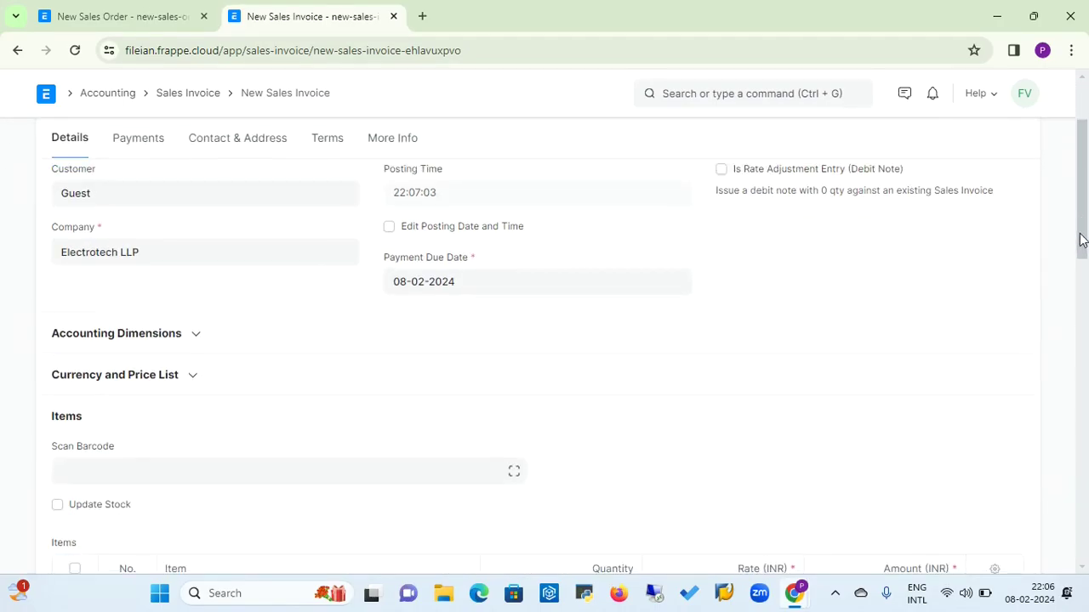
{"action": "left_click", "coordinate": [196, 337]}
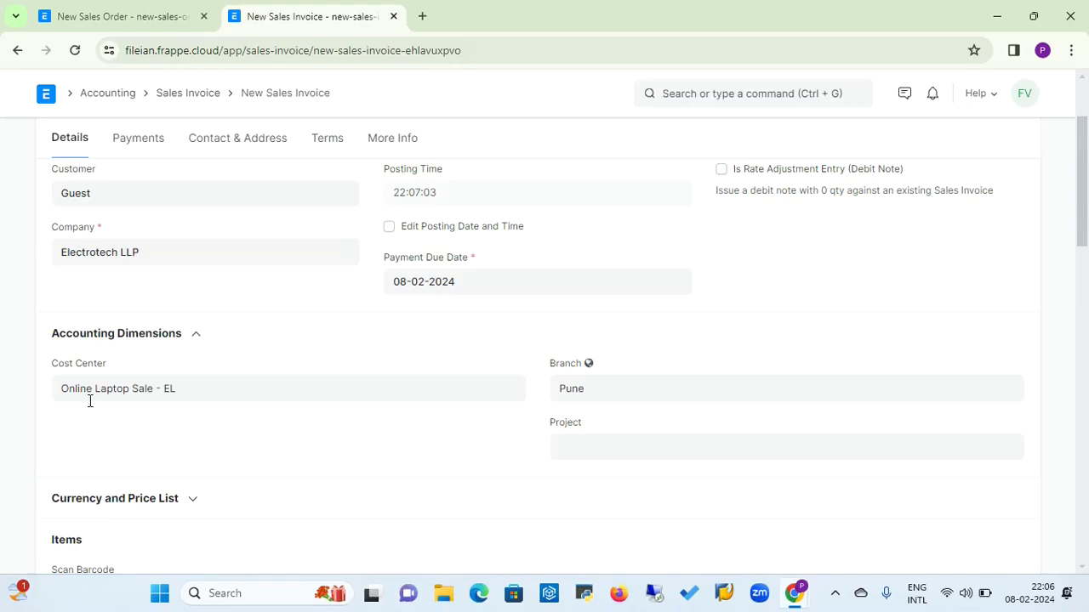
Clear the branch in the sales invoice's accounting dimensions and save the invoice as a draft.
{"action": "left_click", "coordinate": [585, 389]}
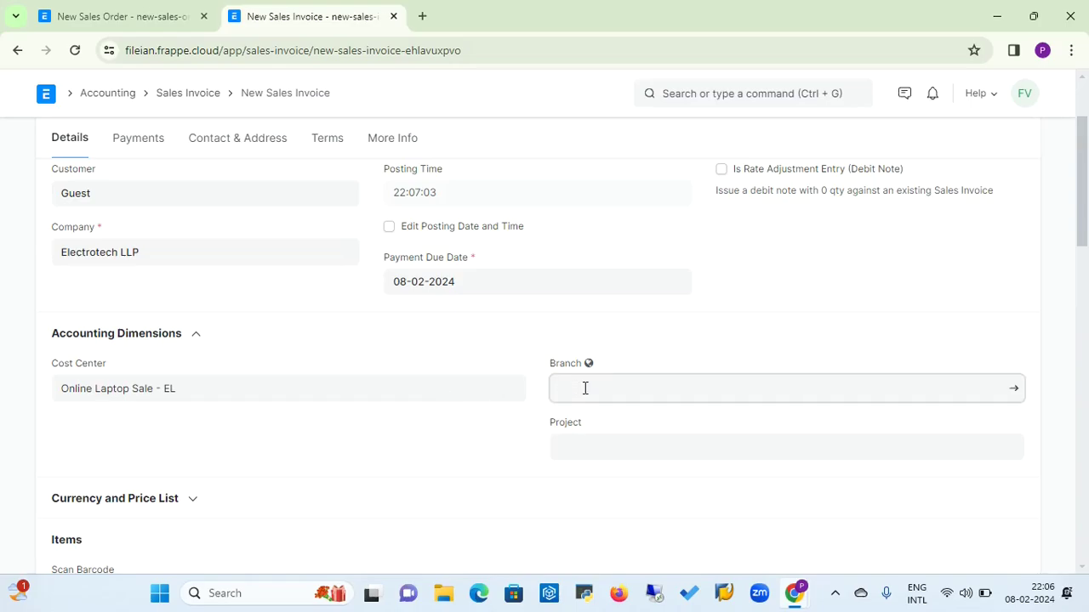
{"action": "left_click", "coordinate": [469, 451]}
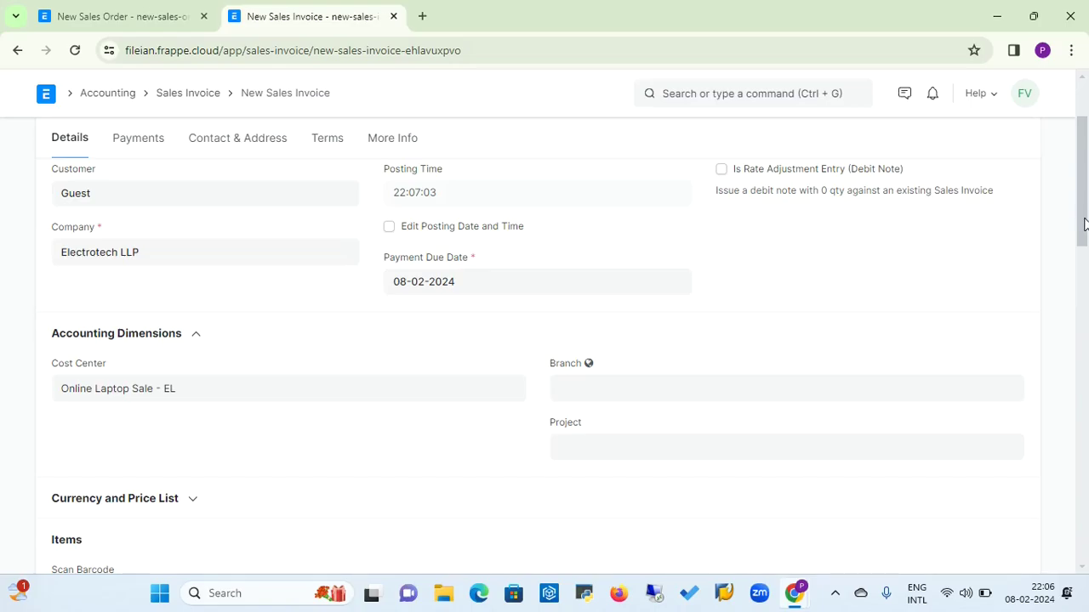
{"action": "scroll", "coordinate": [1084, 224], "scroll_direction": "down", "scroll_amount": 3}
{"action": "scroll", "coordinate": [1086, 200], "scroll_direction": "up", "scroll_amount": 3}
{"action": "scroll", "coordinate": [1086, 191], "scroll_direction": "up", "scroll_amount": 2}
{"action": "left_click", "coordinate": [1024, 152]}
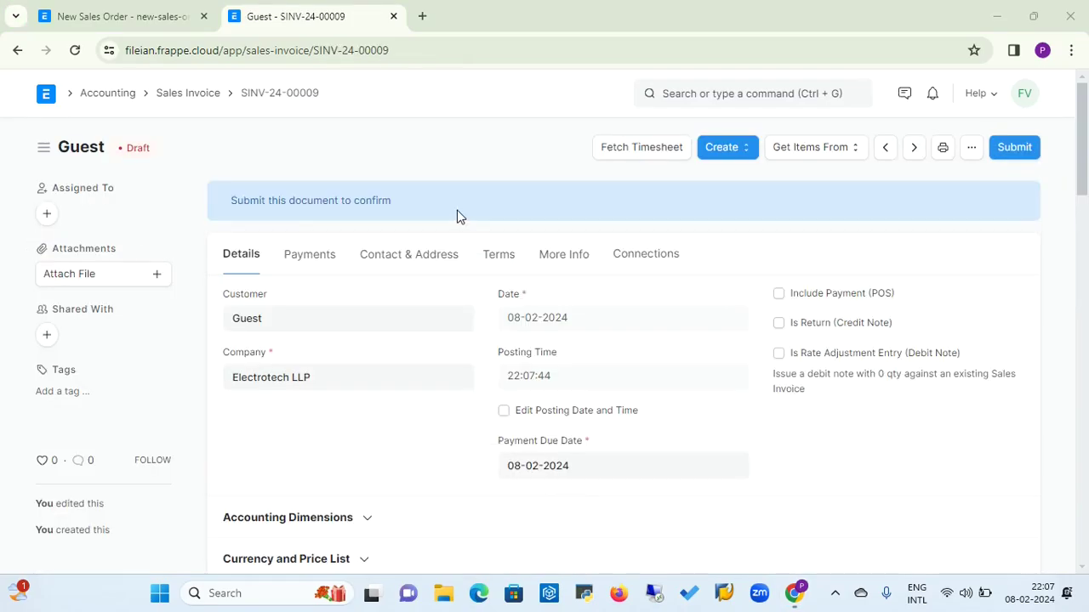
Submit the Guest sales invoice permanently and dismiss the notifications.
{"action": "left_click", "coordinate": [1014, 150]}
{"action": "left_click", "coordinate": [738, 213]}
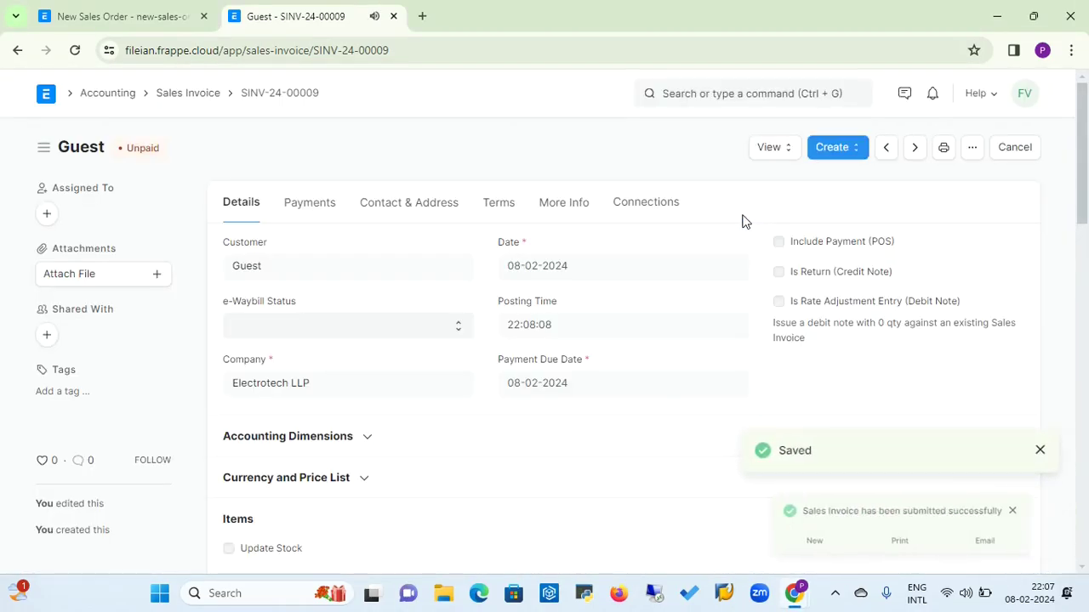
{"action": "left_click", "coordinate": [1041, 451]}
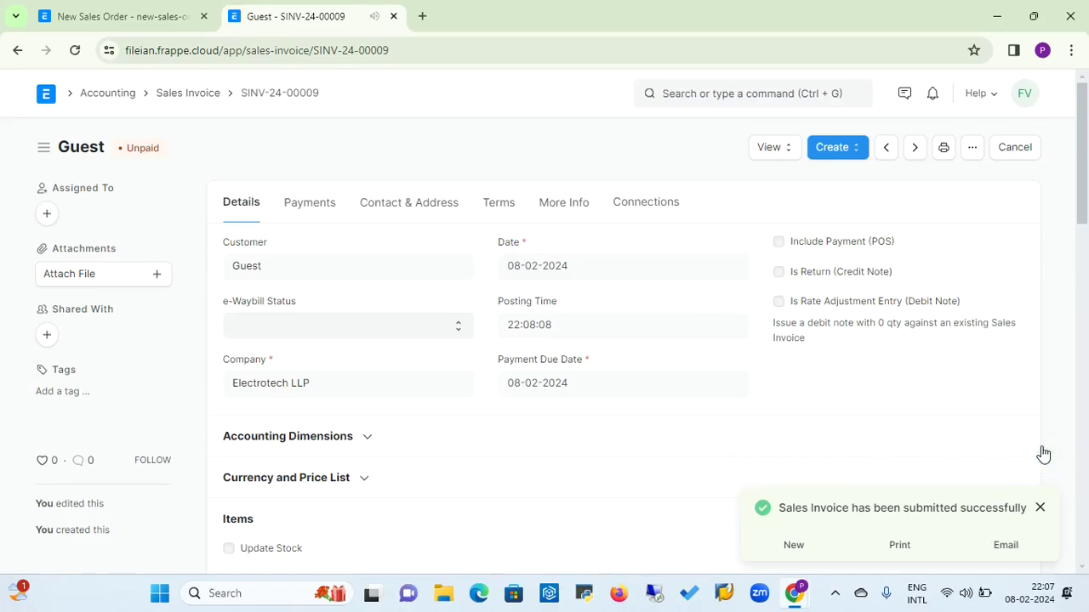
{"action": "left_click", "coordinate": [1040, 509]}
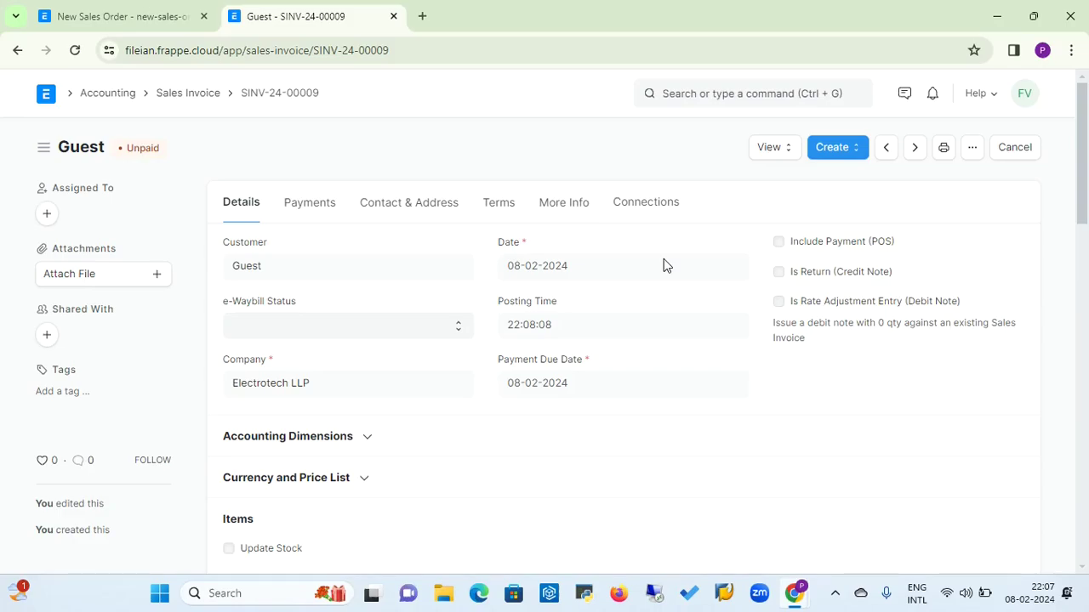
Create a payment entry from the submitted sales invoice and set its mode of payment to Cheque.
{"action": "left_click", "coordinate": [855, 153]}
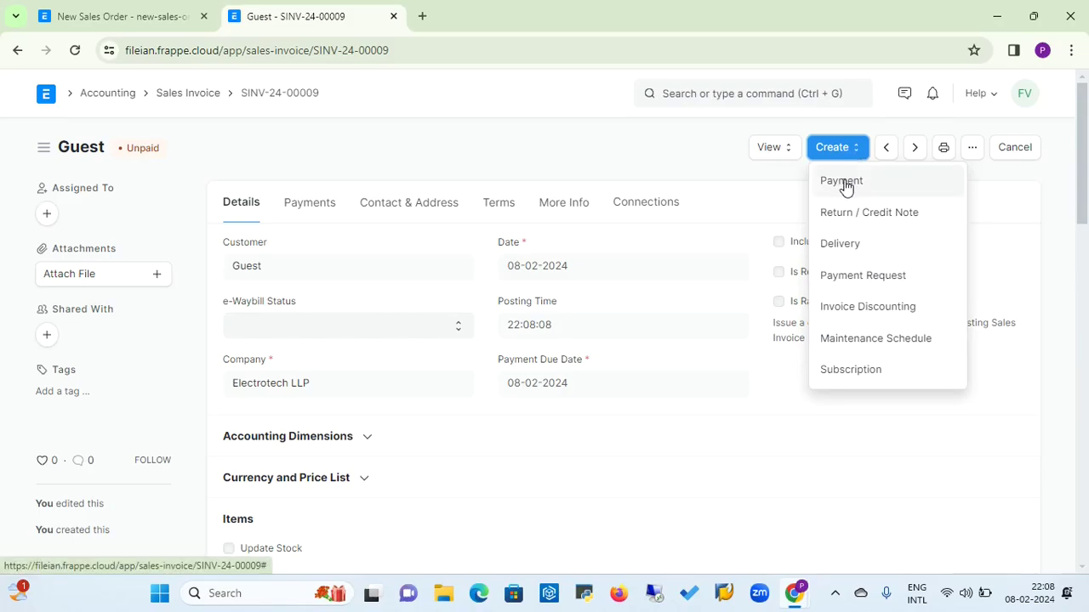
{"action": "left_click", "coordinate": [841, 182]}
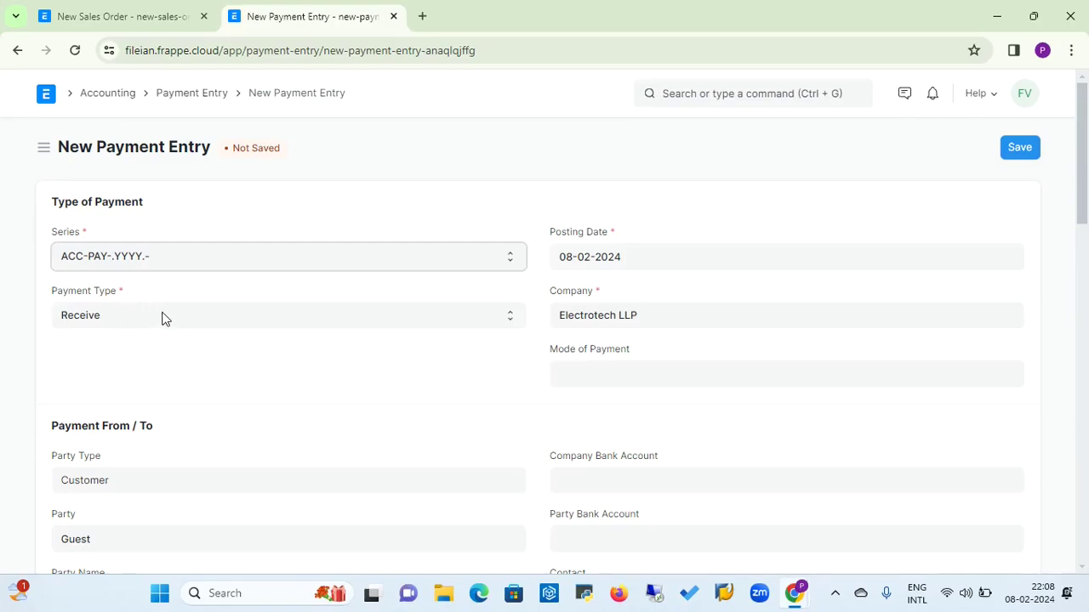
{"action": "left_click", "coordinate": [615, 380]}
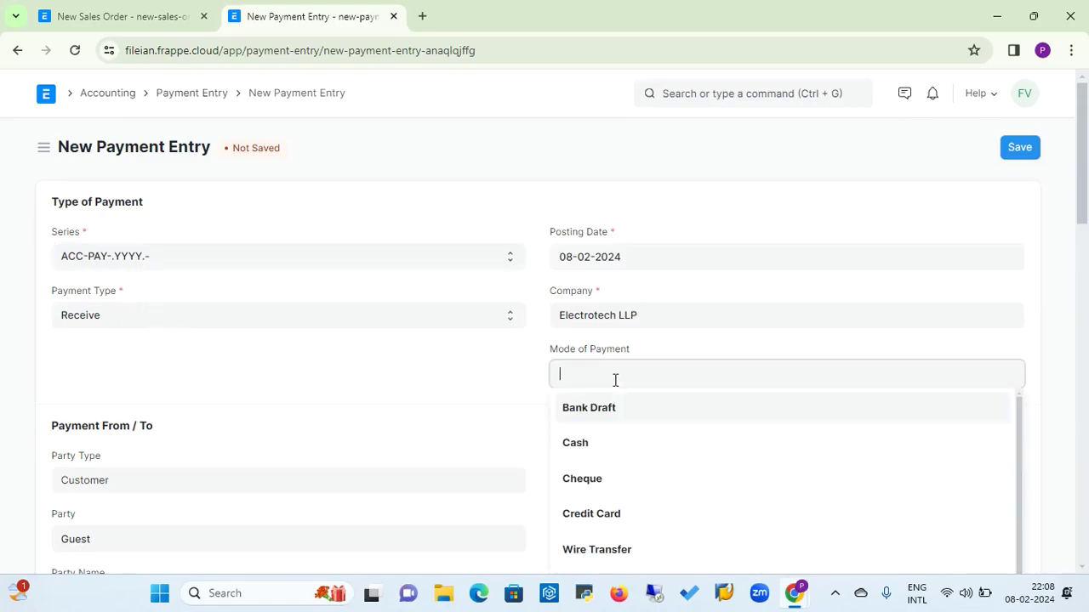
{"action": "left_click", "coordinate": [584, 478]}
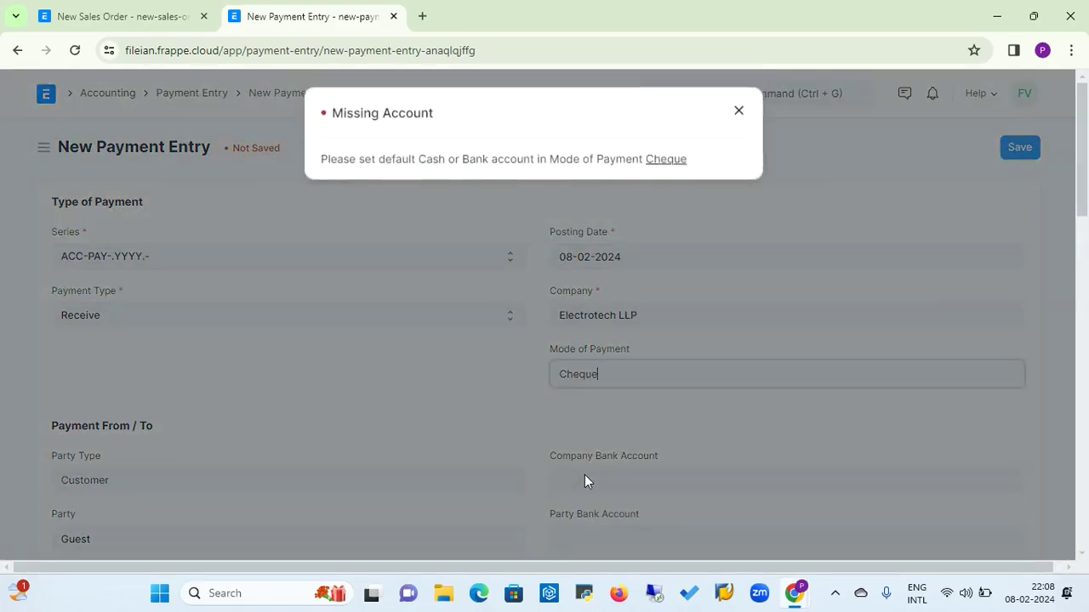
{"action": "left_click", "coordinate": [747, 113]}
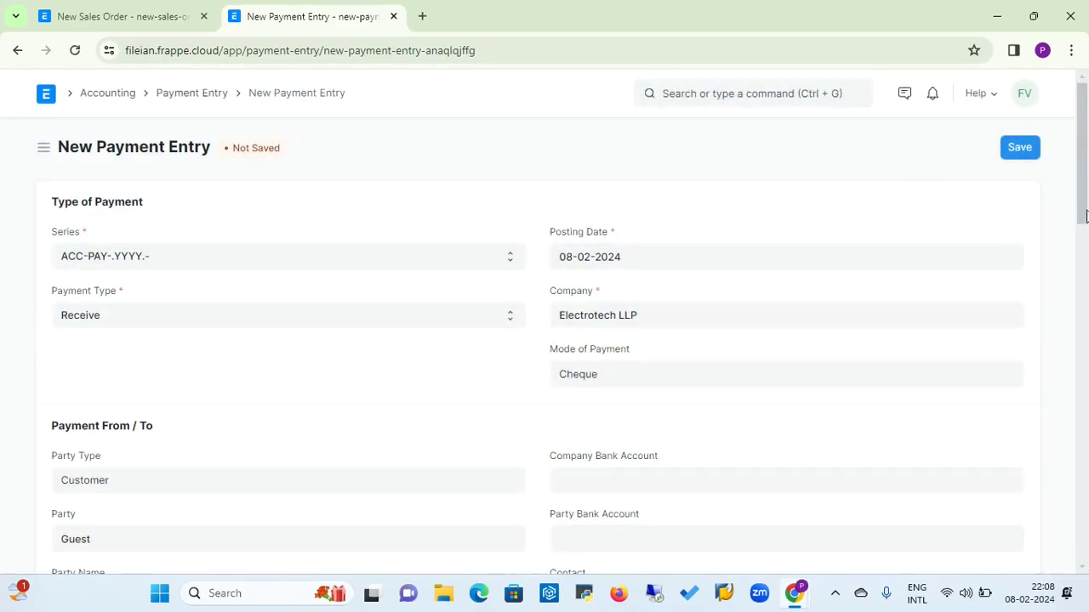
Expand the payment entry's accounts and review the accounts, paid amount and payment references.
{"action": "left_click_drag", "start_coordinate": [1084, 215], "coordinate": [1084, 292]}
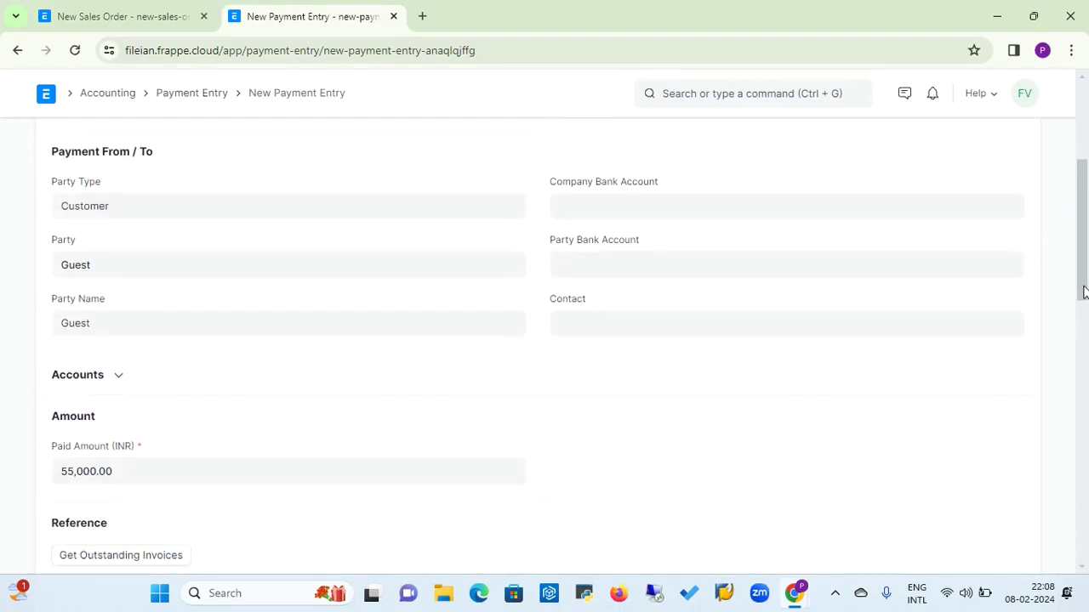
{"action": "left_click", "coordinate": [113, 379]}
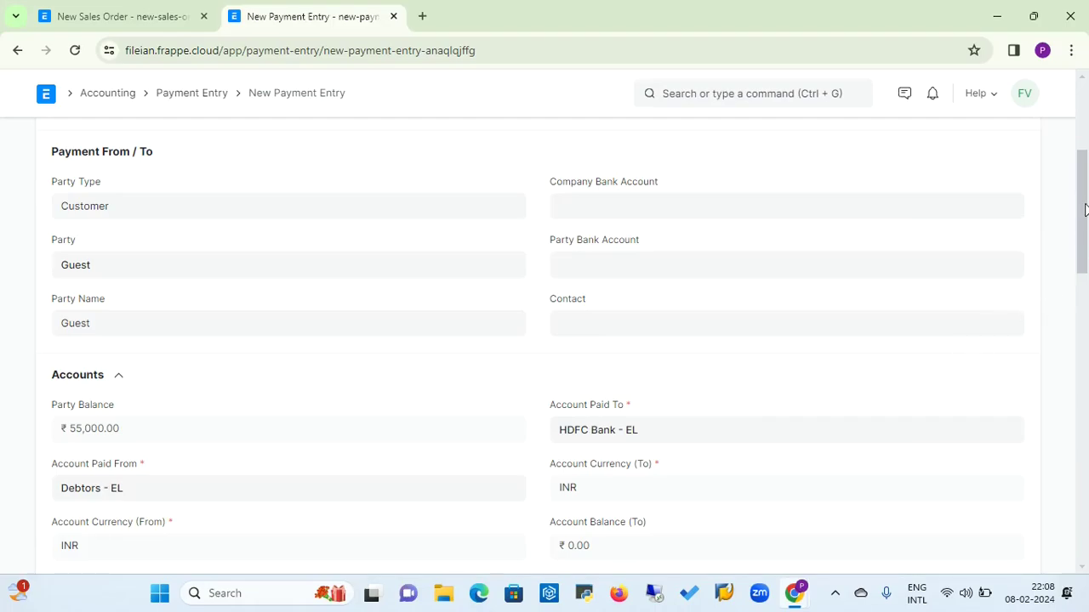
{"action": "left_click_drag", "start_coordinate": [1084, 209], "coordinate": [1084, 245]}
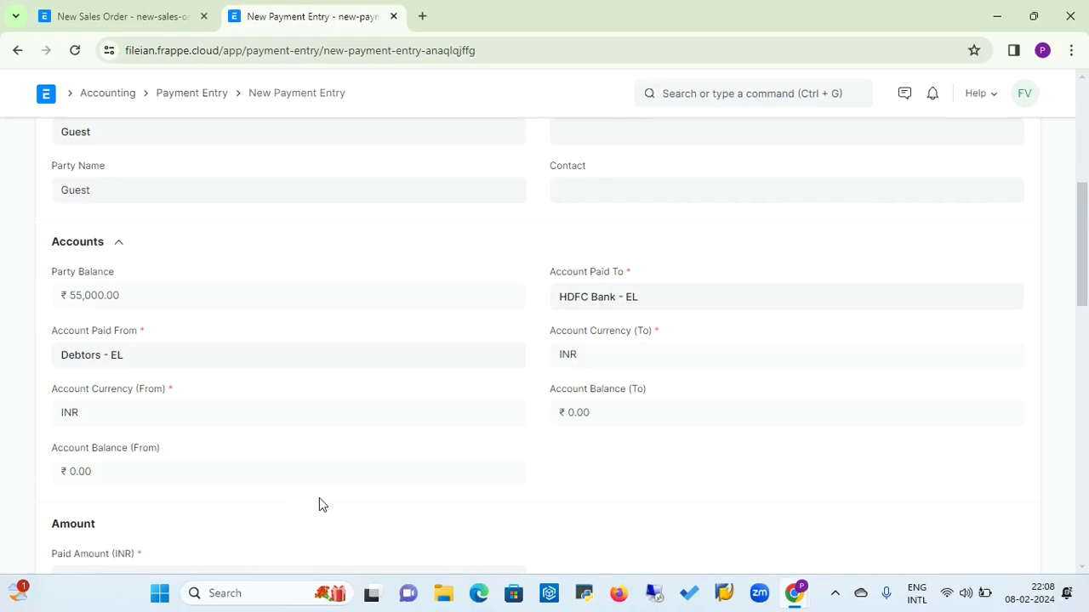
{"action": "left_click_drag", "start_coordinate": [1084, 231], "coordinate": [1083, 299]}
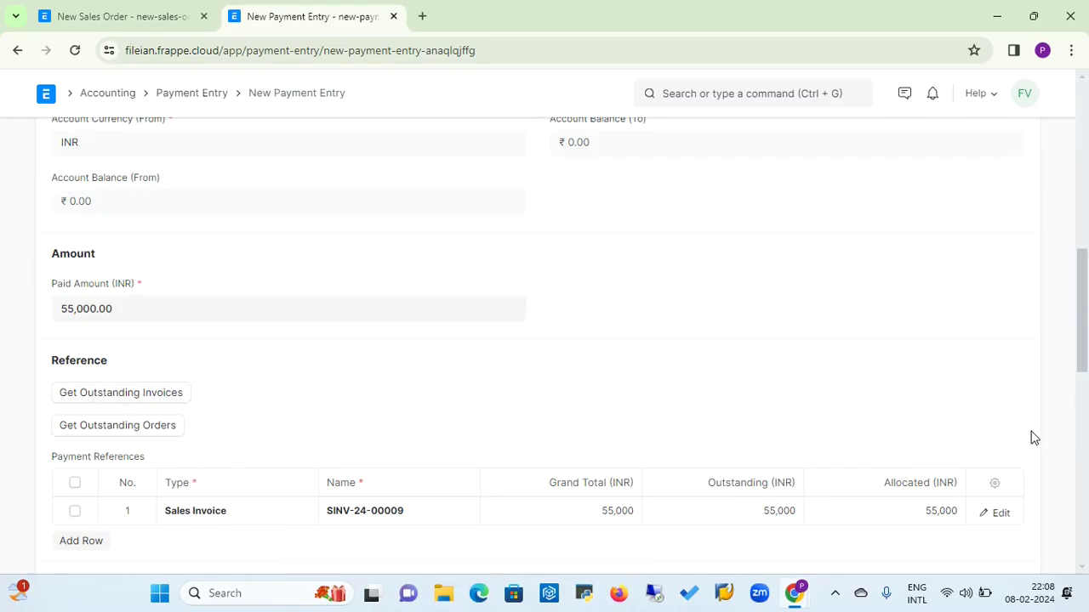
{"action": "left_click_drag", "start_coordinate": [1083, 311], "coordinate": [1087, 425]}
{"action": "scroll", "coordinate": [1086, 426], "scroll_direction": "up", "scroll_amount": 10}
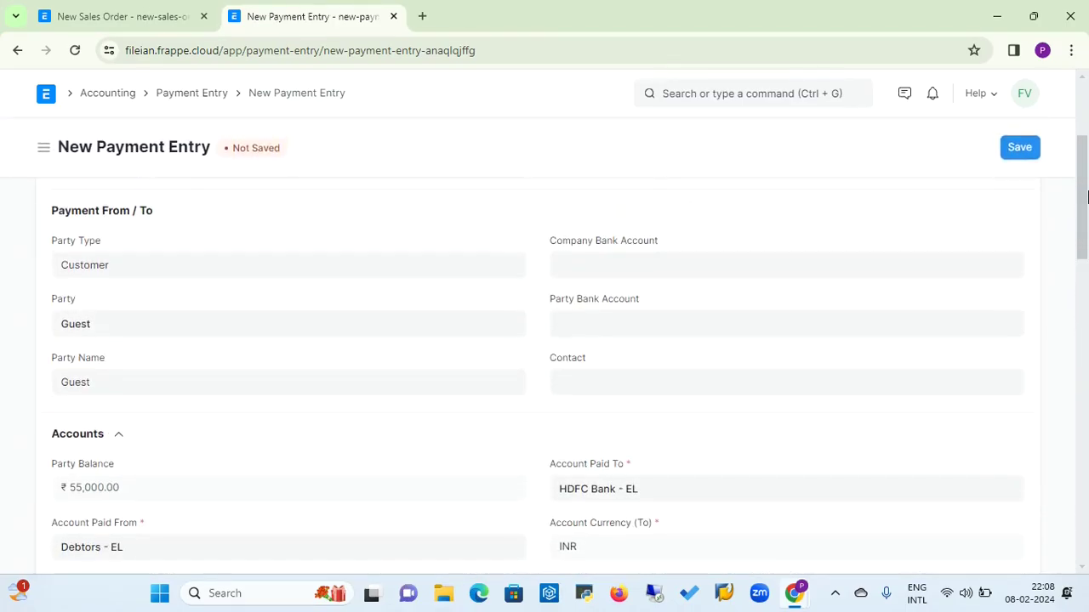
Set the payment entry's cheque/reference number to 1234 and save the entry as a draft.
{"action": "left_click", "coordinate": [1020, 148]}
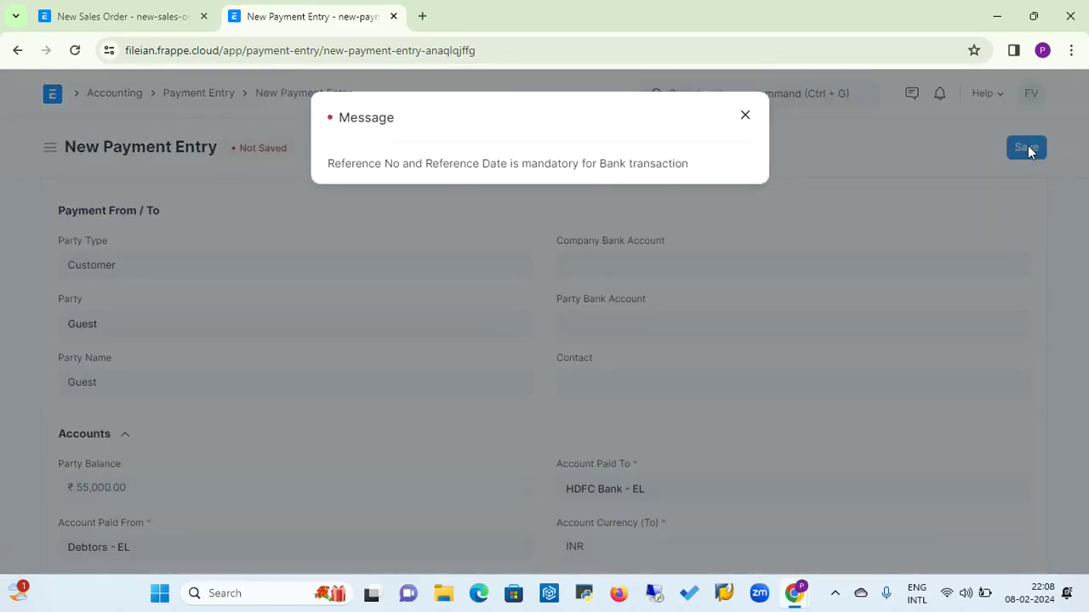
{"action": "left_click", "coordinate": [744, 117]}
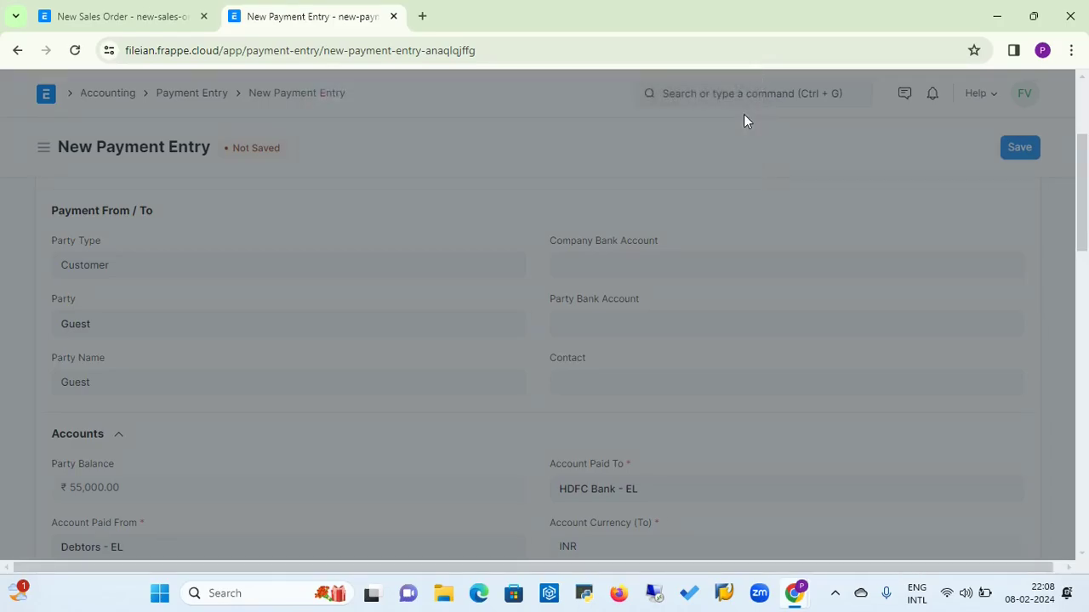
{"action": "left_click_drag", "start_coordinate": [1080, 227], "coordinate": [1086, 534]}
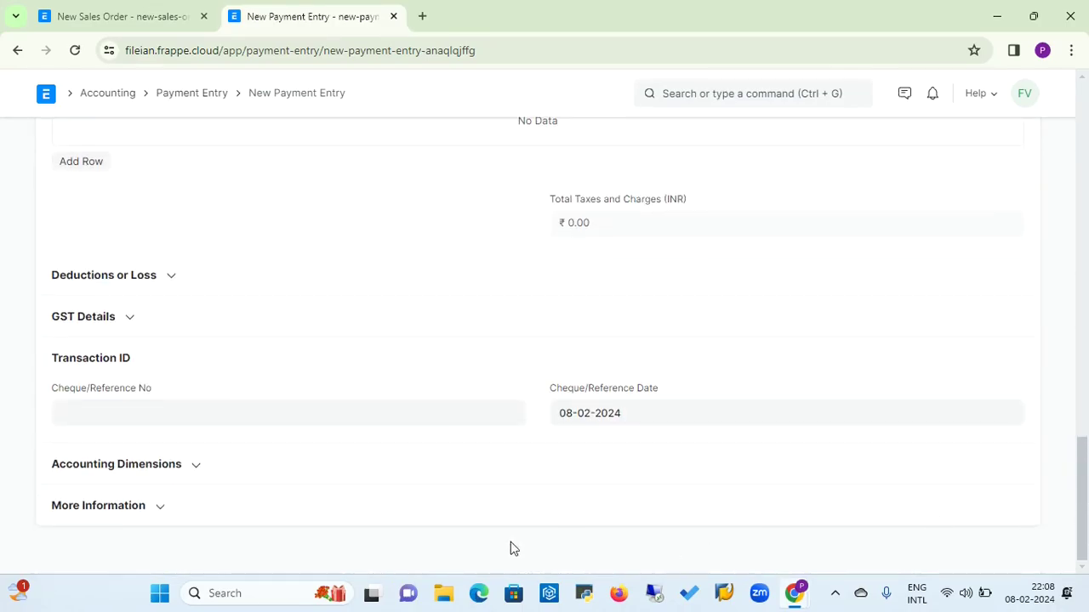
{"action": "left_click", "coordinate": [331, 419]}
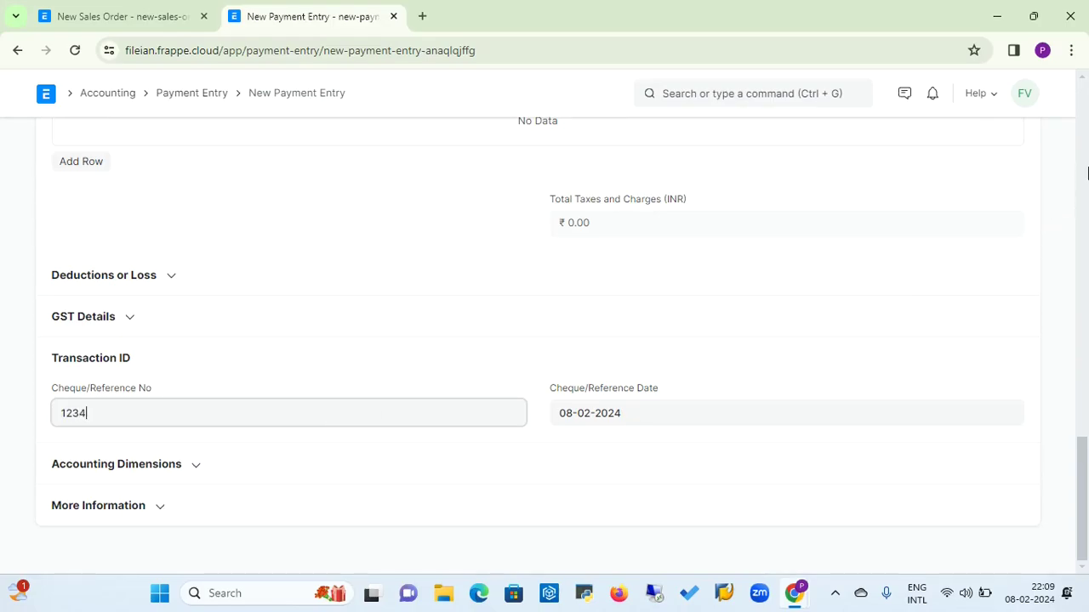
{"action": "left_click", "coordinate": [1087, 175]}
{"action": "left_click", "coordinate": [1021, 150]}
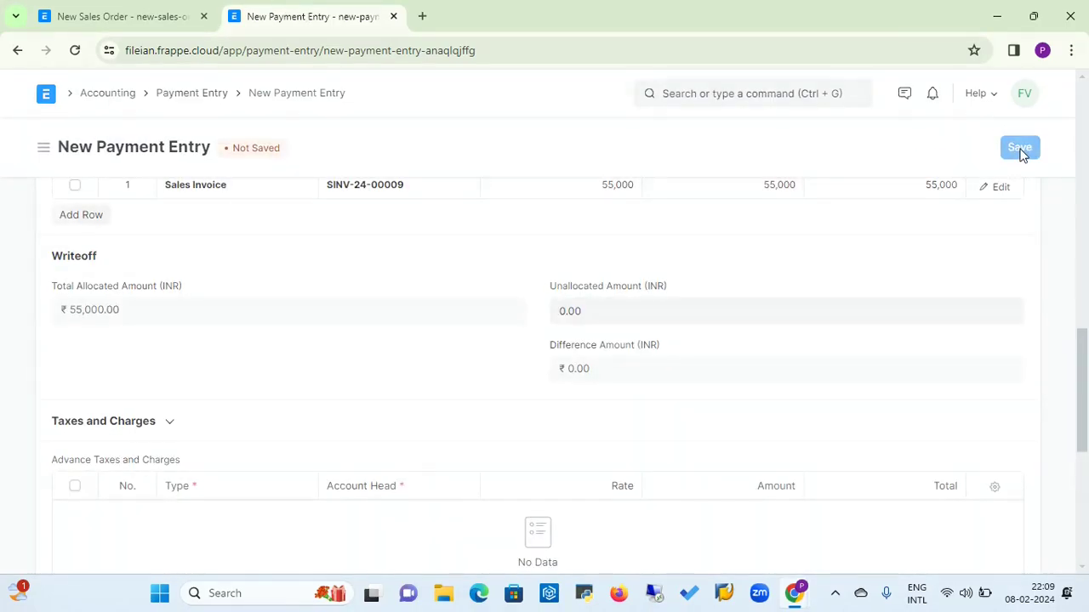
Submit the payment entry permanently and open its general ledger.
{"action": "left_click", "coordinate": [1014, 148]}
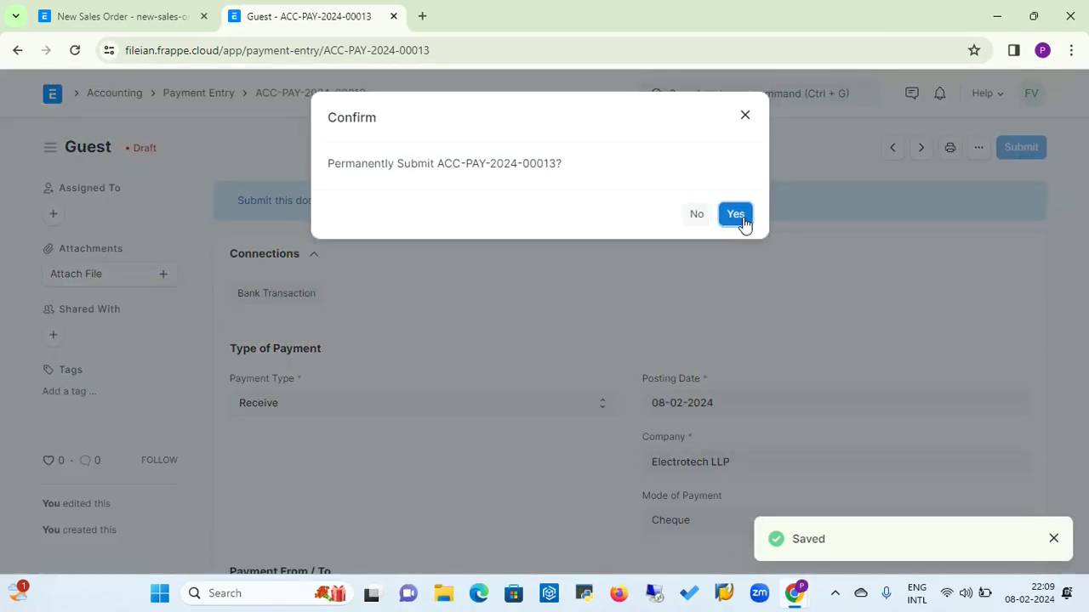
{"action": "left_click", "coordinate": [736, 214]}
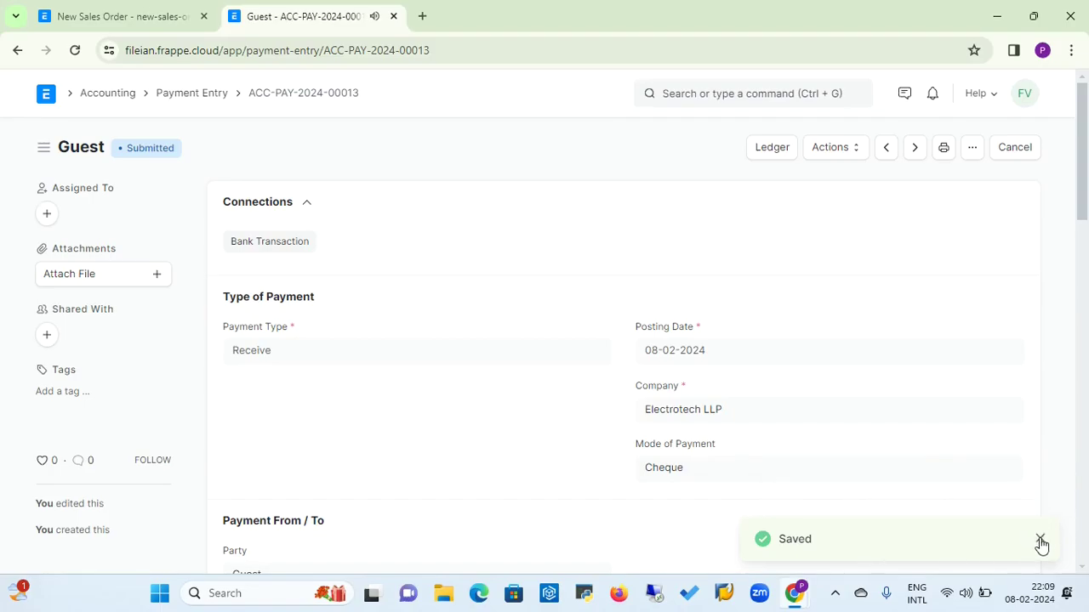
{"action": "left_click", "coordinate": [1040, 541]}
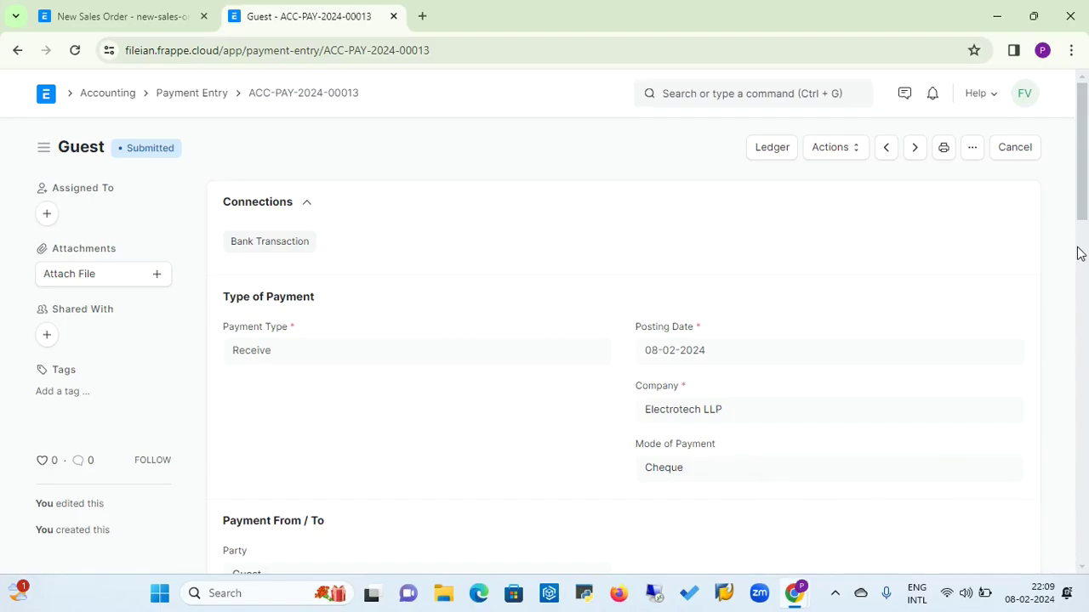
{"action": "left_click", "coordinate": [772, 153]}
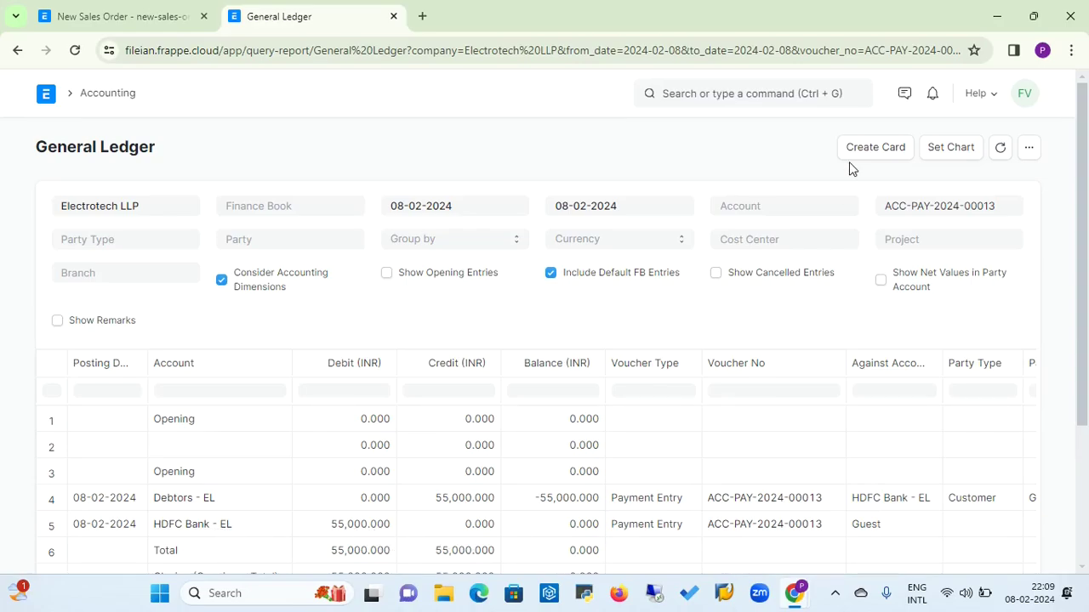
{"action": "left_click", "coordinate": [686, 93]}
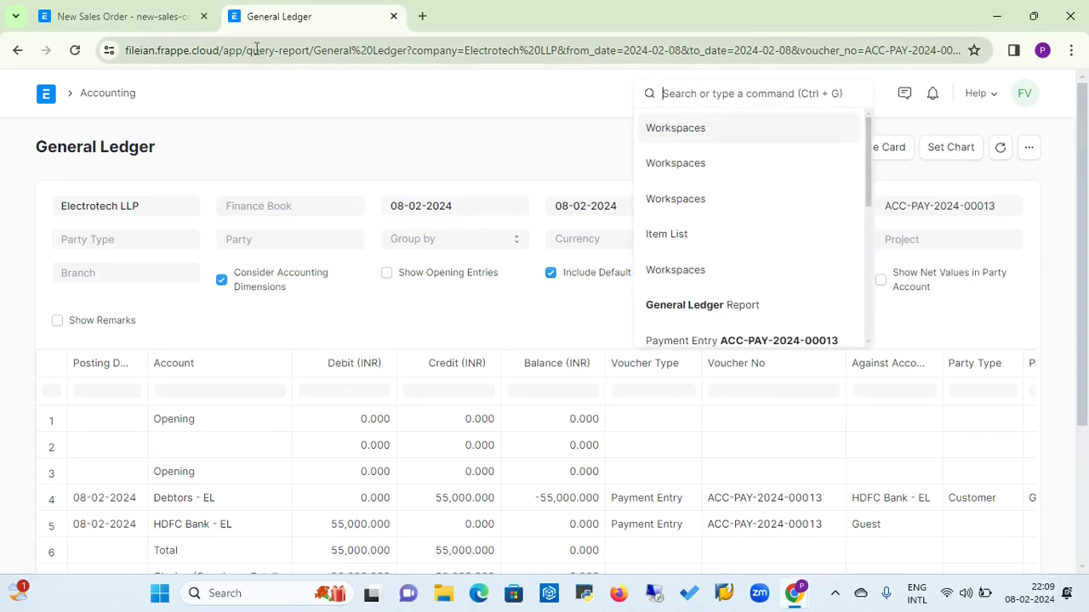
{"action": "left_click", "coordinate": [203, 16]}
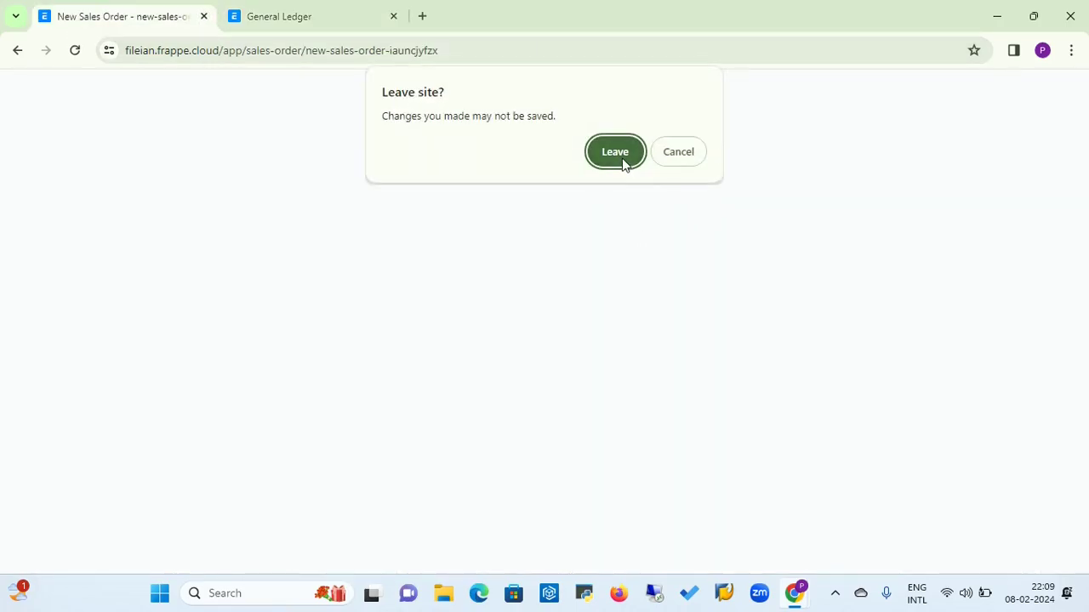
{"action": "left_click", "coordinate": [681, 153]}
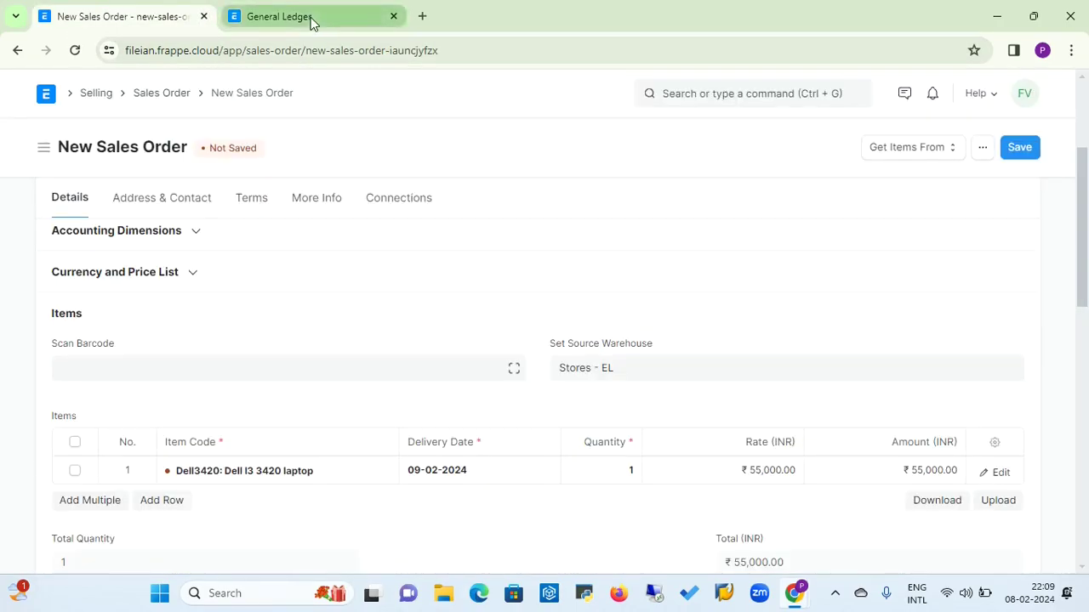
{"action": "left_click", "coordinate": [308, 18]}
Find the Chart of Accounts by searching for "chart" and switch its company to Electrotech LLP.
{"action": "left_click", "coordinate": [723, 78]}
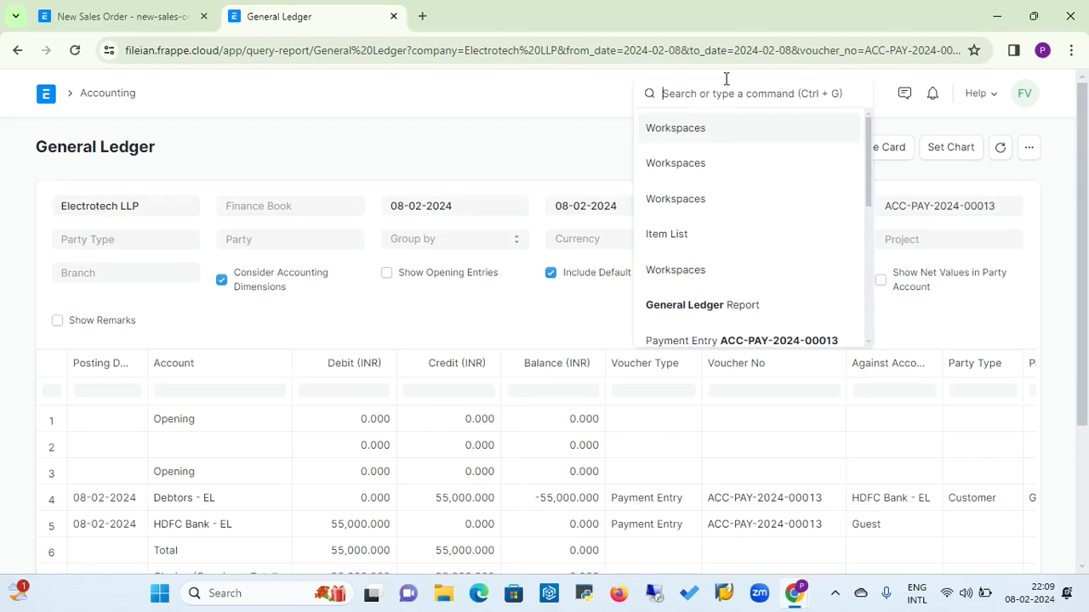
{"action": "type", "text": "chart"}
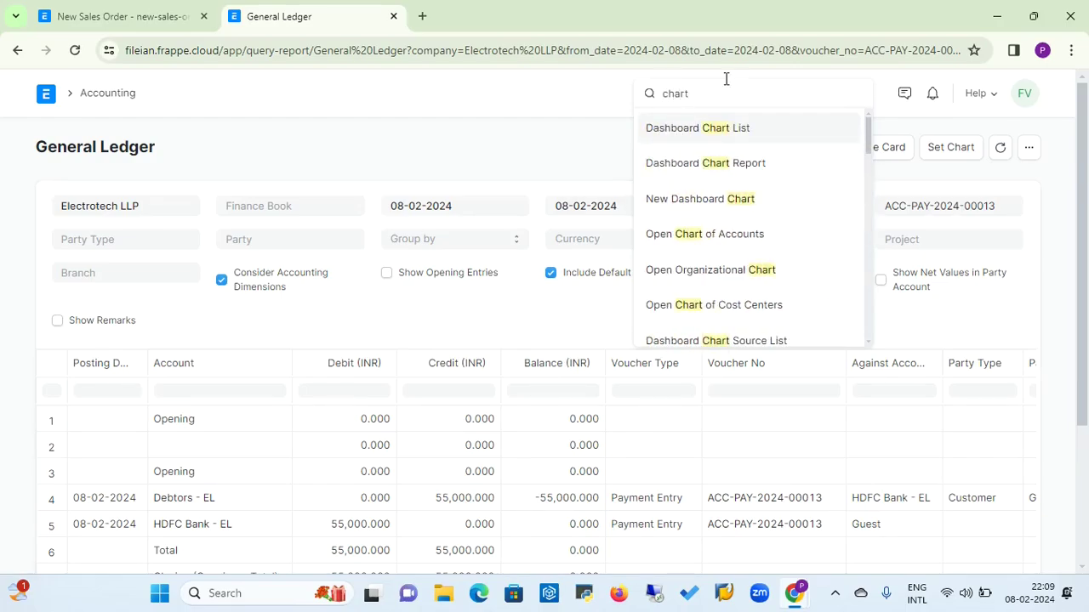
{"action": "left_click", "coordinate": [713, 240]}
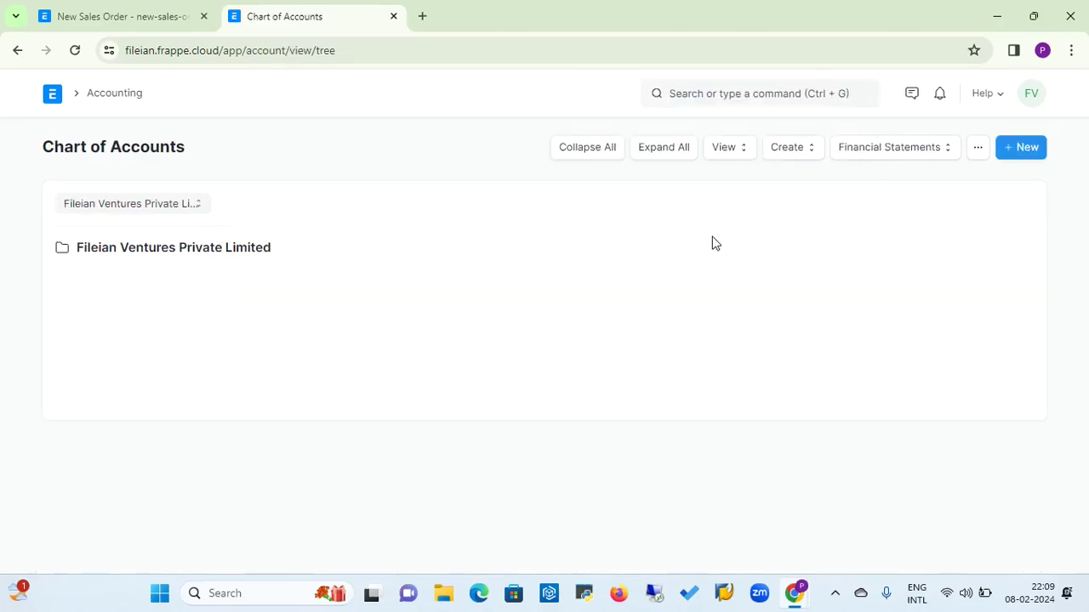
{"action": "left_click", "coordinate": [943, 156]}
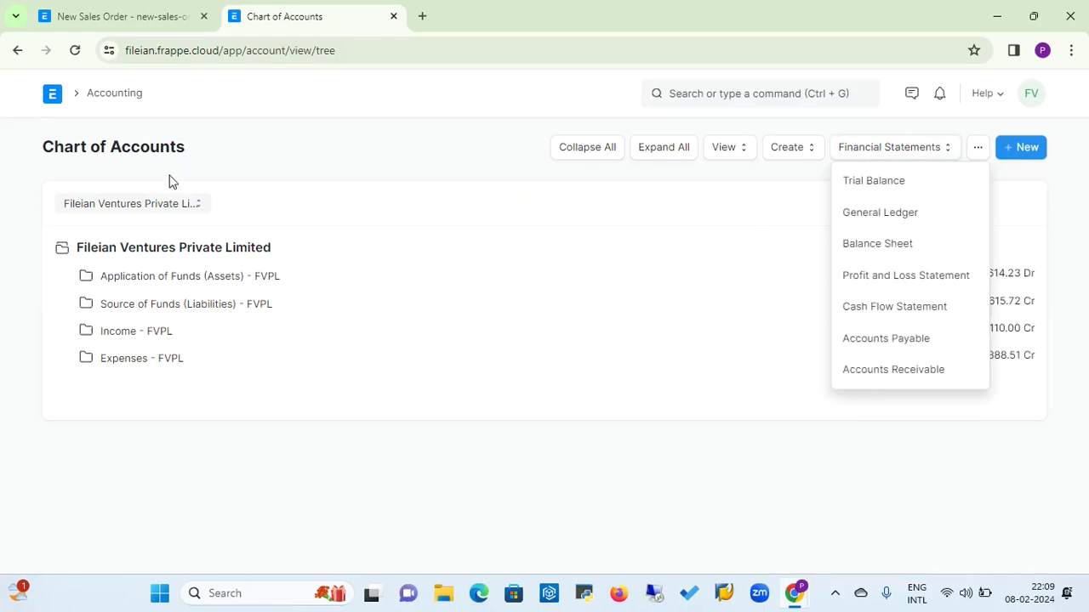
{"action": "left_click", "coordinate": [169, 209]}
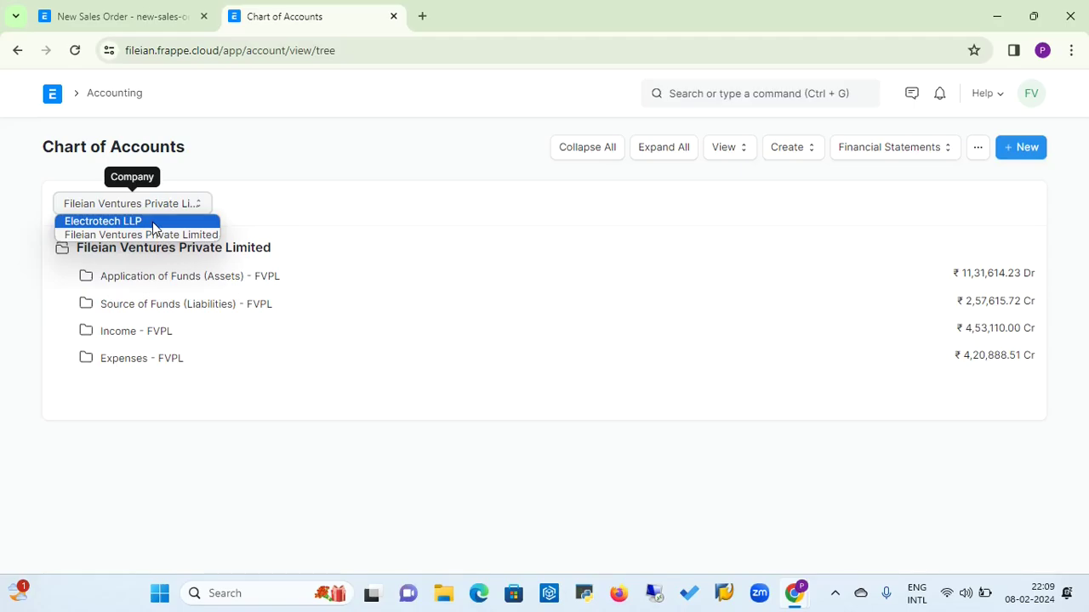
{"action": "left_click", "coordinate": [154, 221]}
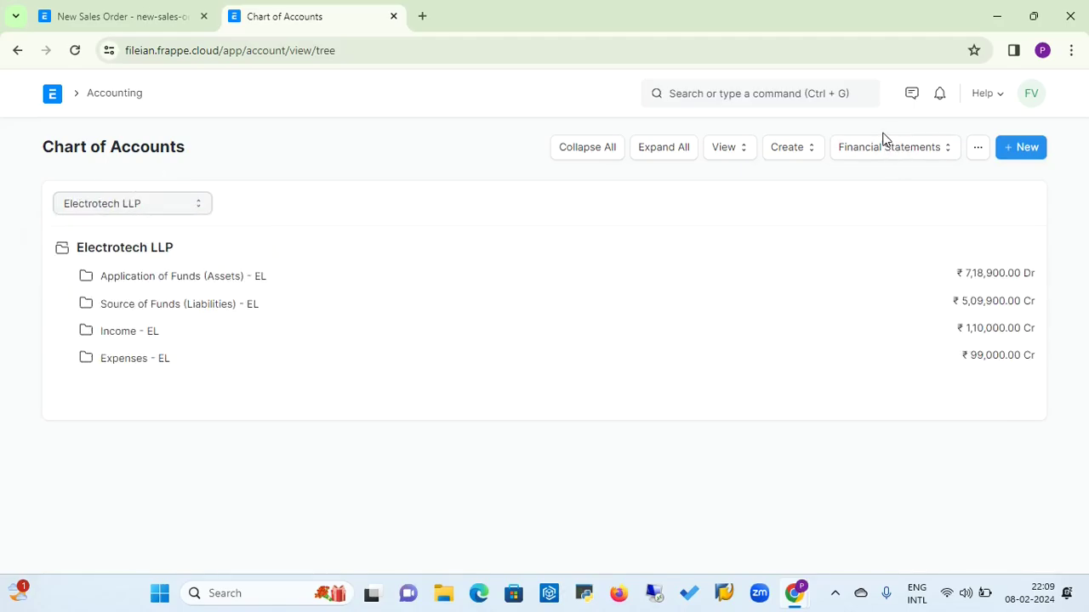
Open the Profit and Loss Statement for Electrotech LLP and filter it by the Online Laptop Sale - EL cost center.
{"action": "left_click", "coordinate": [911, 154]}
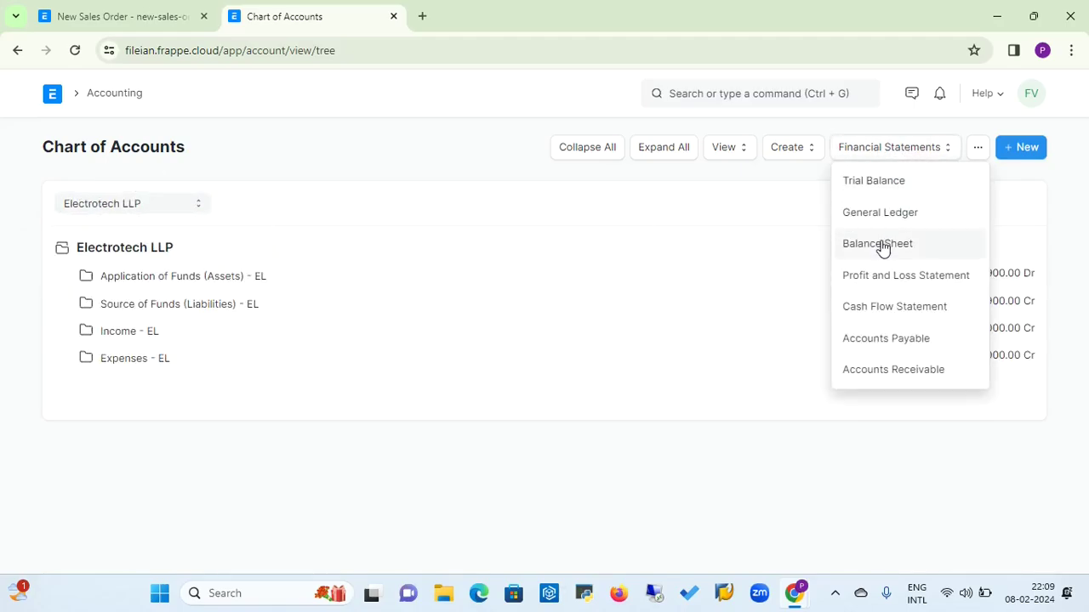
{"action": "left_click", "coordinate": [896, 279]}
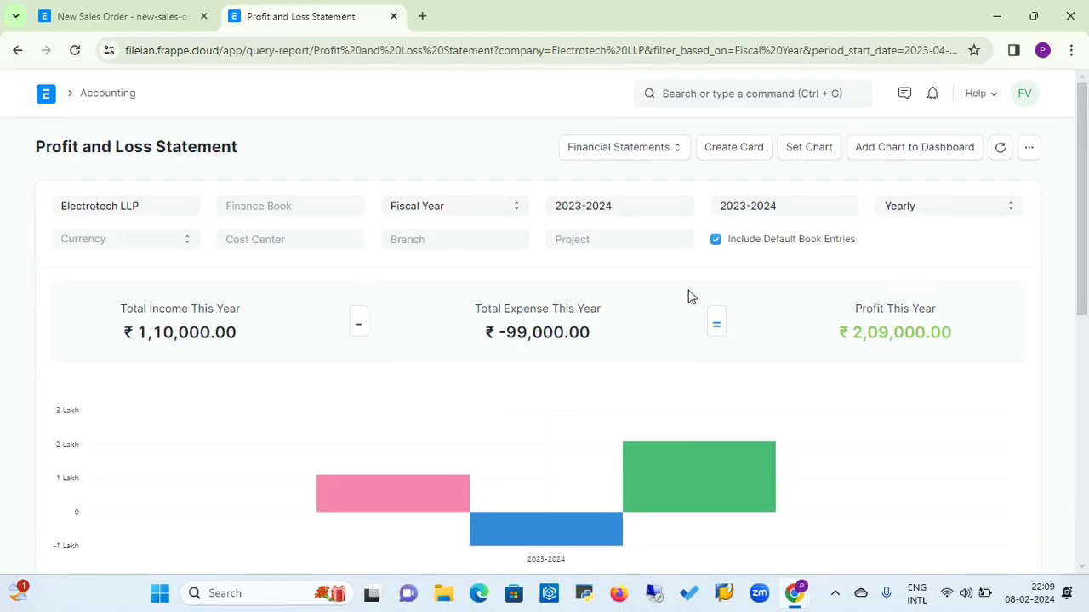
{"action": "left_click", "coordinate": [305, 244]}
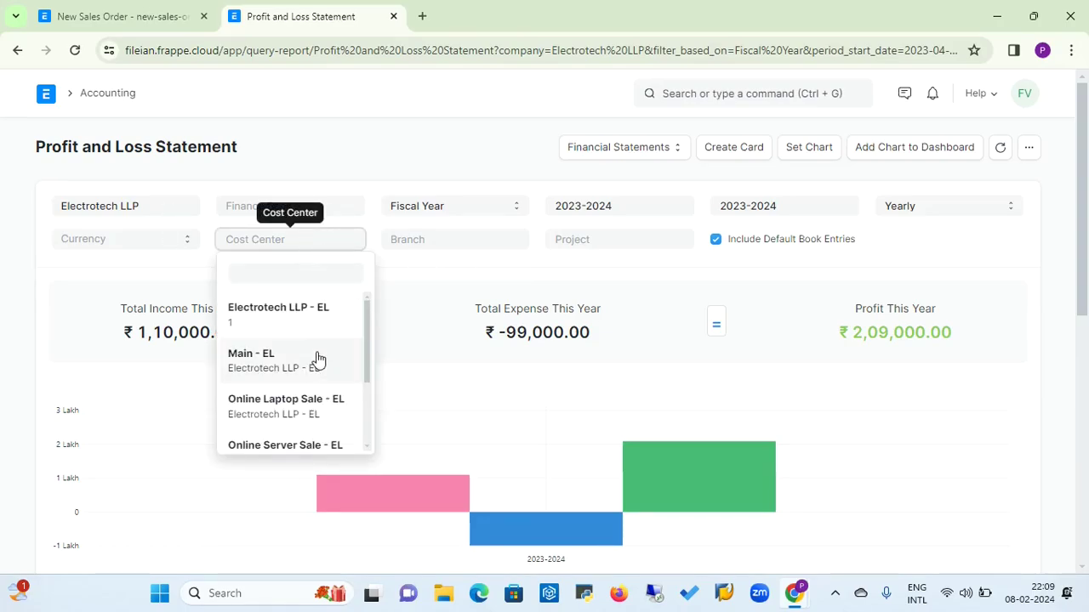
{"action": "left_click", "coordinate": [304, 408]}
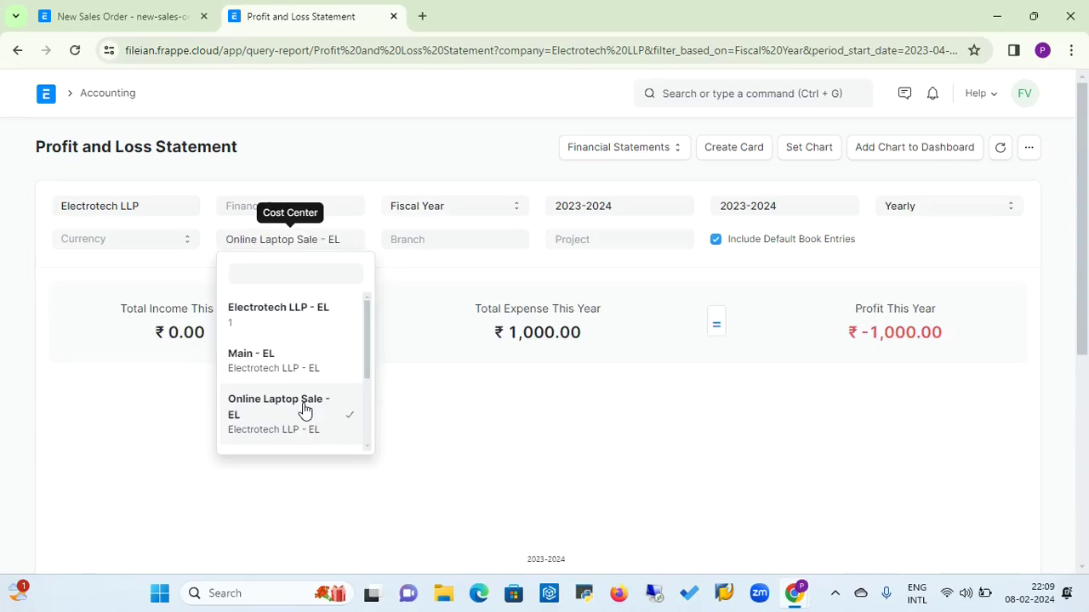
Close the cost center choices, then reload the site from the Profit and Loss Statement, confirming the reload despite possible unsaved changes.
{"action": "left_click", "coordinate": [502, 265]}
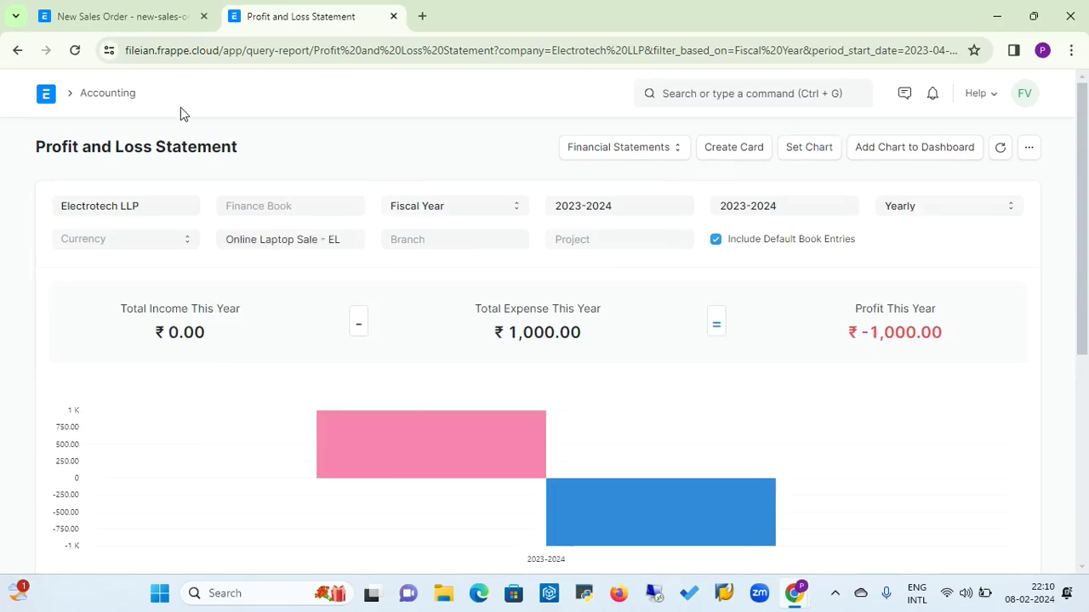
{"action": "left_click", "coordinate": [1025, 94]}
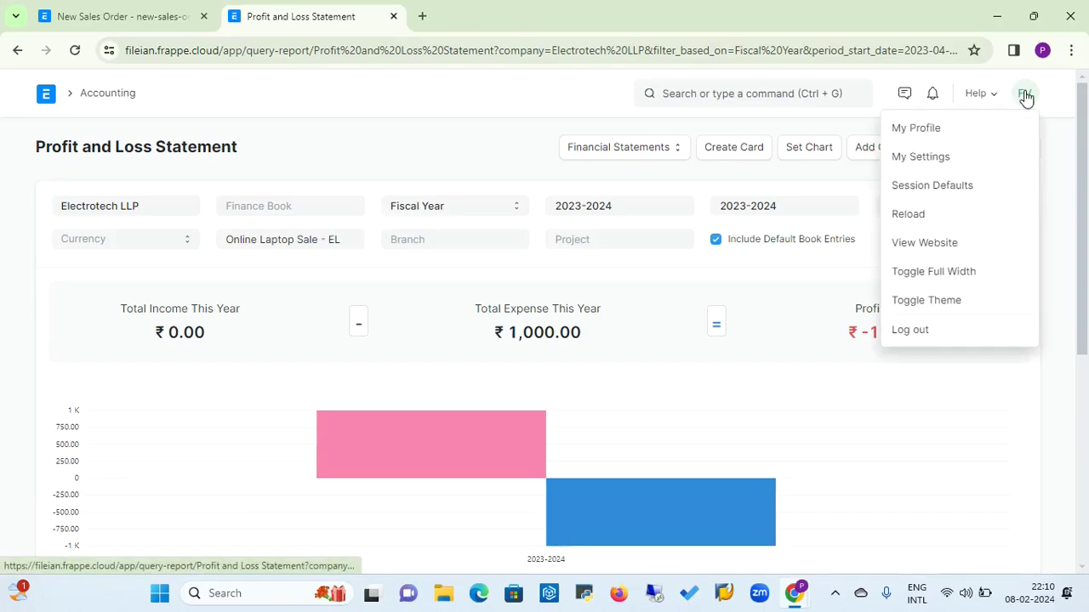
{"action": "left_click", "coordinate": [913, 216]}
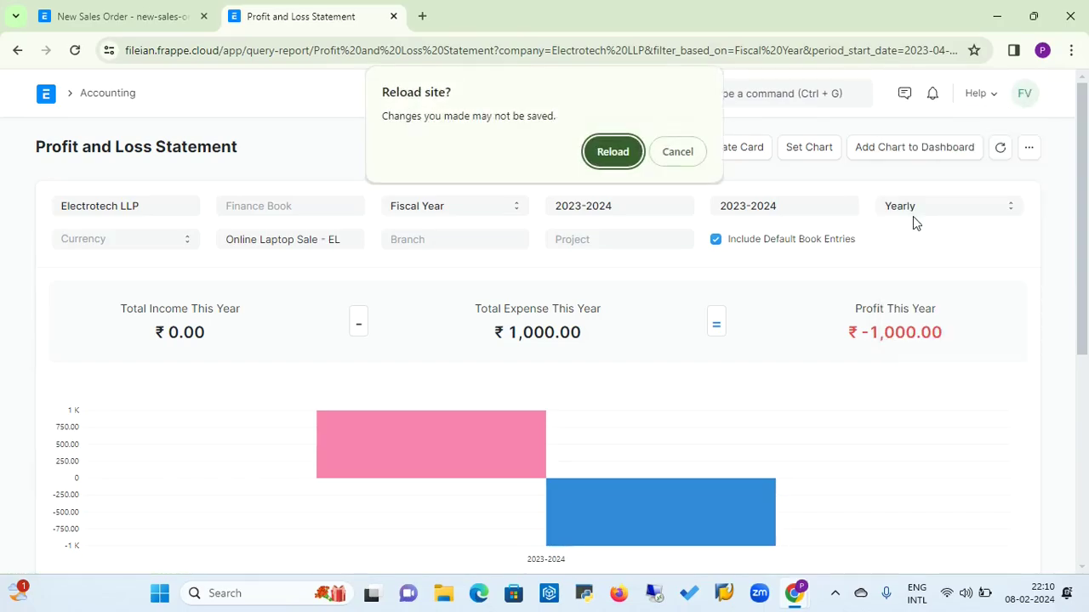
{"action": "left_click", "coordinate": [614, 152]}
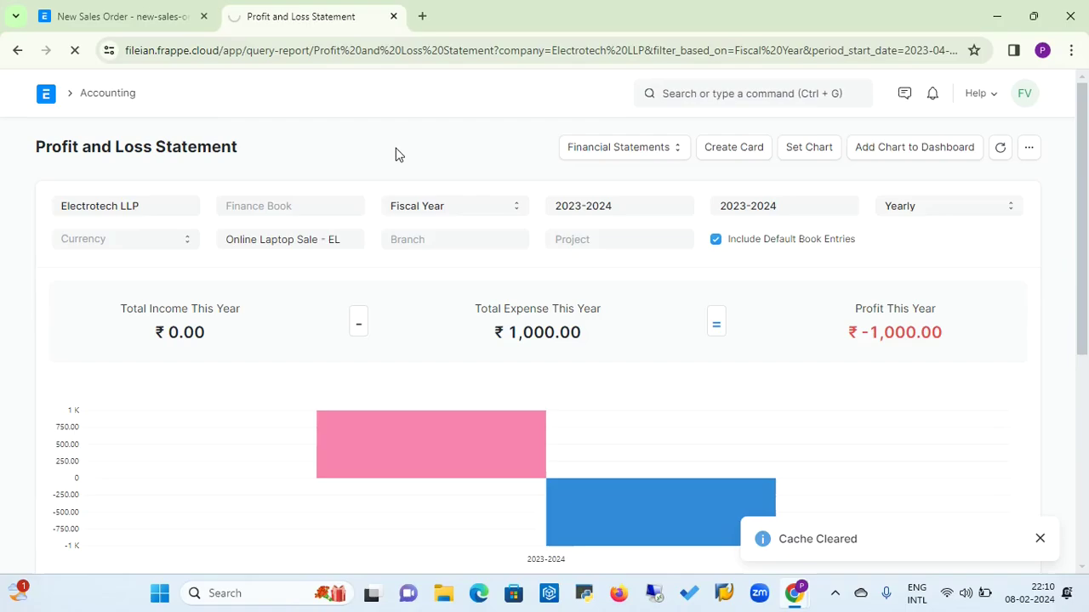
Leave the Profit and Loss Statement and open the Accounting workspace.
{"action": "left_click", "coordinate": [118, 99]}
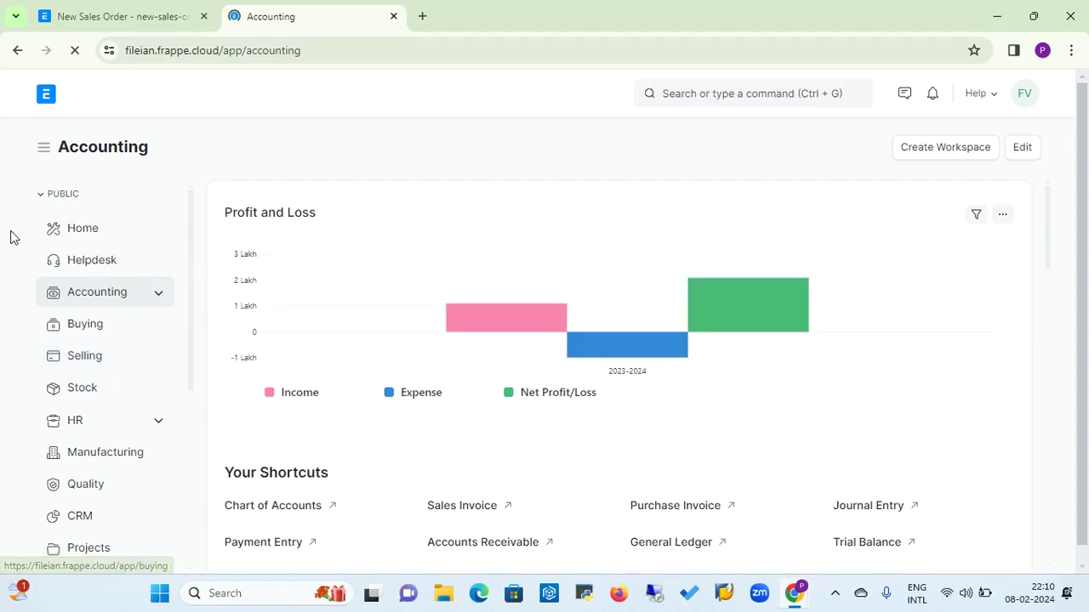
{"action": "key", "text": "alt+Left"}
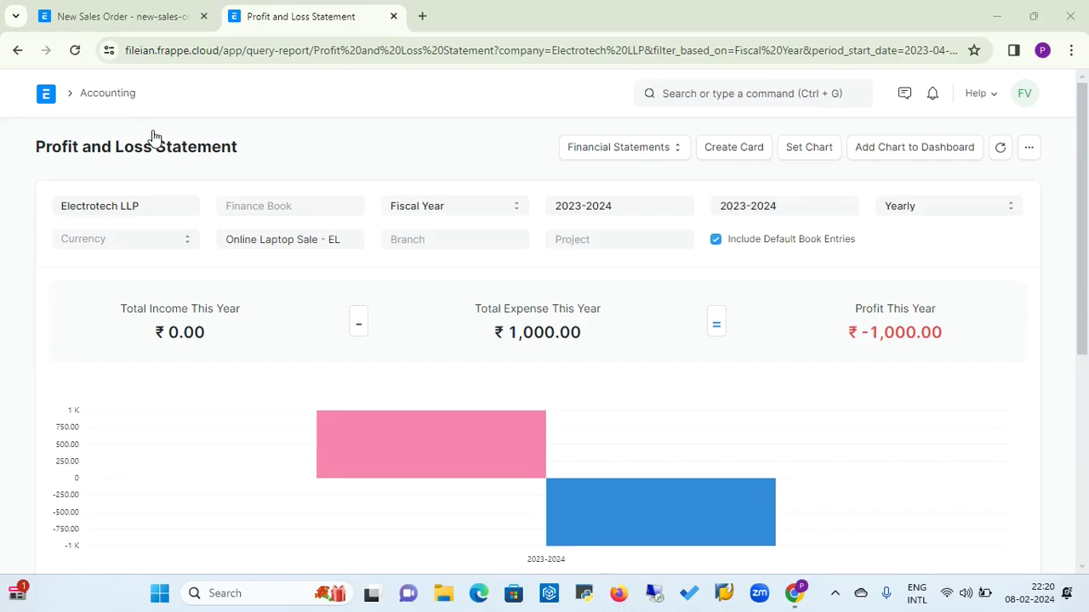
{"action": "left_click", "coordinate": [104, 94]}
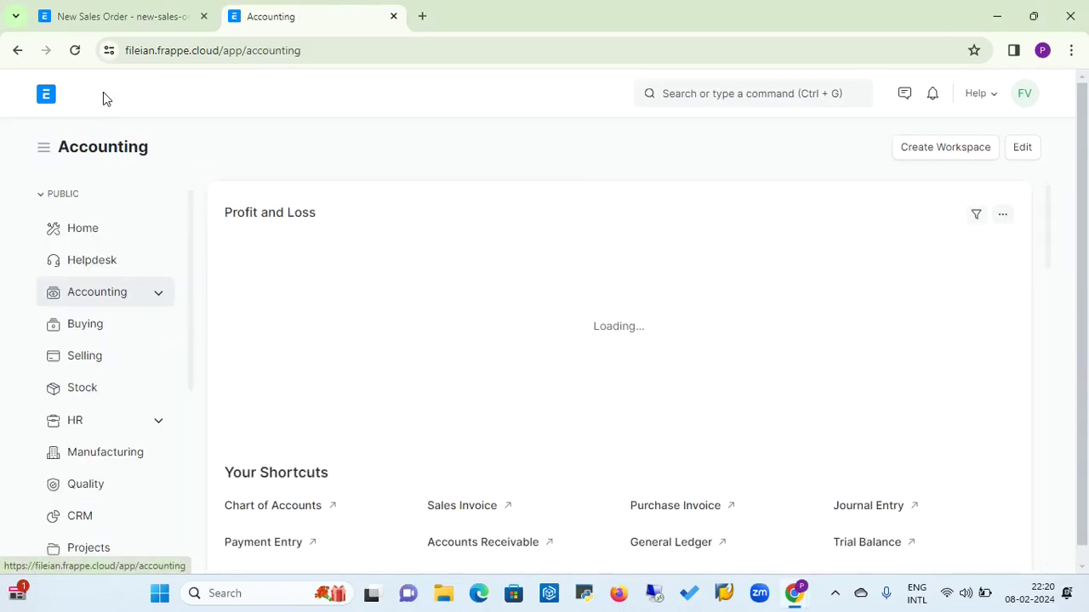